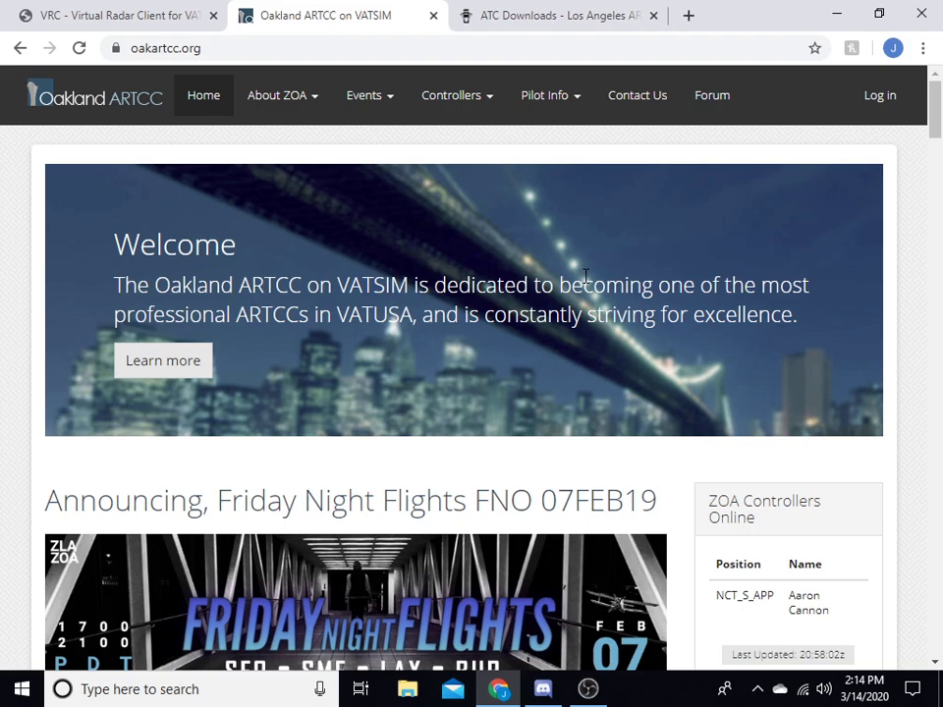
Step: Download the VRCSetup1.2.6.exe installer from the VRC website's download page
click(105, 12)
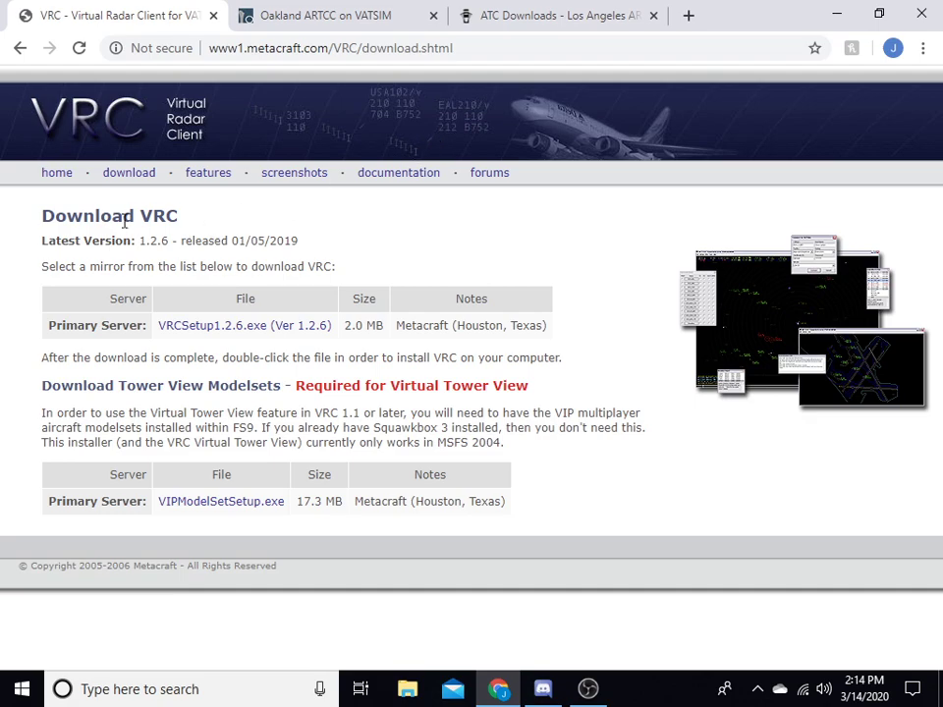
click(56, 174)
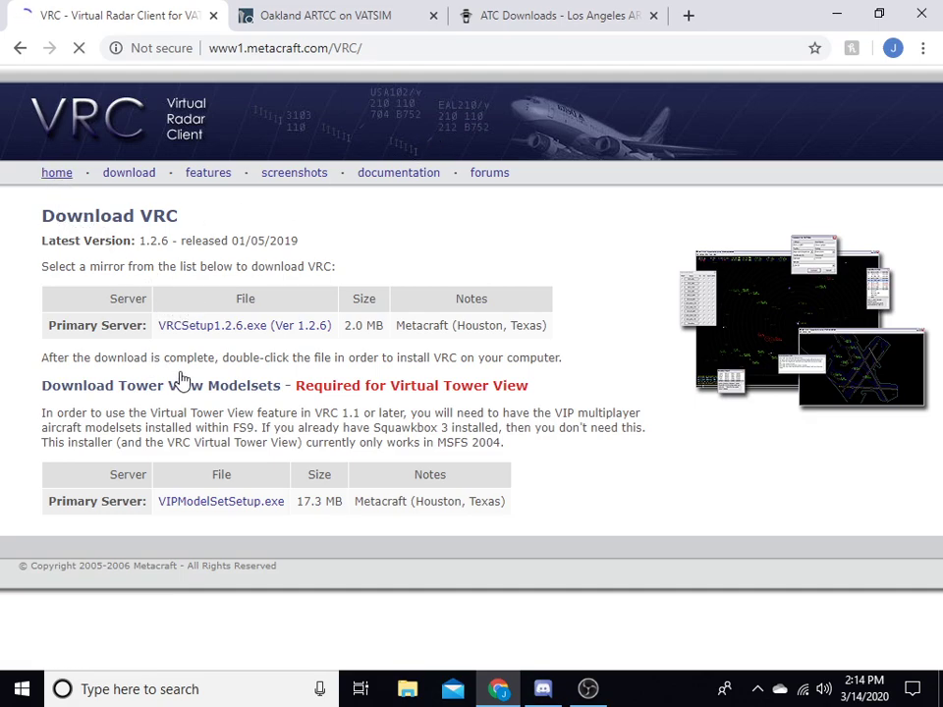
click(129, 174)
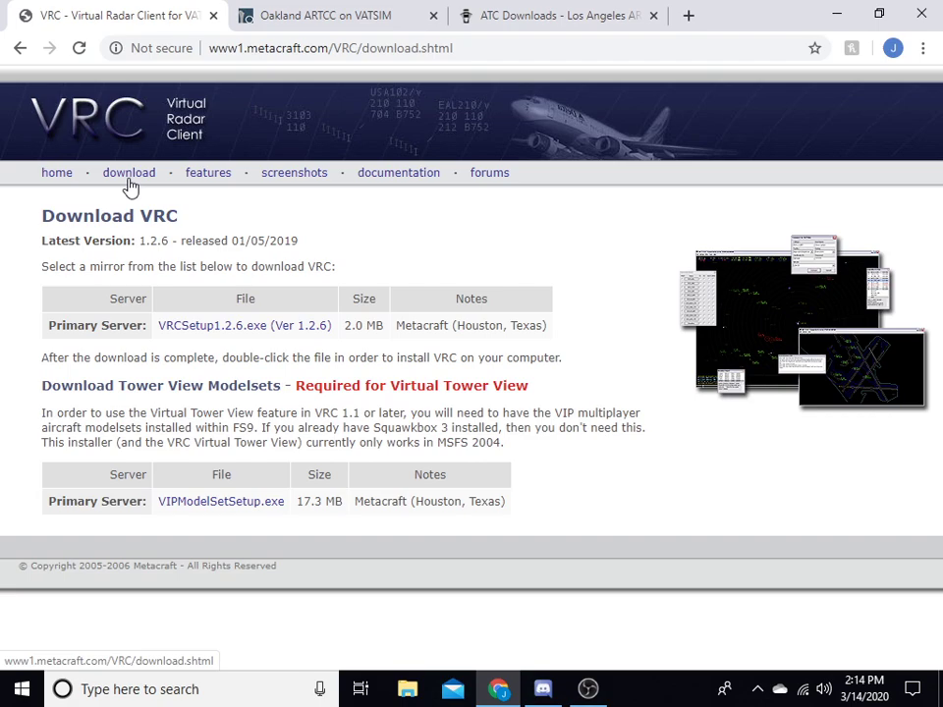
click(177, 329)
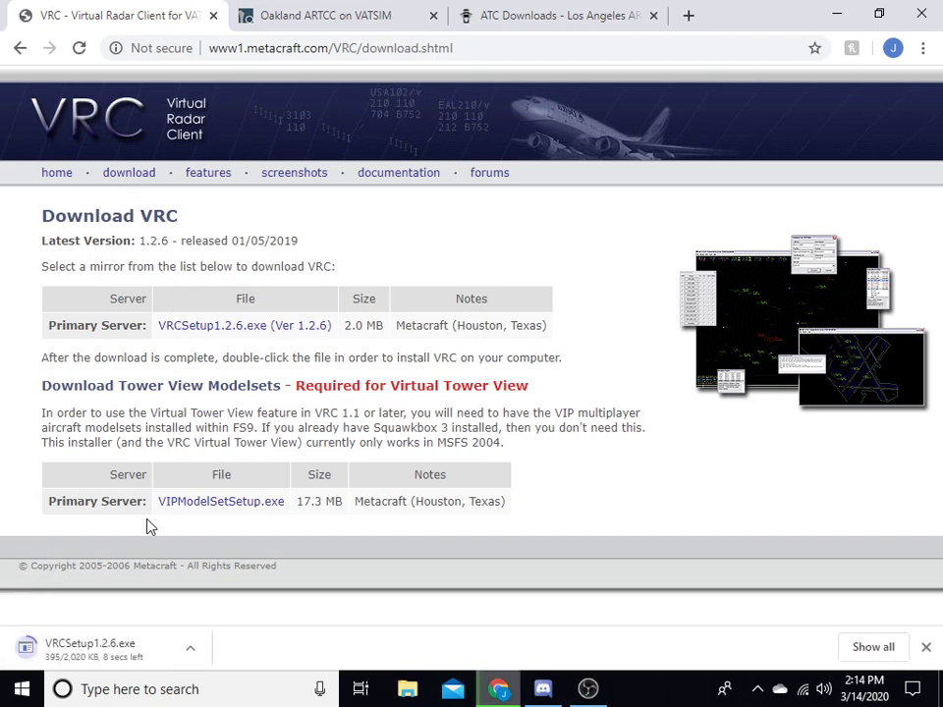
Step: Run the downloaded VRC installer, accept its license agreement and keep all components selected for installation
click(115, 654)
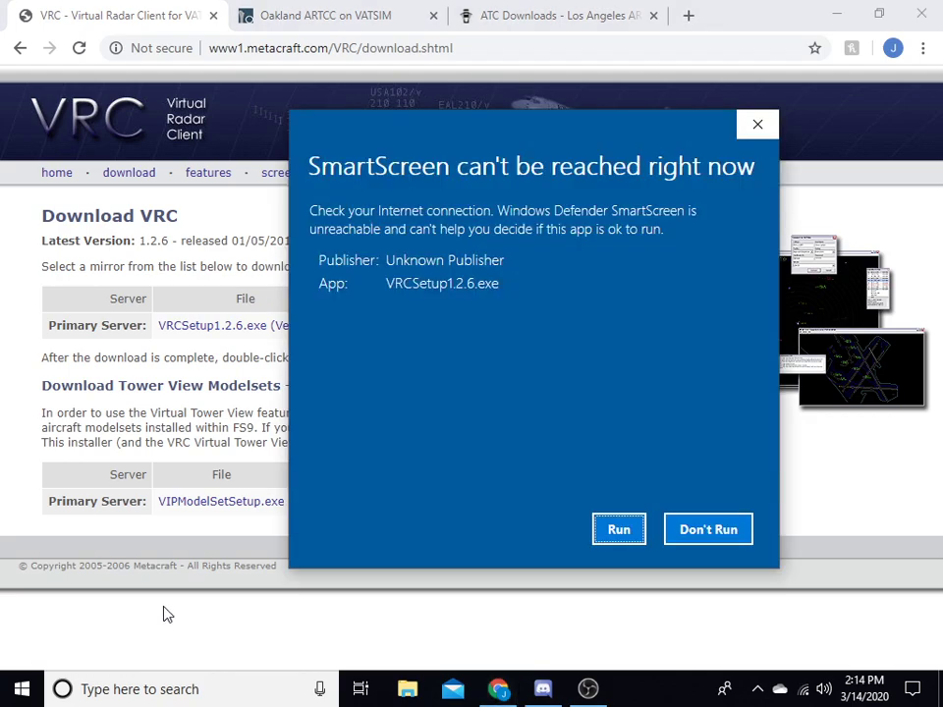
click(619, 537)
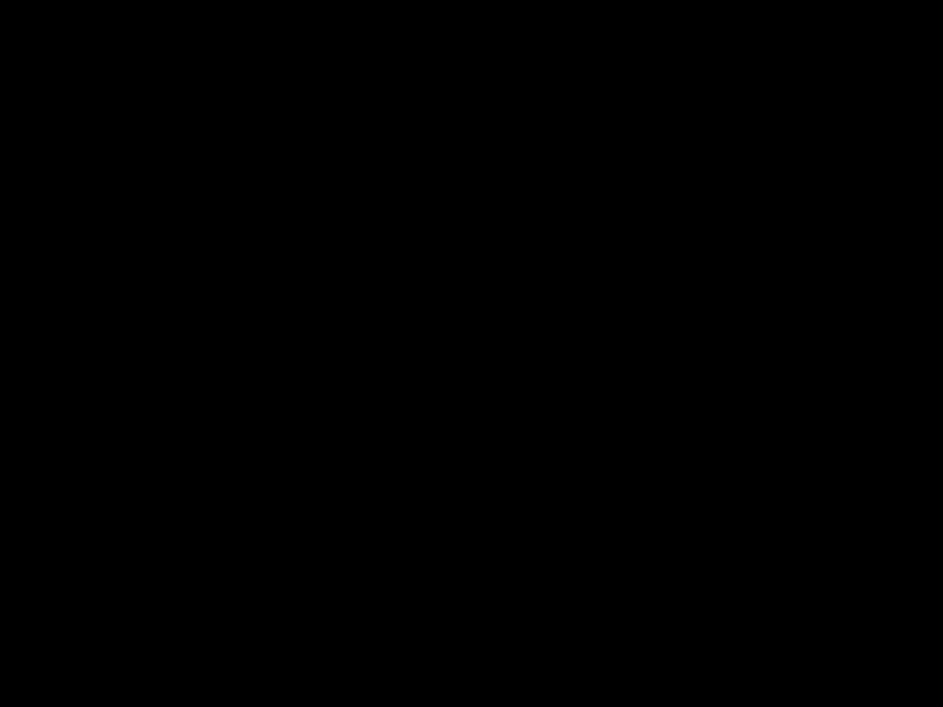
scroll(581, 341, down, 15)
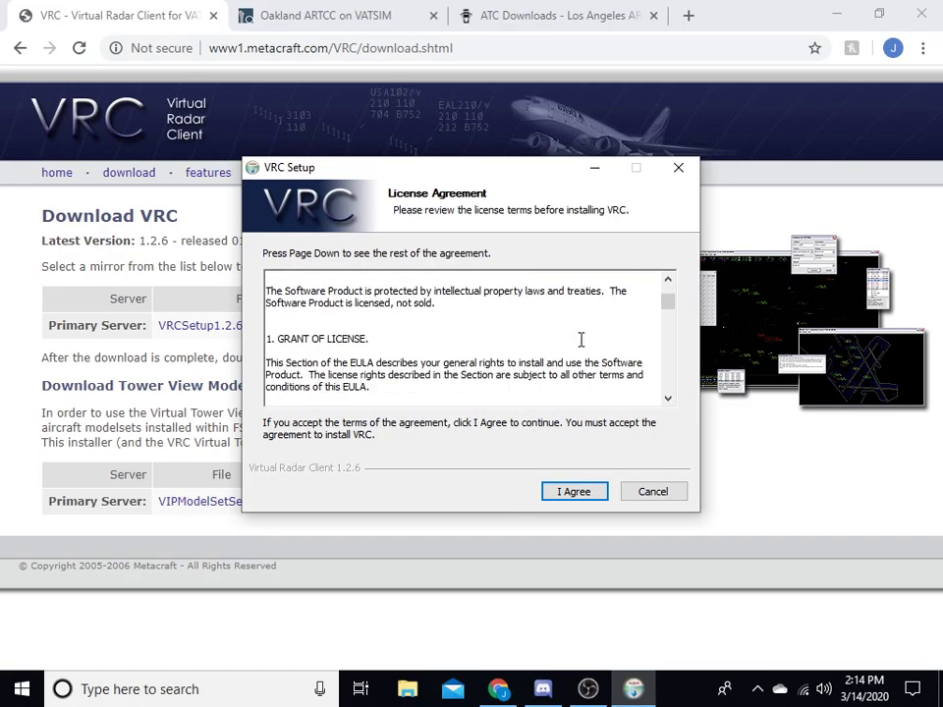
scroll(541, 346, down, 15)
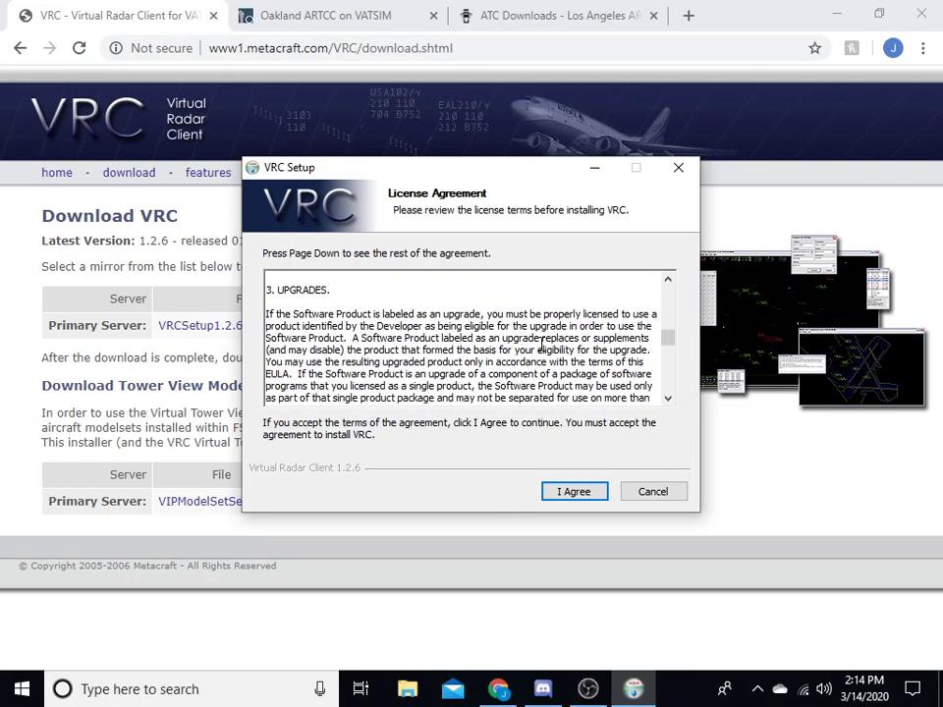
scroll(536, 351, down, 8)
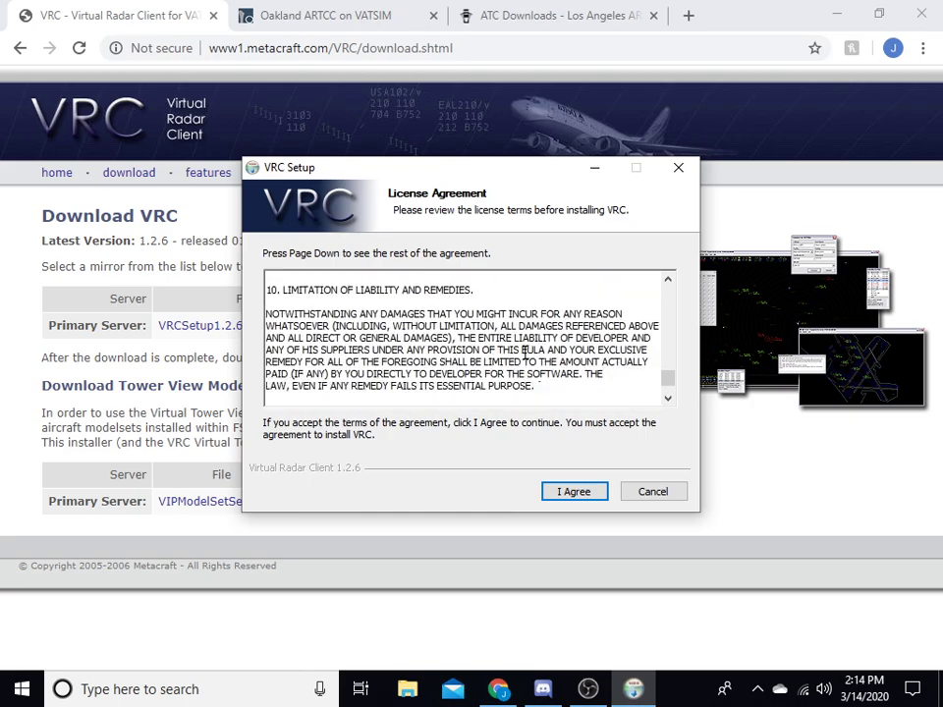
click(578, 494)
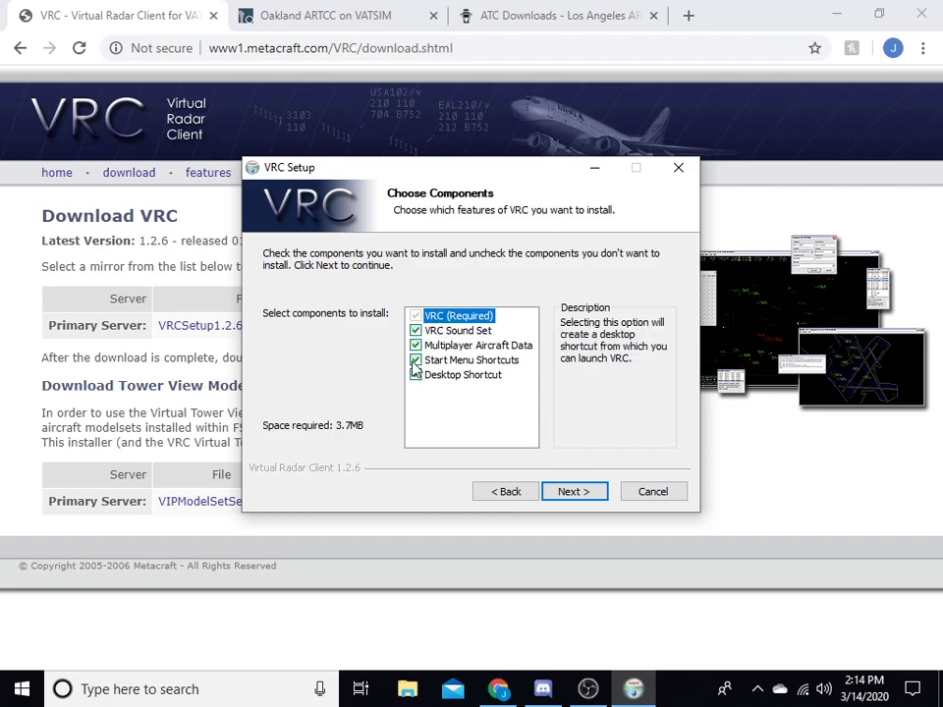
click(573, 492)
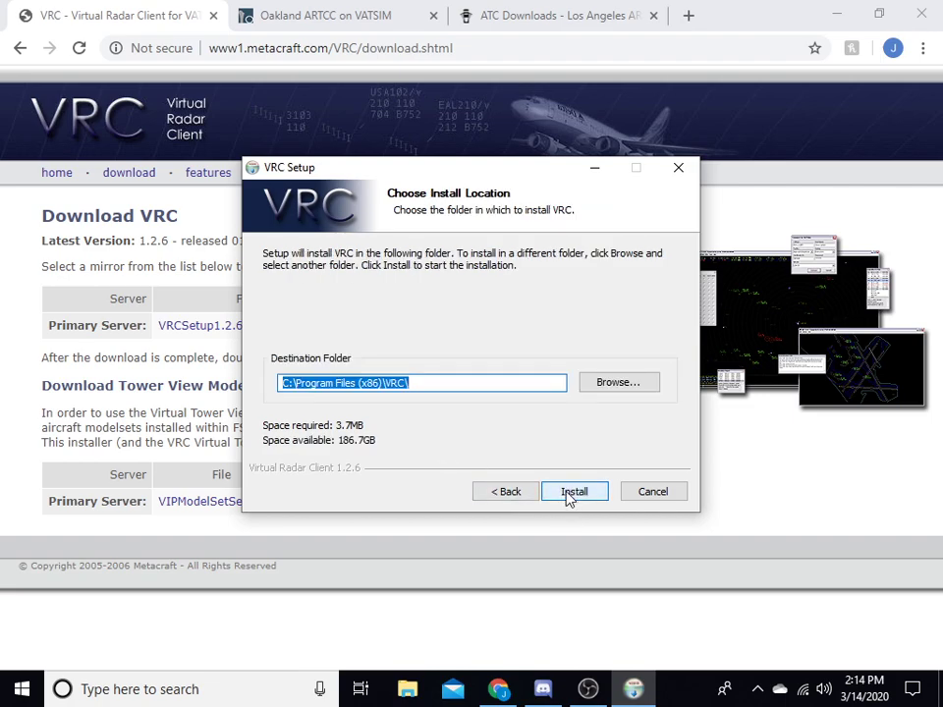
Step: Browse the Documents folder for an alternative install location, keep the original destination and quit VRC Setup
click(436, 383)
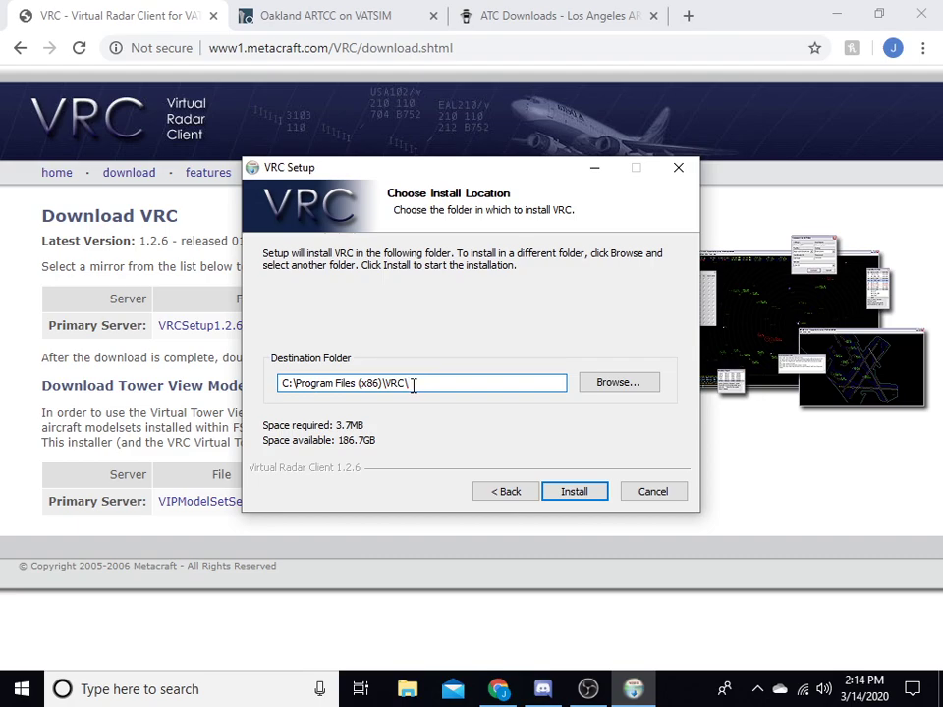
click(618, 383)
scroll(428, 397, down, 1)
scroll(429, 390, up, 1)
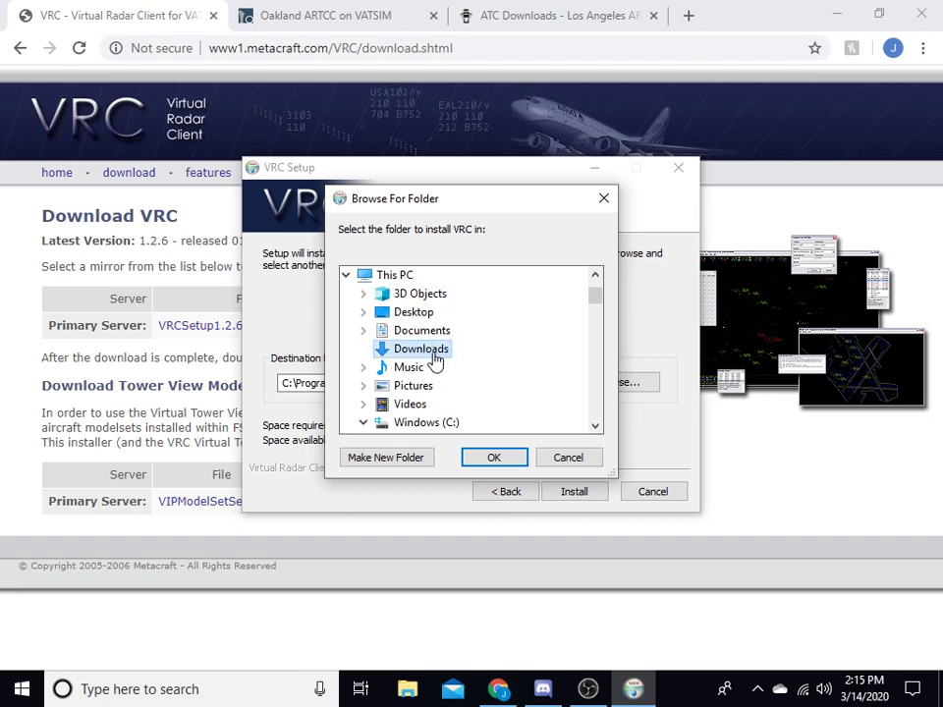
click(414, 335)
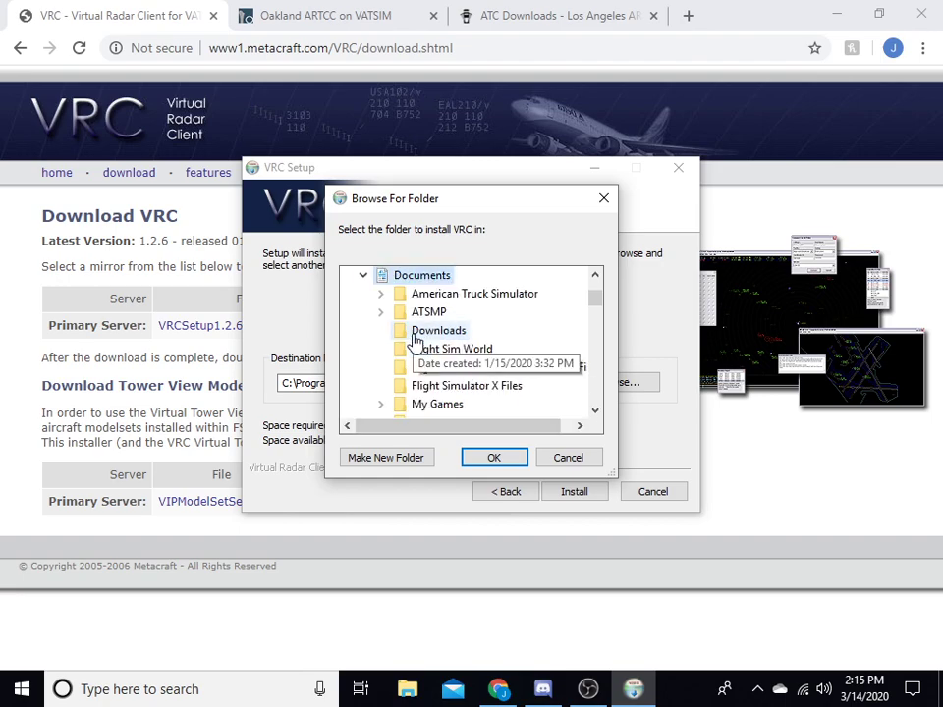
scroll(441, 334, down, 2)
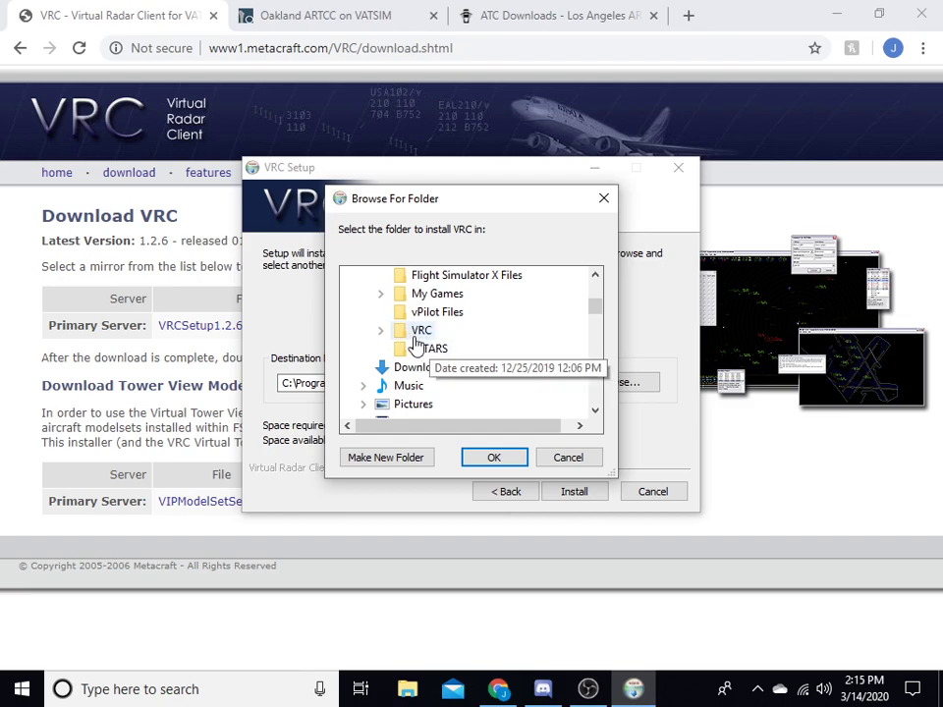
click(566, 459)
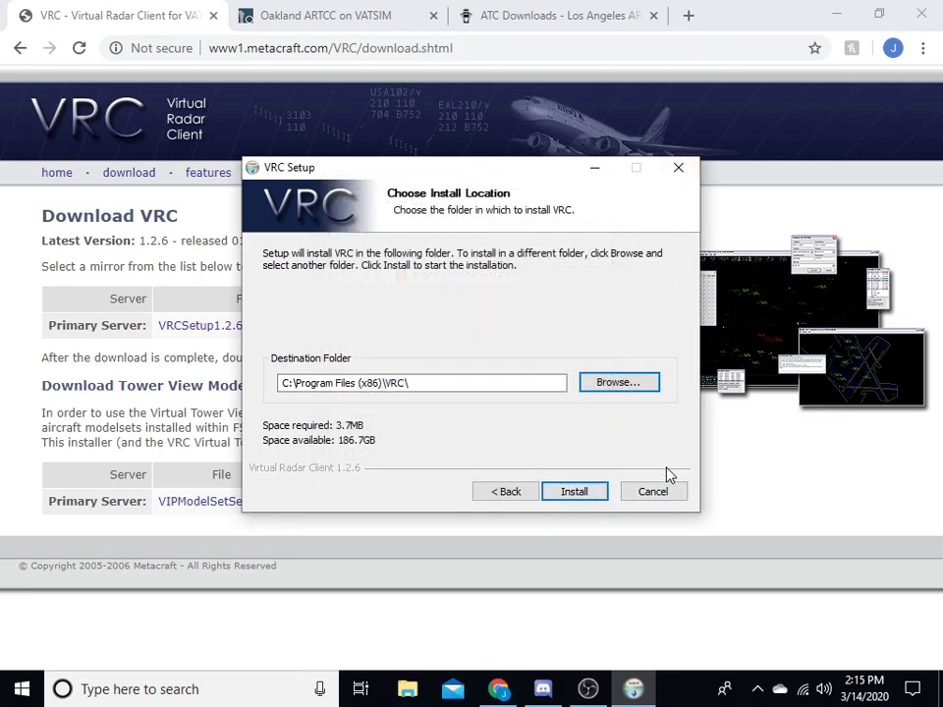
click(664, 501)
click(509, 404)
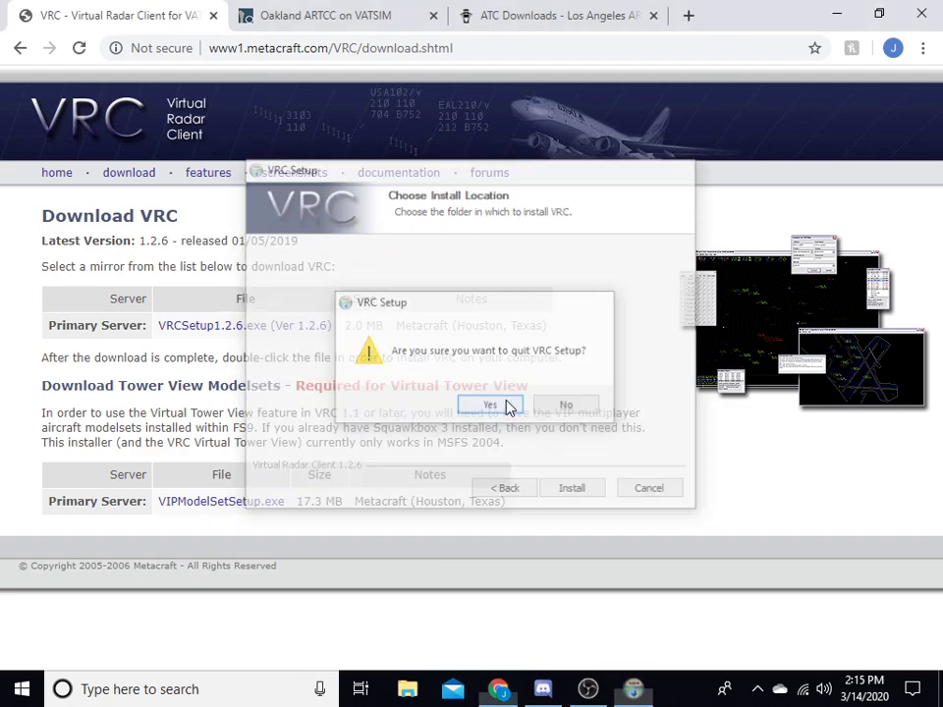
Step: Close the VRC download page and minimize the open windows to reach the desktop
click(213, 16)
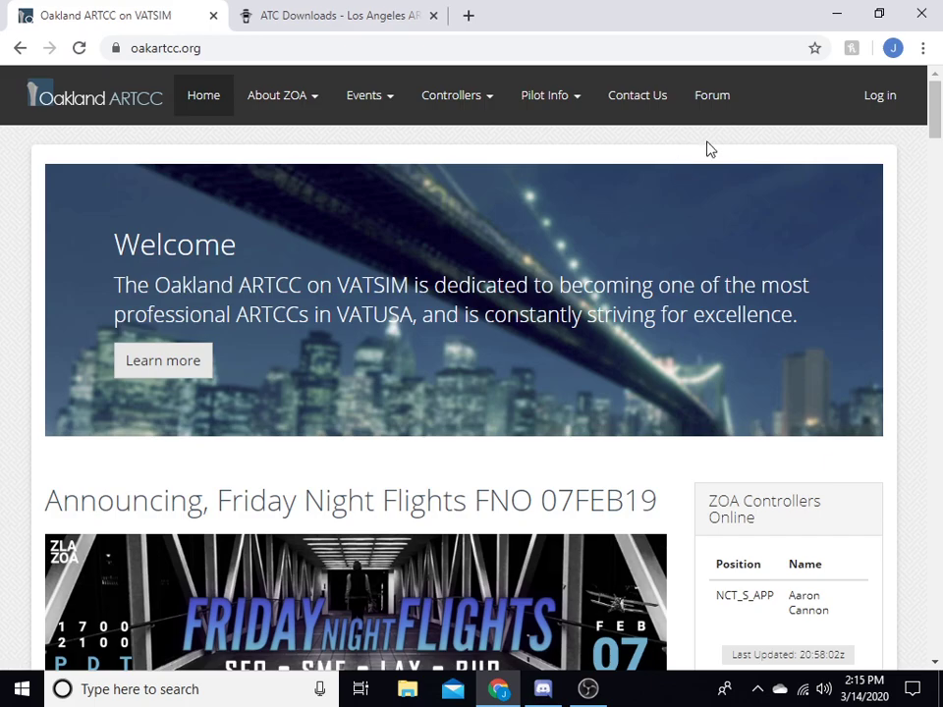
click(837, 12)
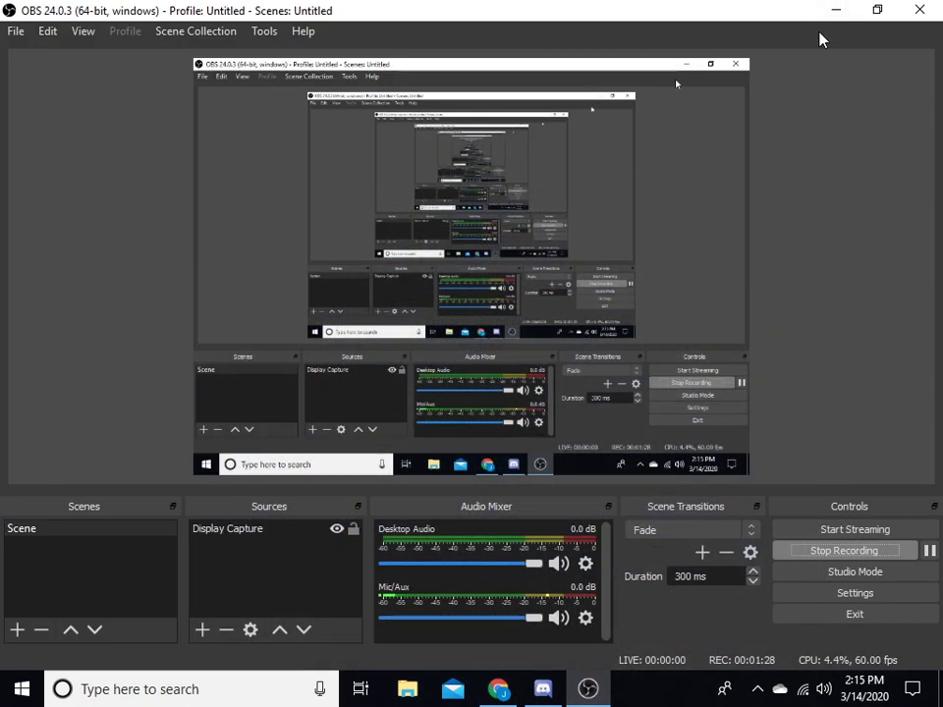
click(828, 18)
Step: Launch VRC from the desktop and open it with the Default session profile
click(177, 319)
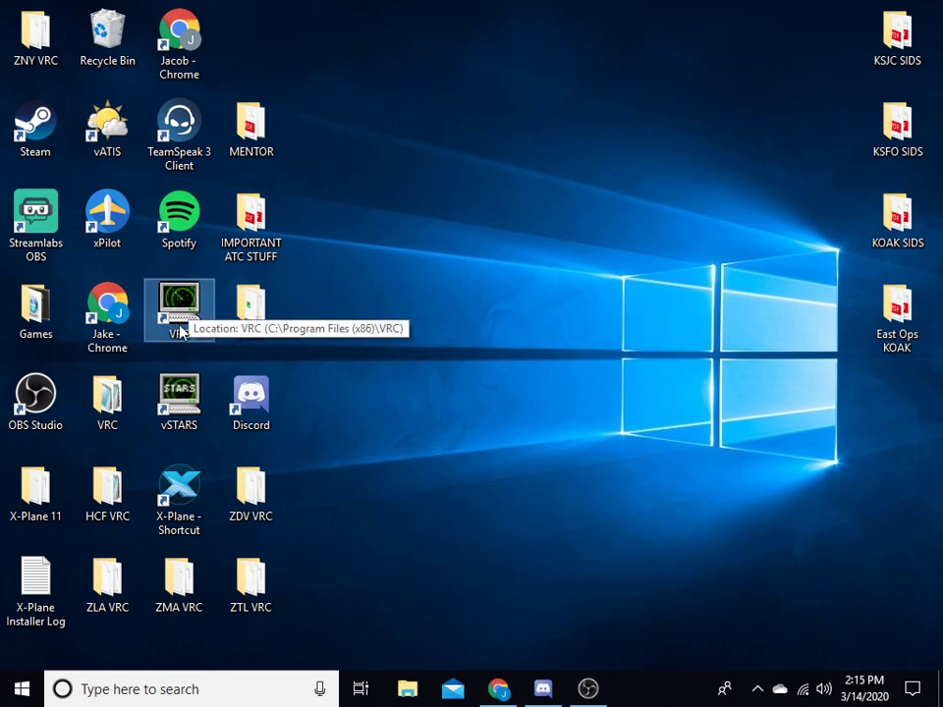
double_click(181, 313)
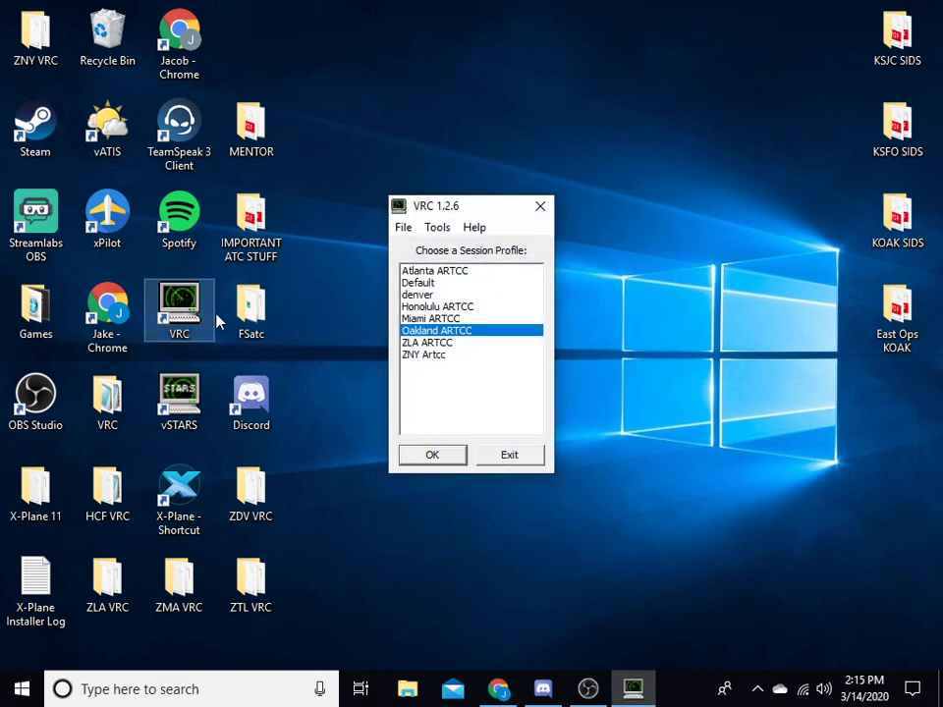
click(432, 284)
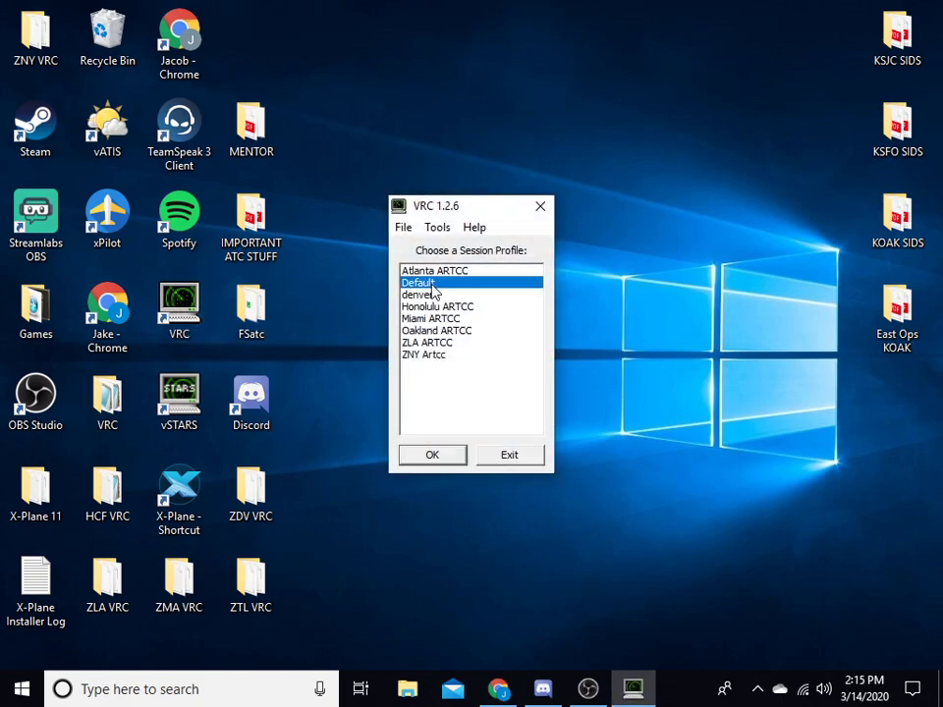
click(434, 456)
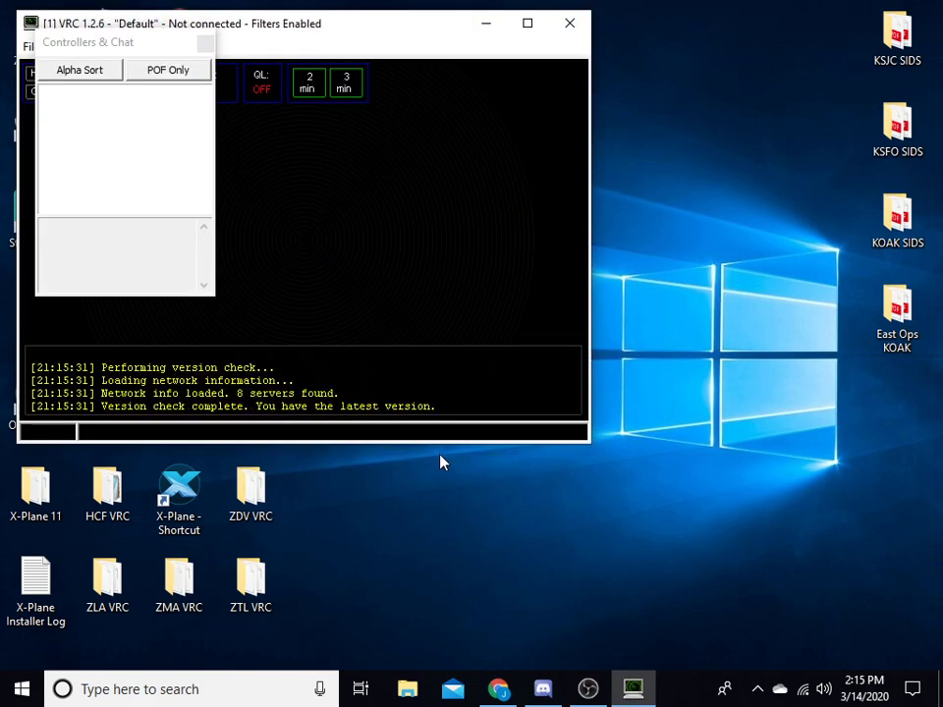
Step: Close the Controllers & Chat window on the maximized radar display and turn the filters off
click(528, 22)
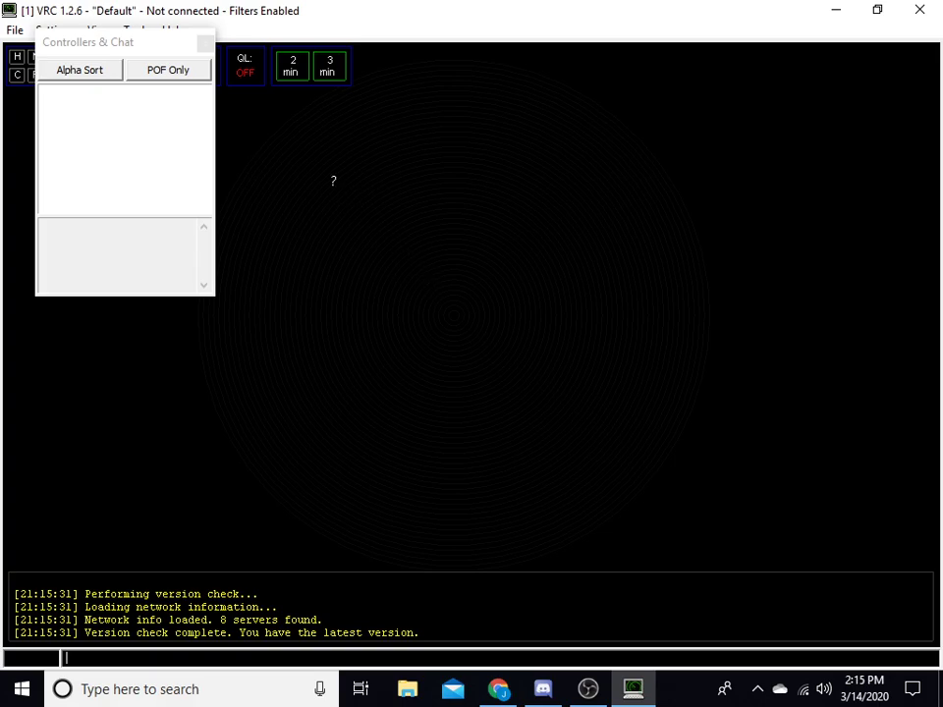
click(205, 47)
click(193, 62)
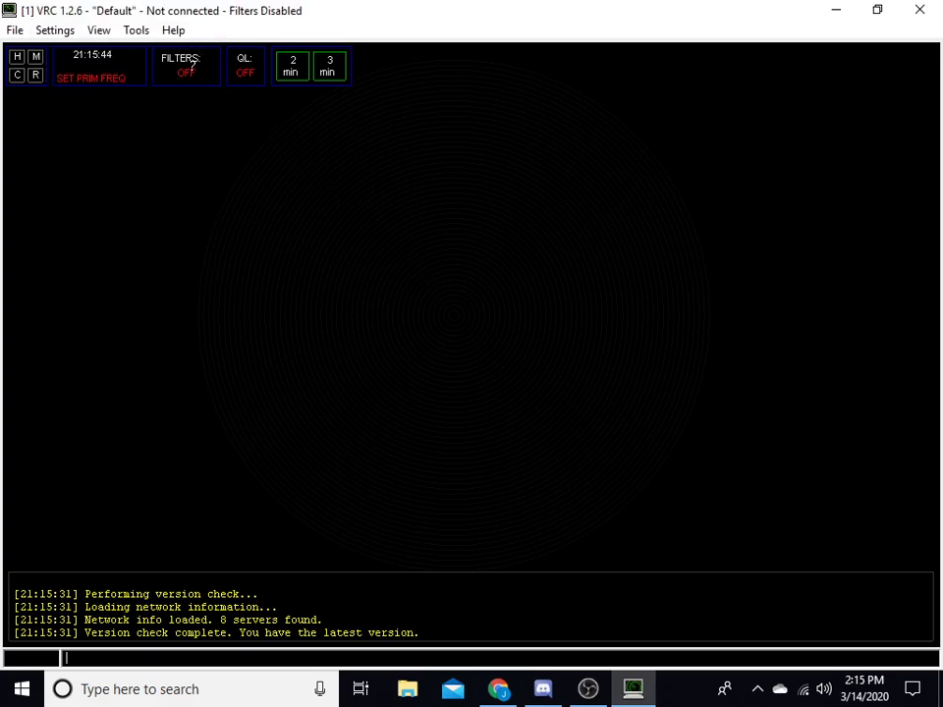
Step: Switch to Chrome and open the controller file downloads page on the Oakland ARTCC website
click(499, 685)
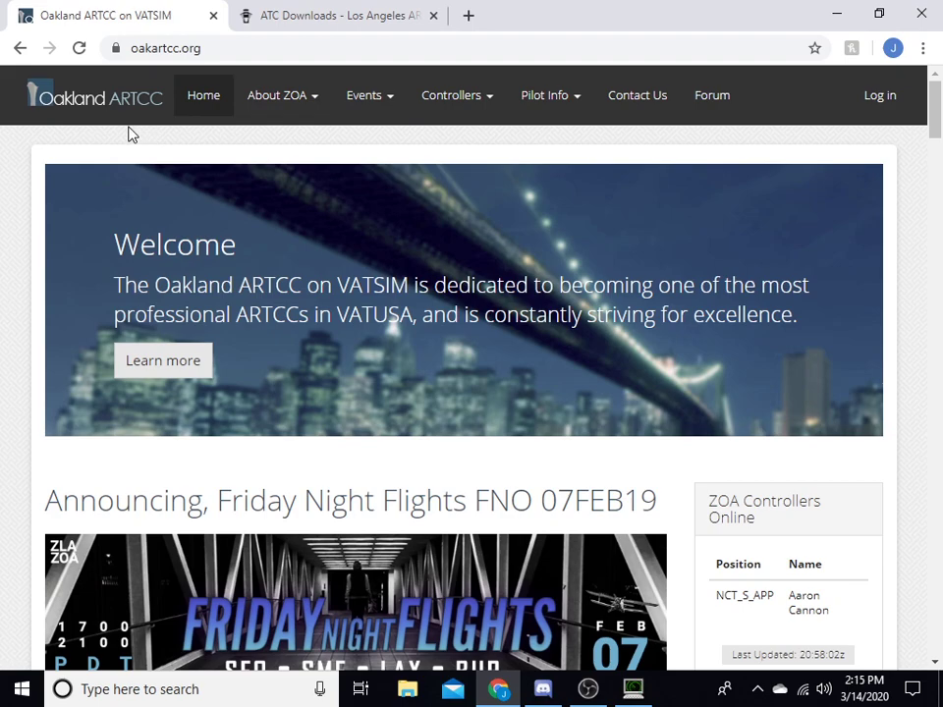
click(468, 100)
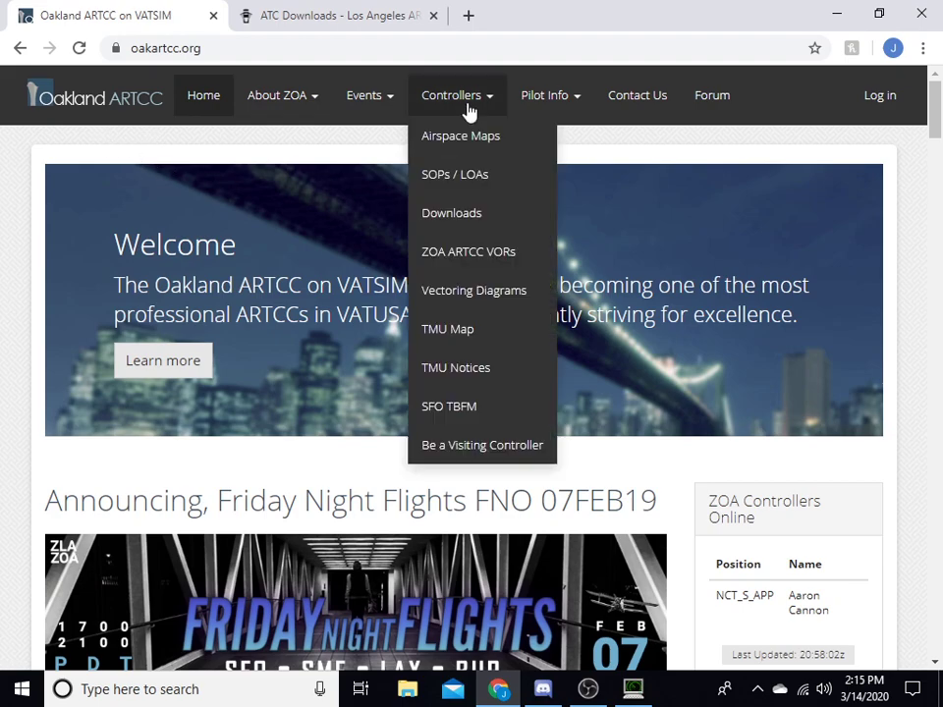
click(470, 214)
scroll(193, 345, down, 1)
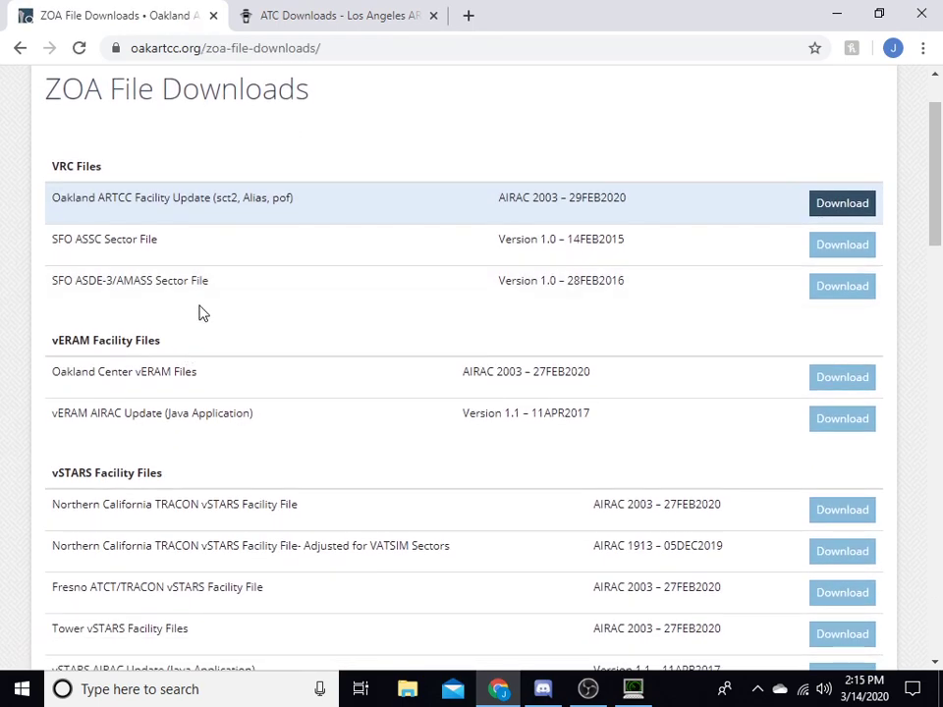
Step: Download the SFO ASSC sector file, the SFO ASDE-3/AMASS sector file and the Oakland ARTCC Facility Update
drag(60, 198, 277, 193)
click(277, 194)
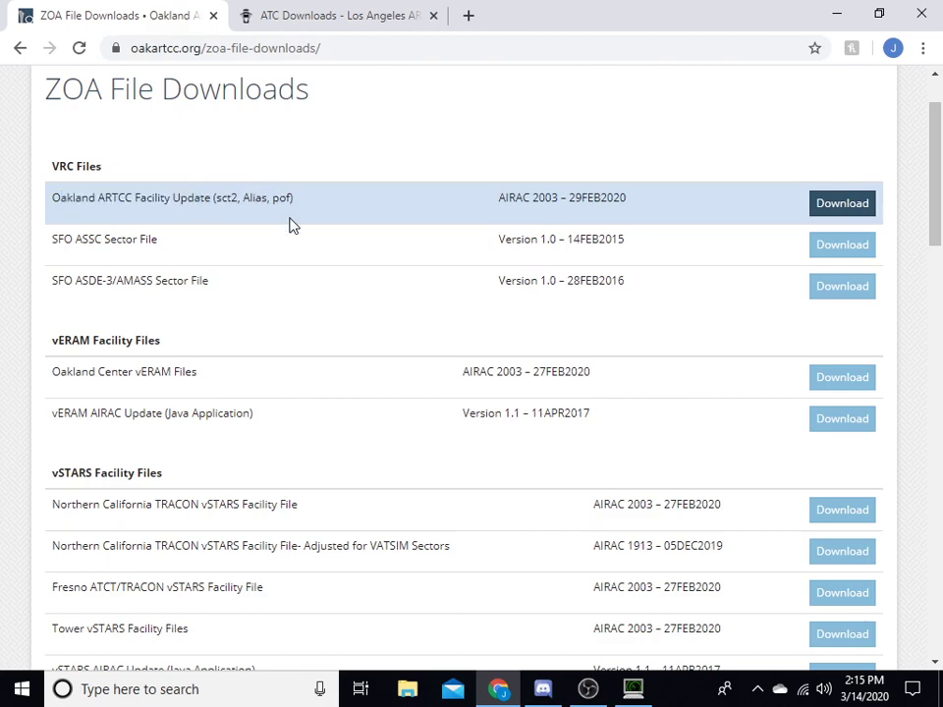
click(866, 245)
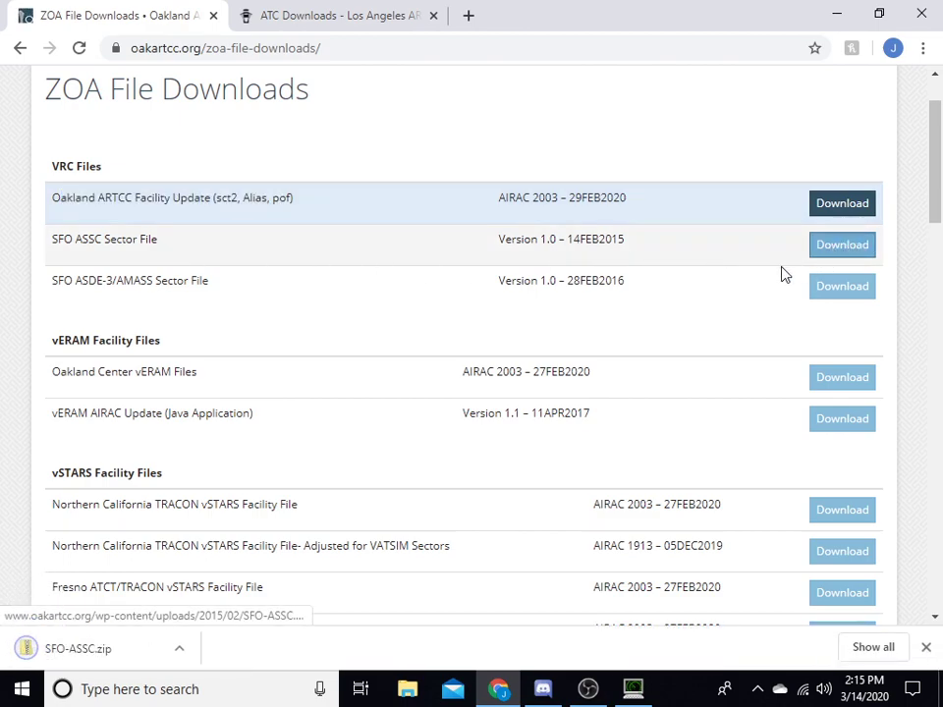
click(843, 287)
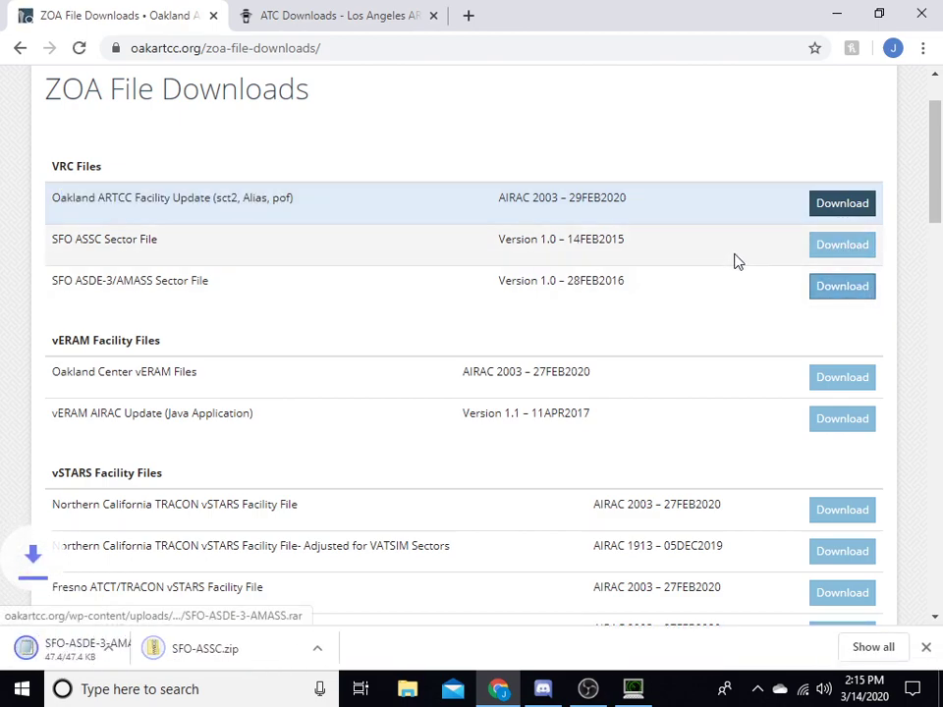
click(850, 204)
Step: Download the ZOA Facility Profiles and the VRC Sweatbox Server File from the VRC Extras section
scroll(527, 337, down, 3)
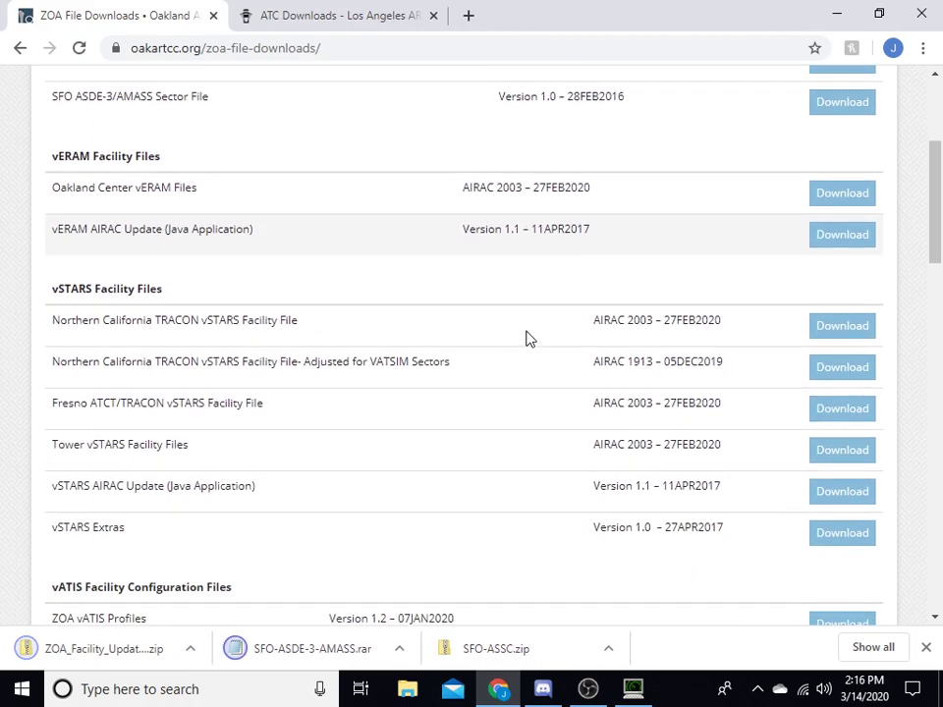
scroll(527, 337, down, 8)
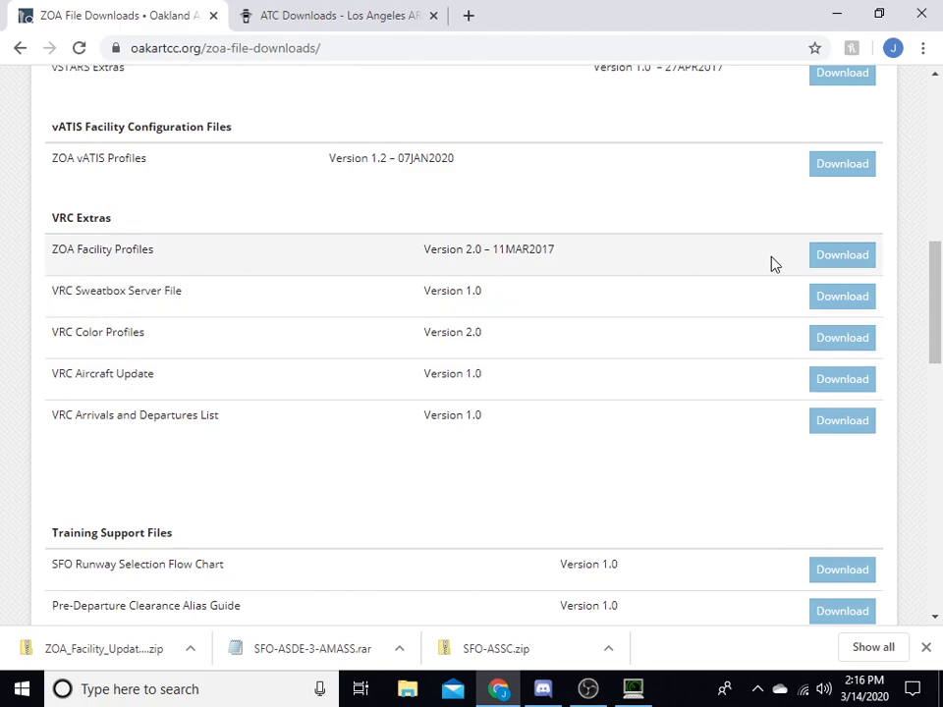
click(830, 258)
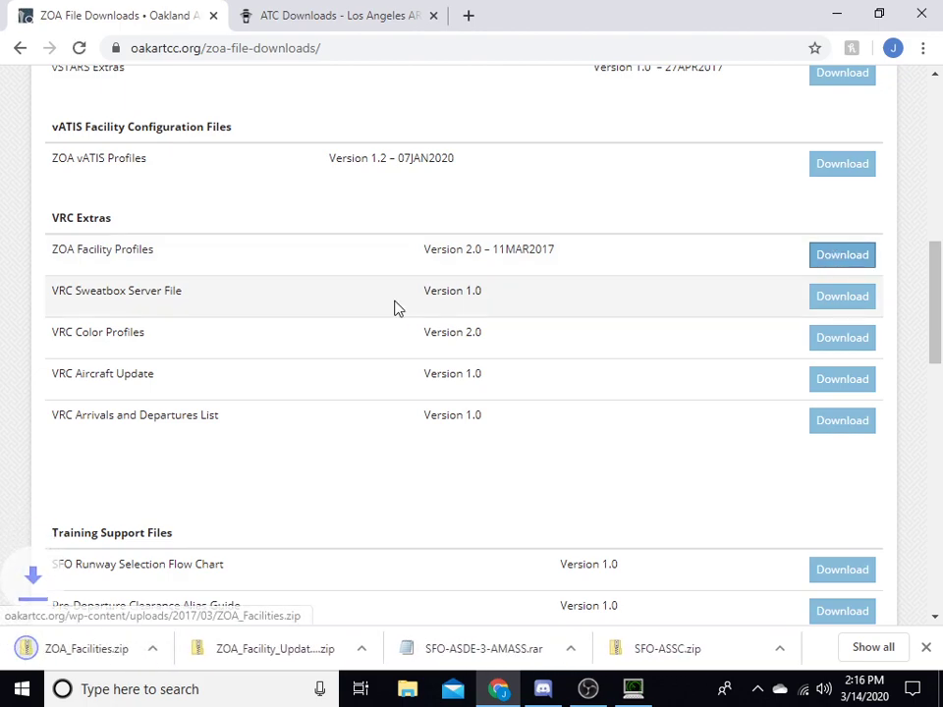
click(825, 297)
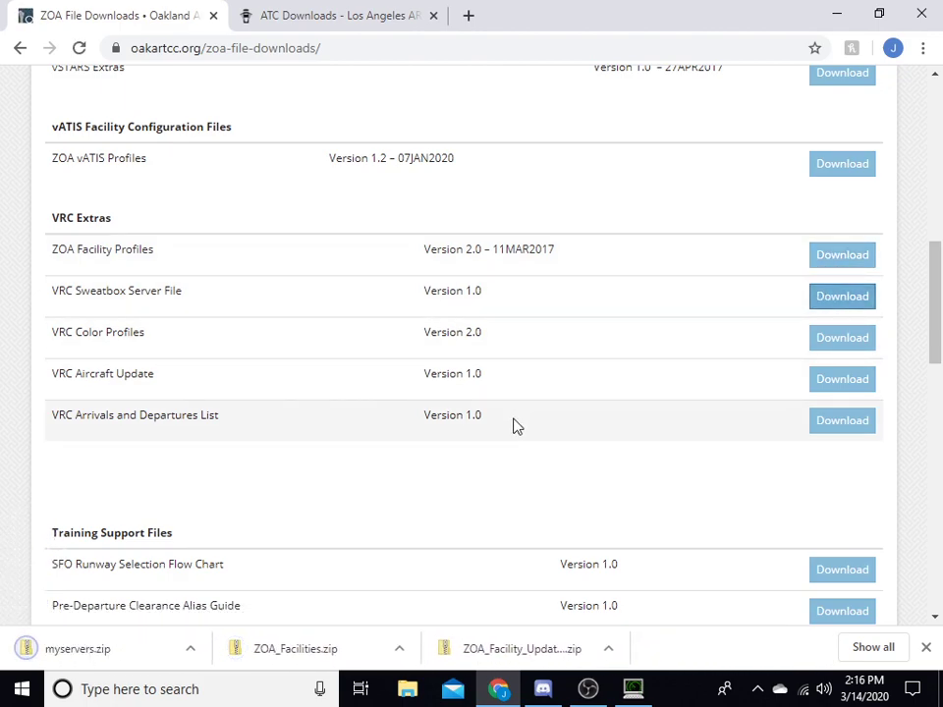
Step: Switch to VRC and open the SFO ASSC DAY.sct2 sector file from the VRC folder on the Desktop
click(825, 21)
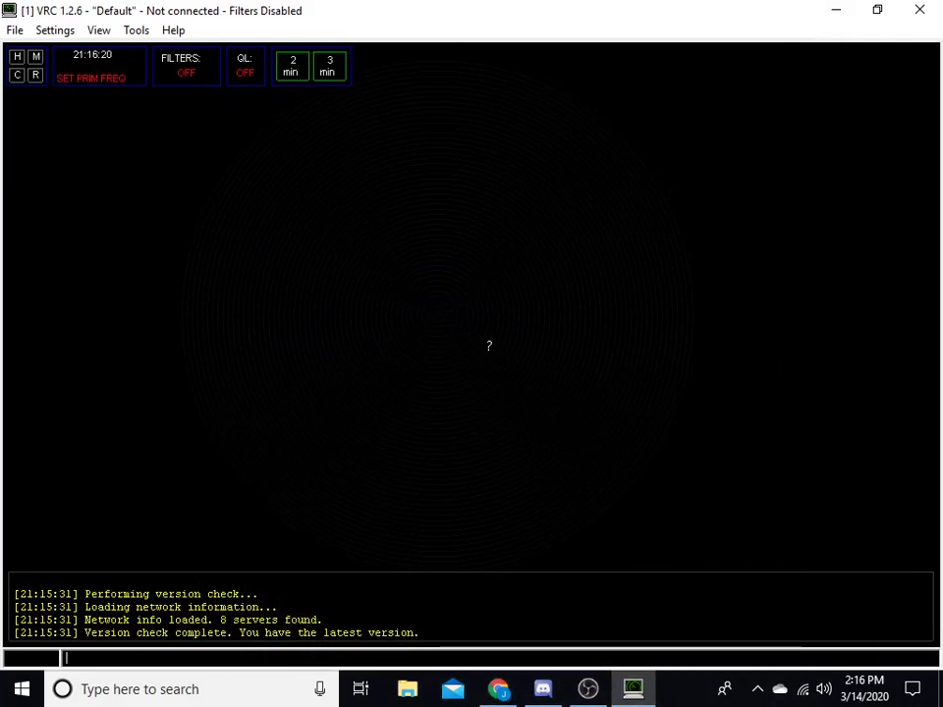
click(16, 31)
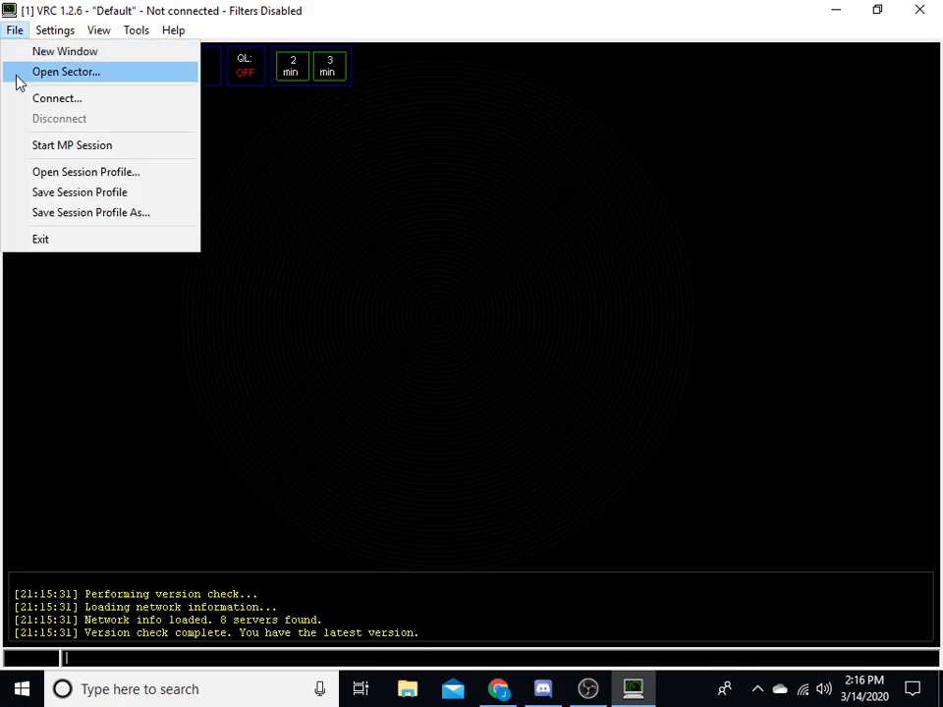
click(17, 79)
click(59, 226)
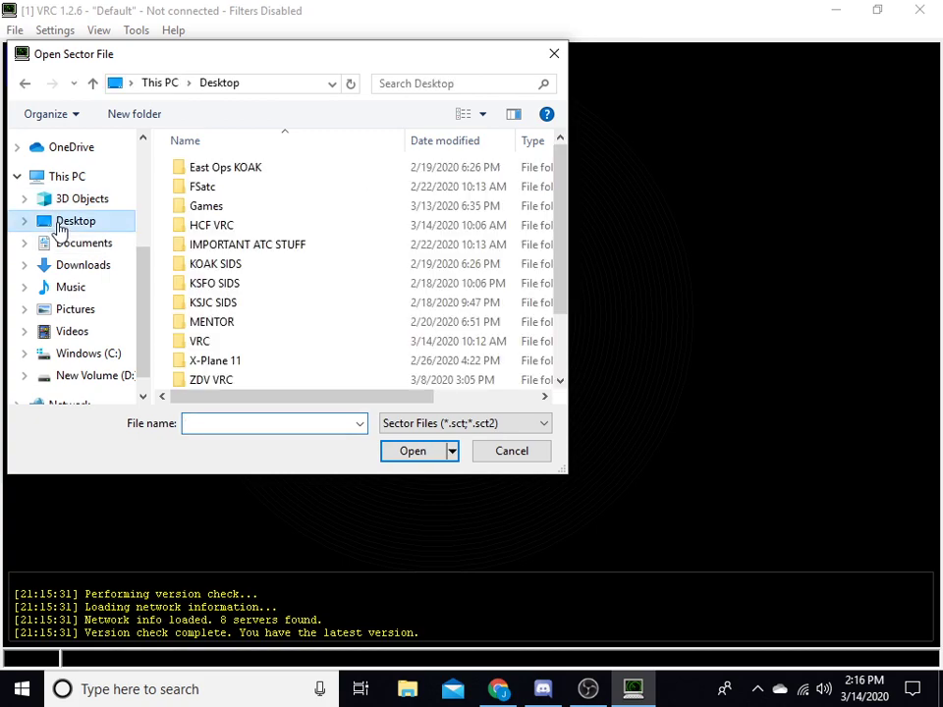
scroll(248, 210, down, 2)
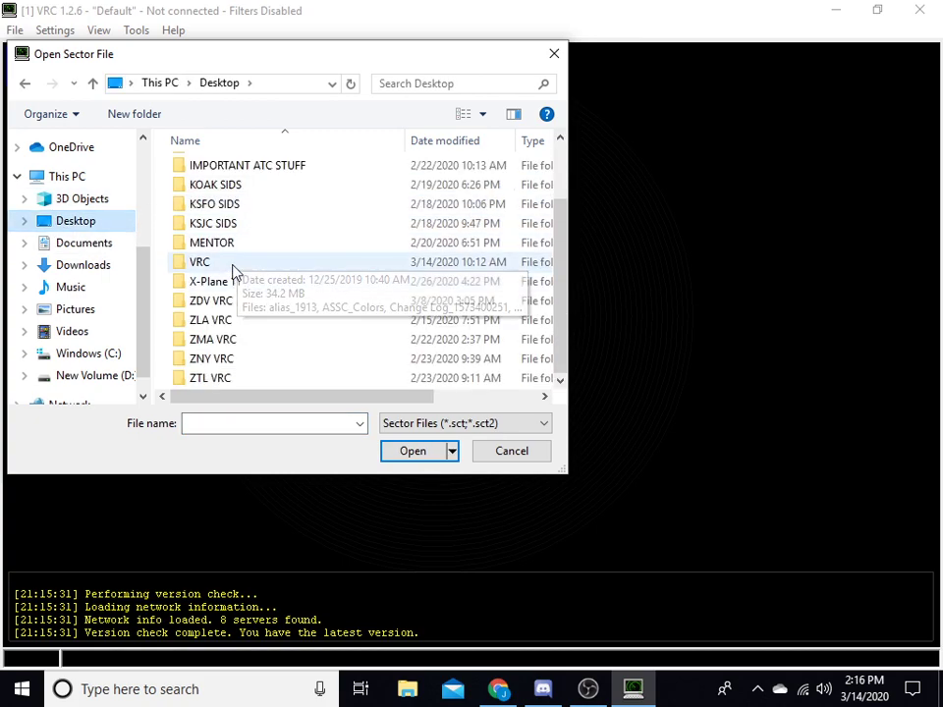
double_click(199, 263)
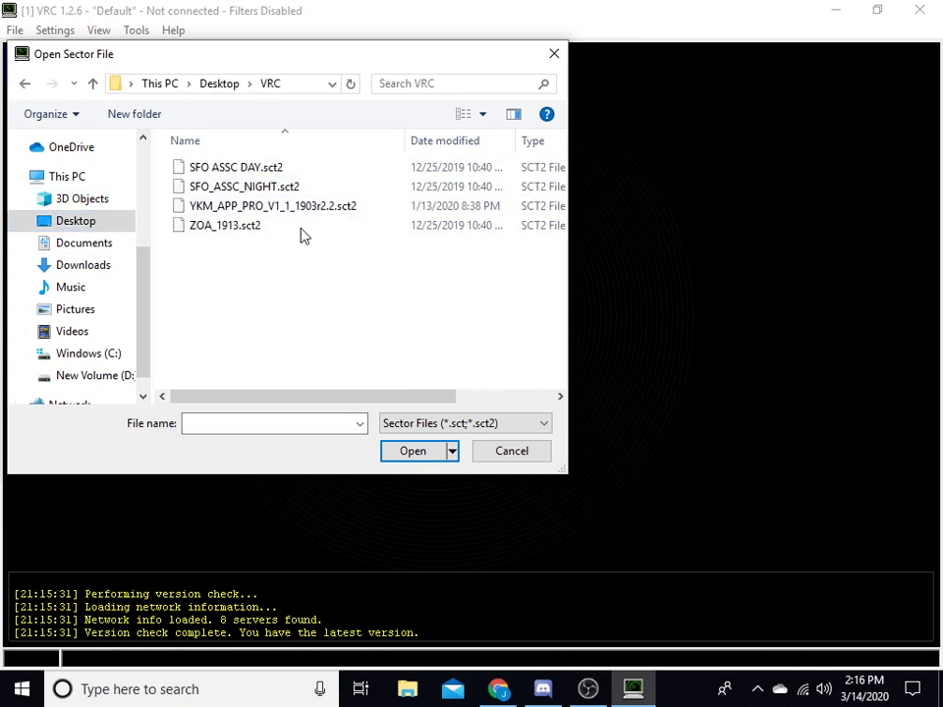
click(278, 172)
click(426, 456)
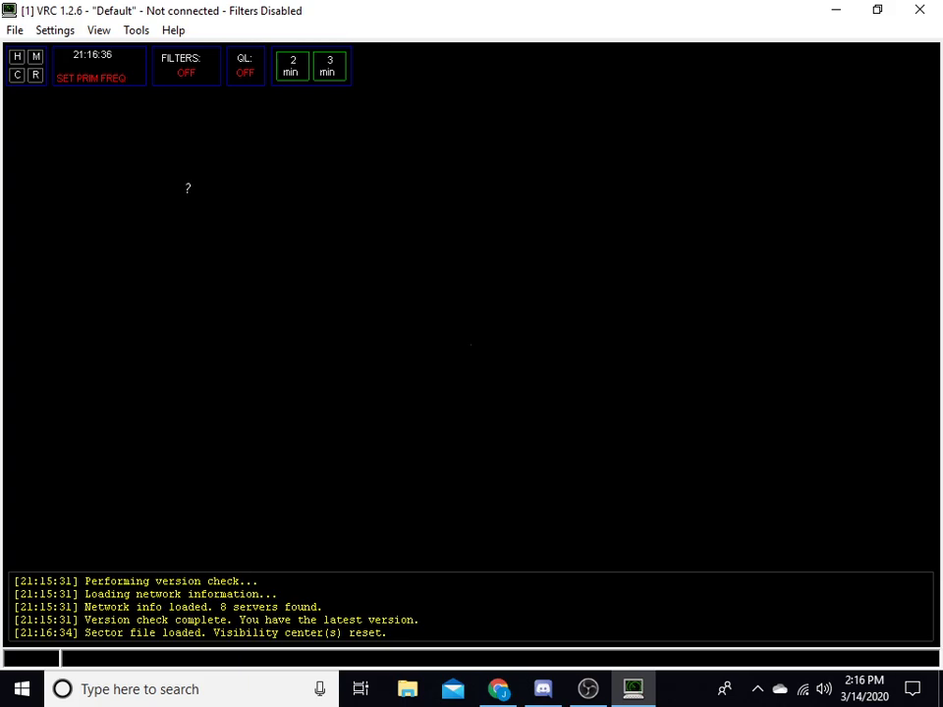
Step: Open the SFO_ASSC_NIGHT.sct2 sector file from the VRC folder
click(12, 30)
click(16, 74)
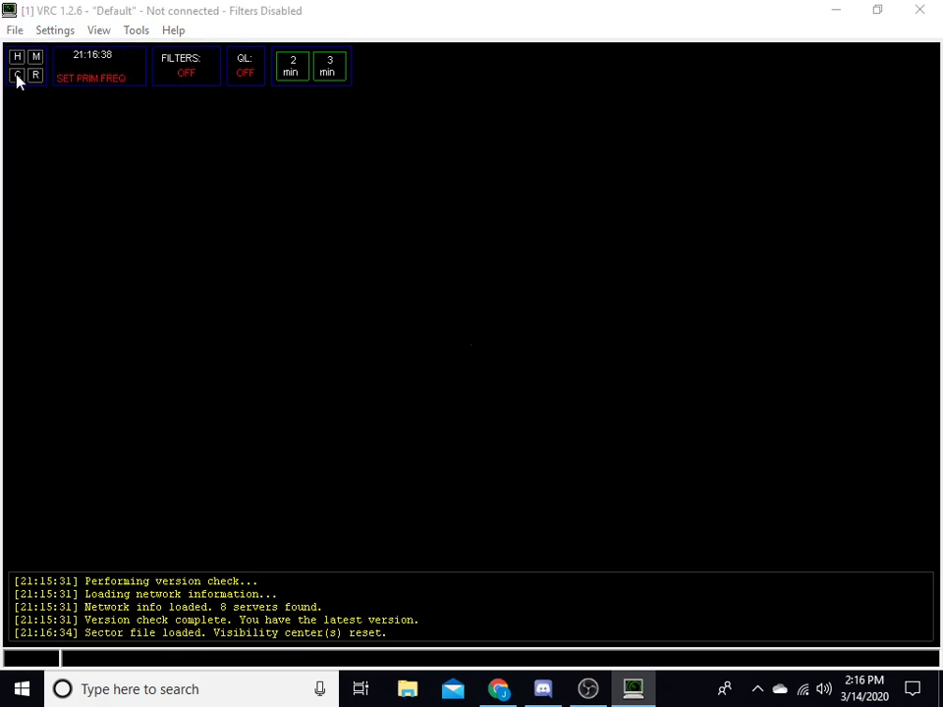
double_click(226, 190)
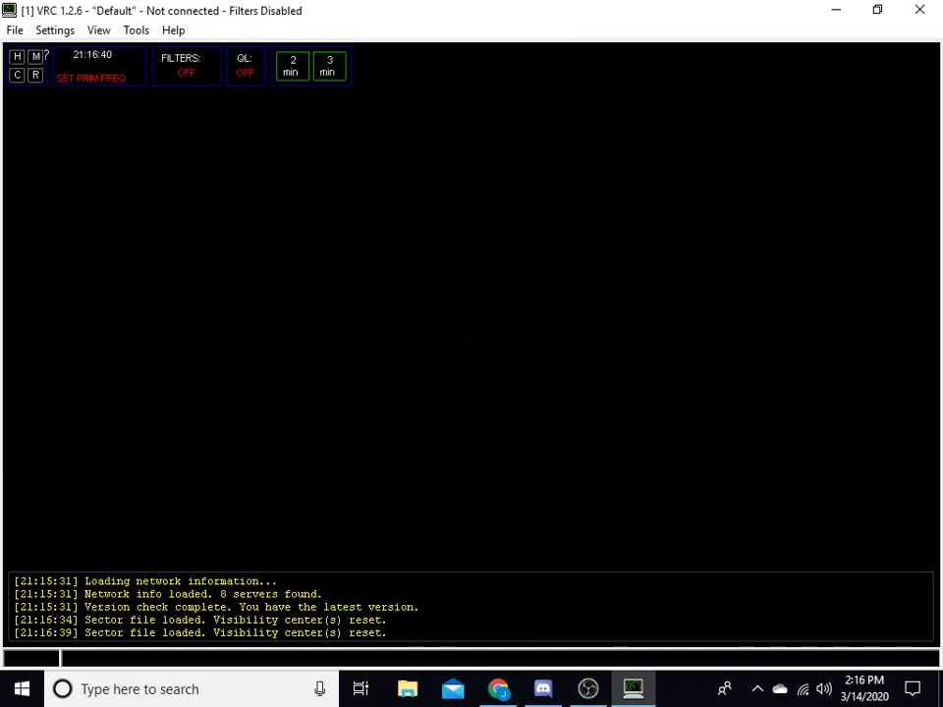
Step: Open the ZOA_1913.sct2 sector file from the VRC folder
click(13, 30)
click(18, 73)
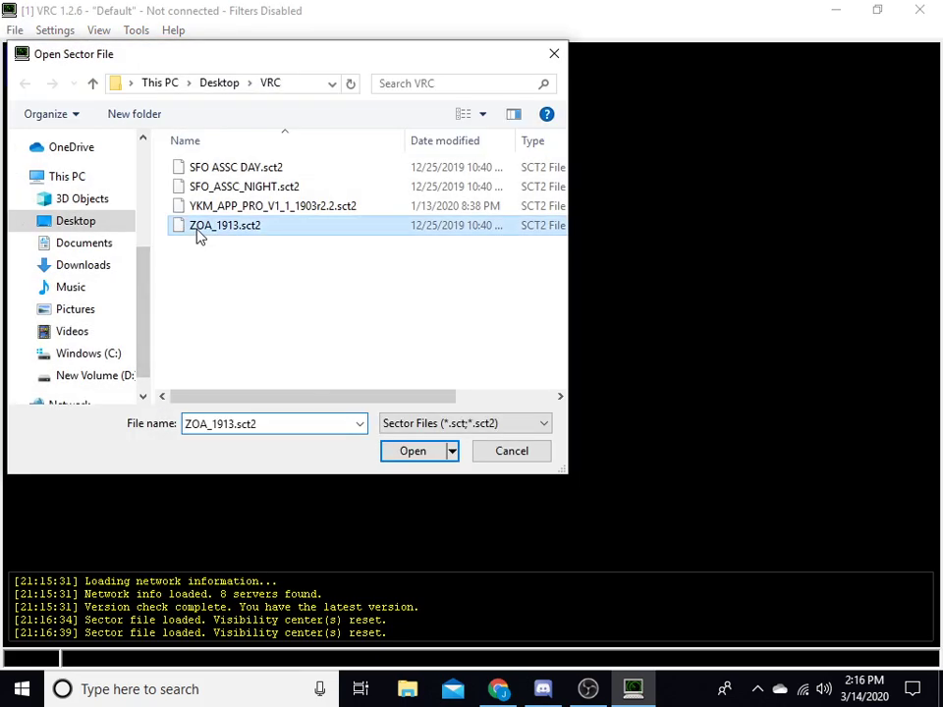
double_click(197, 228)
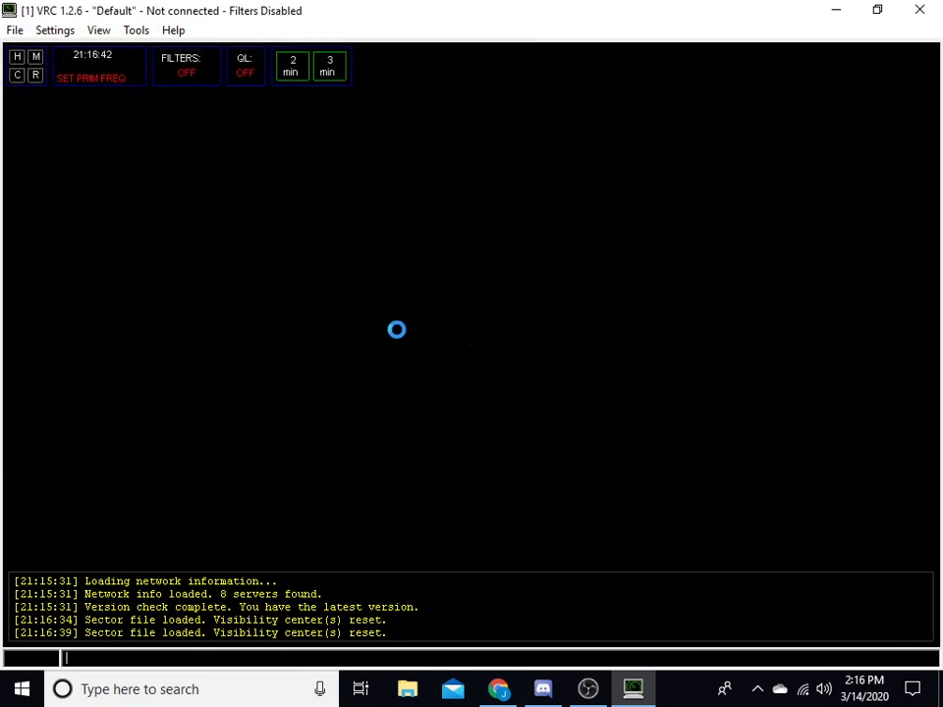
Step: Examine the San Francisco and Oakland airport layouts on the radar display
drag(594, 358, 523, 366)
scroll(524, 366, up, 2)
scroll(392, 362, up, 10)
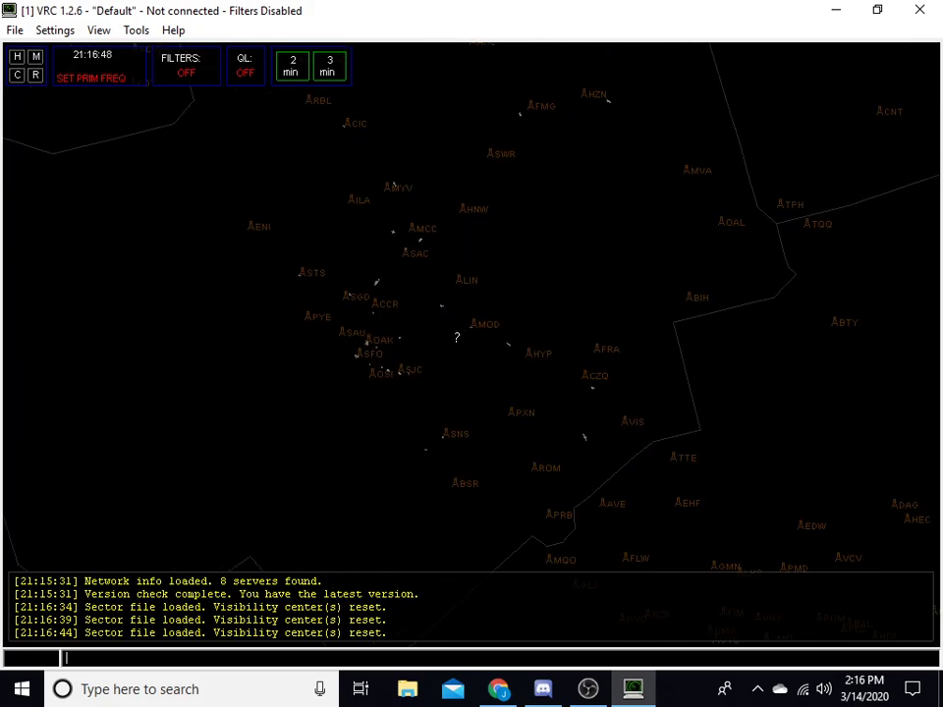
scroll(392, 361, up, 10)
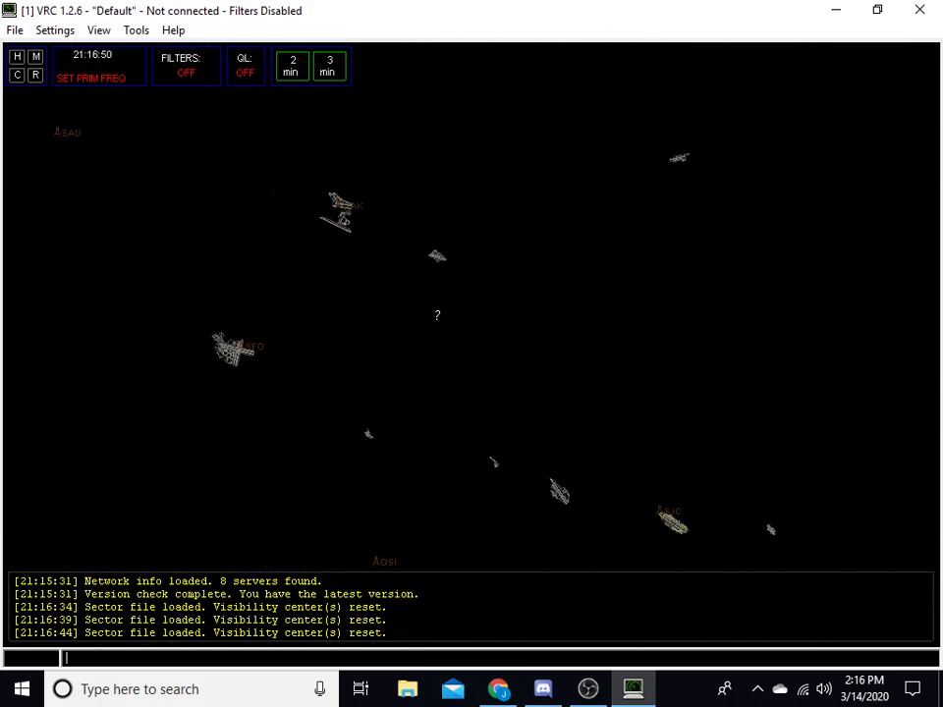
scroll(501, 290, up, 5)
drag(451, 342, 448, 368)
scroll(453, 381, down, 1)
scroll(455, 339, down, 1)
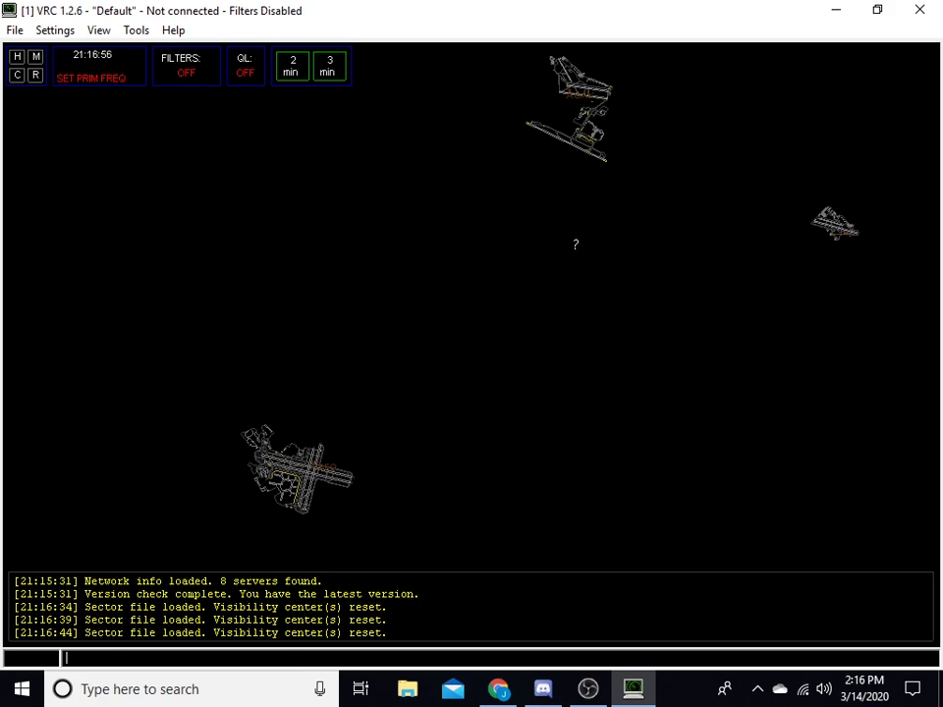
Step: In the general settings, select alias_1913 as the alias file and ZOA_POF_7.4 as the POF file
click(45, 32)
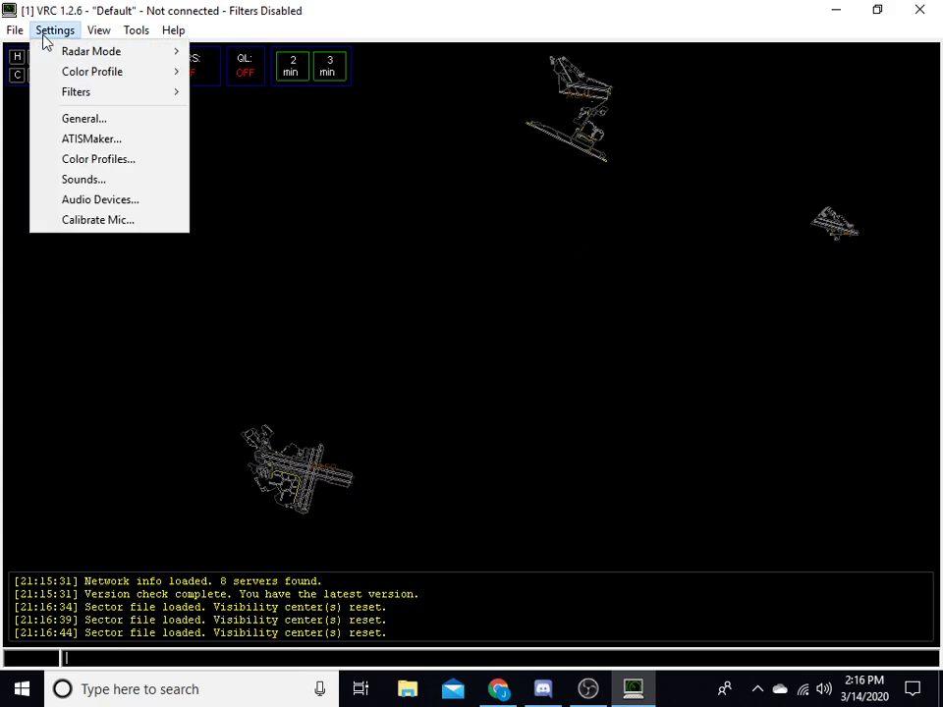
click(48, 122)
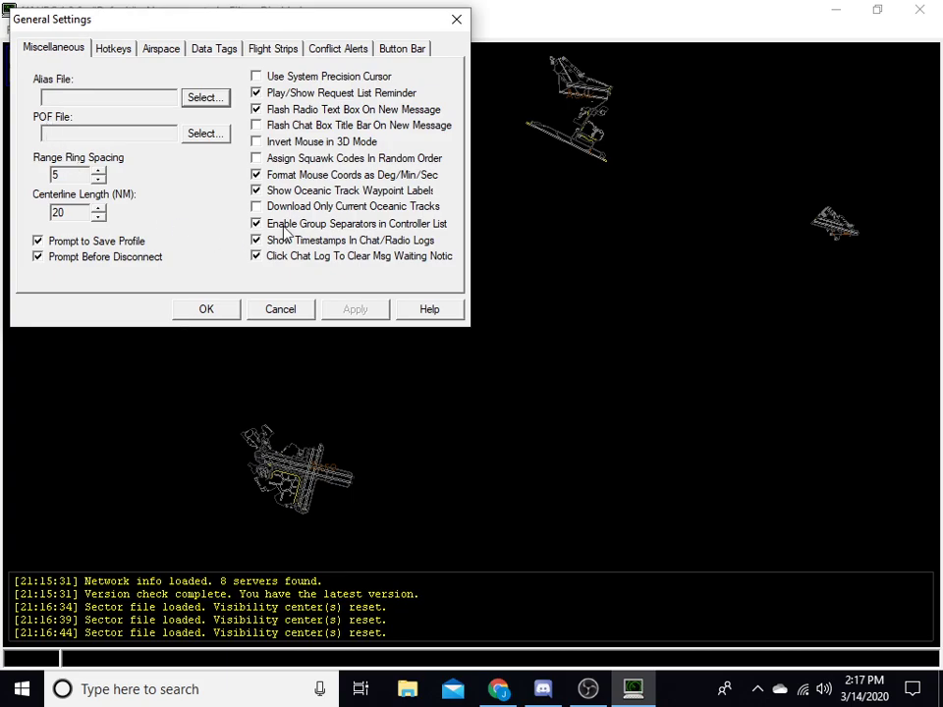
drag(174, 24, 297, 152)
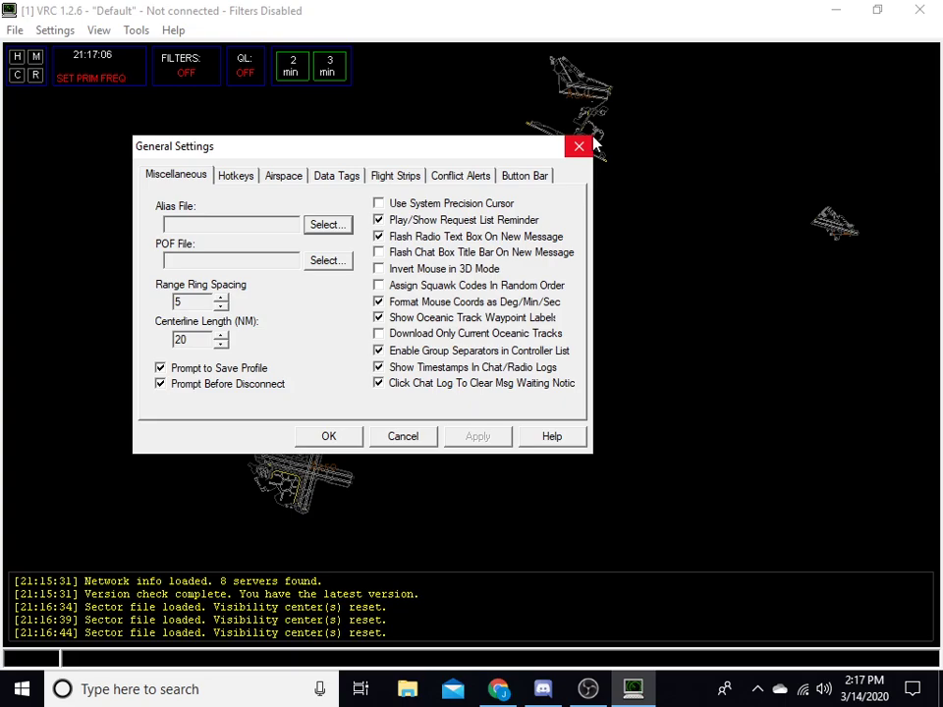
drag(474, 152, 563, 158)
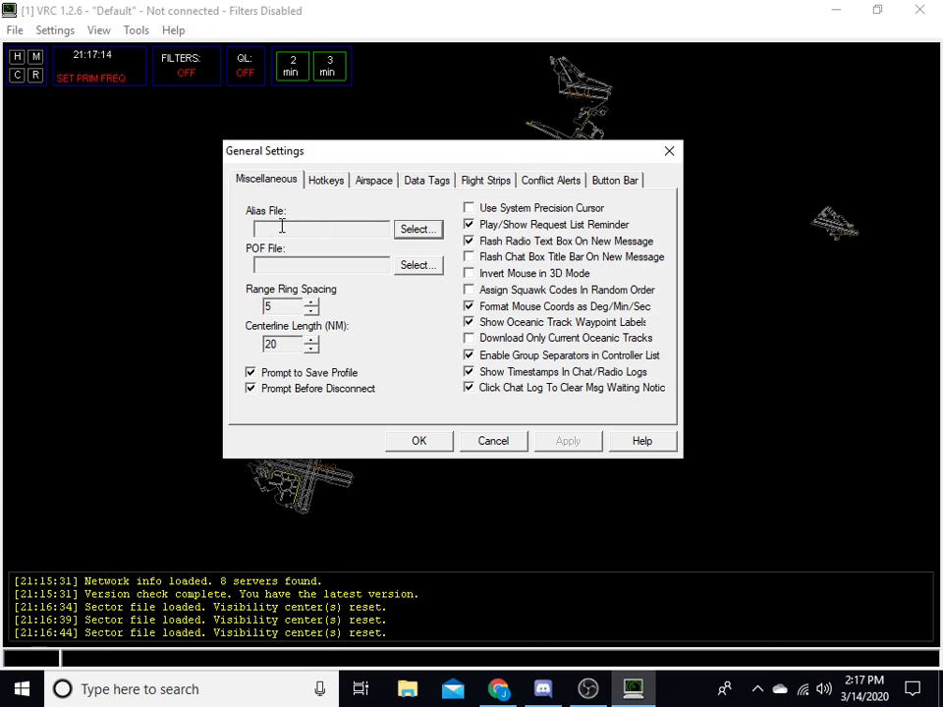
click(413, 234)
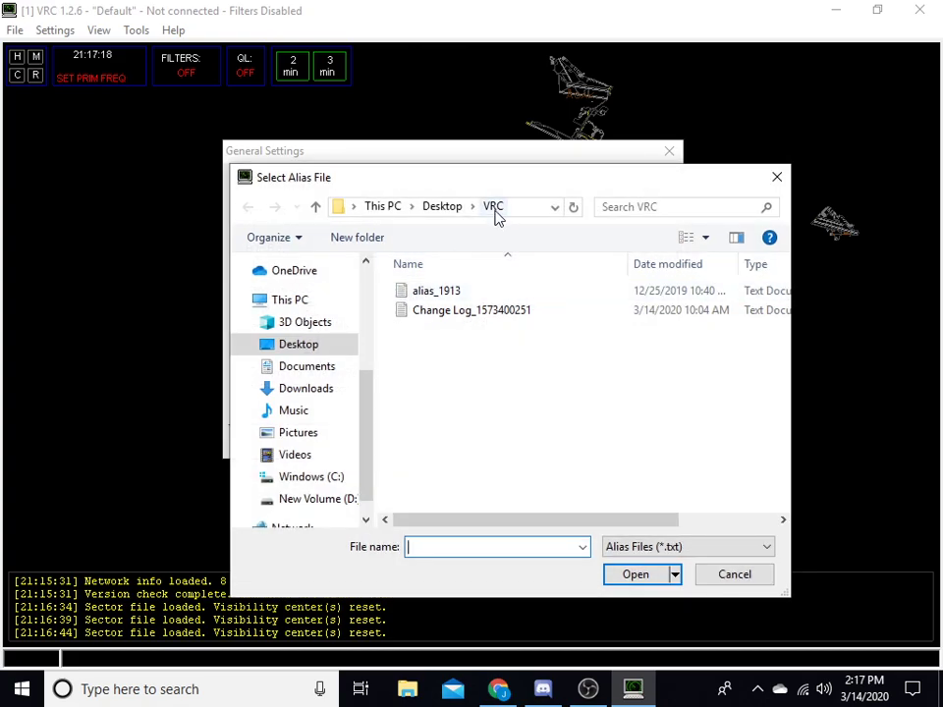
click(312, 346)
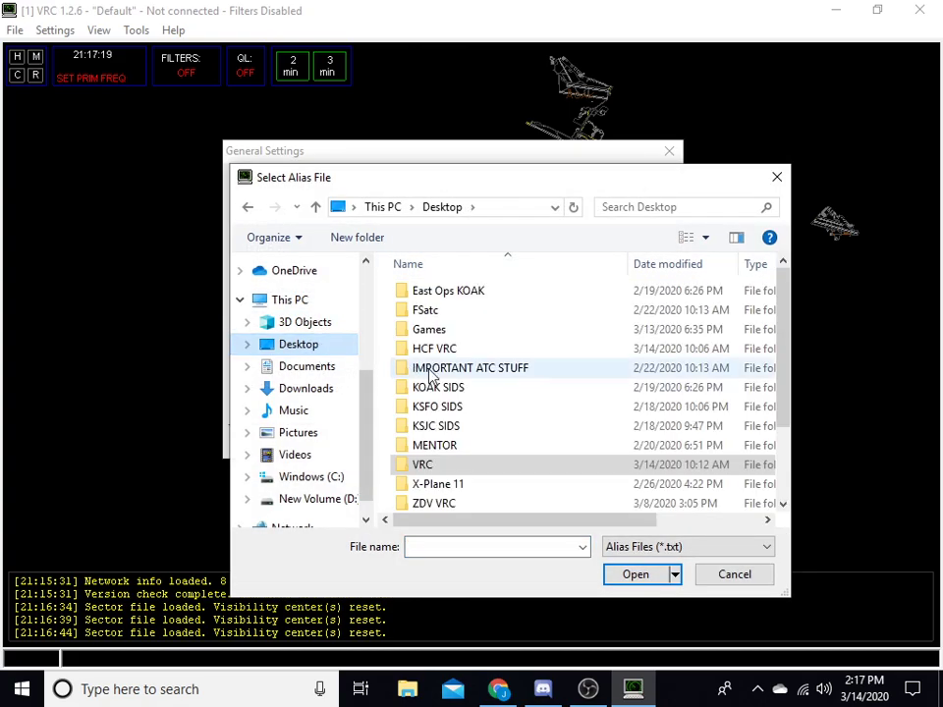
double_click(452, 466)
double_click(455, 293)
click(416, 267)
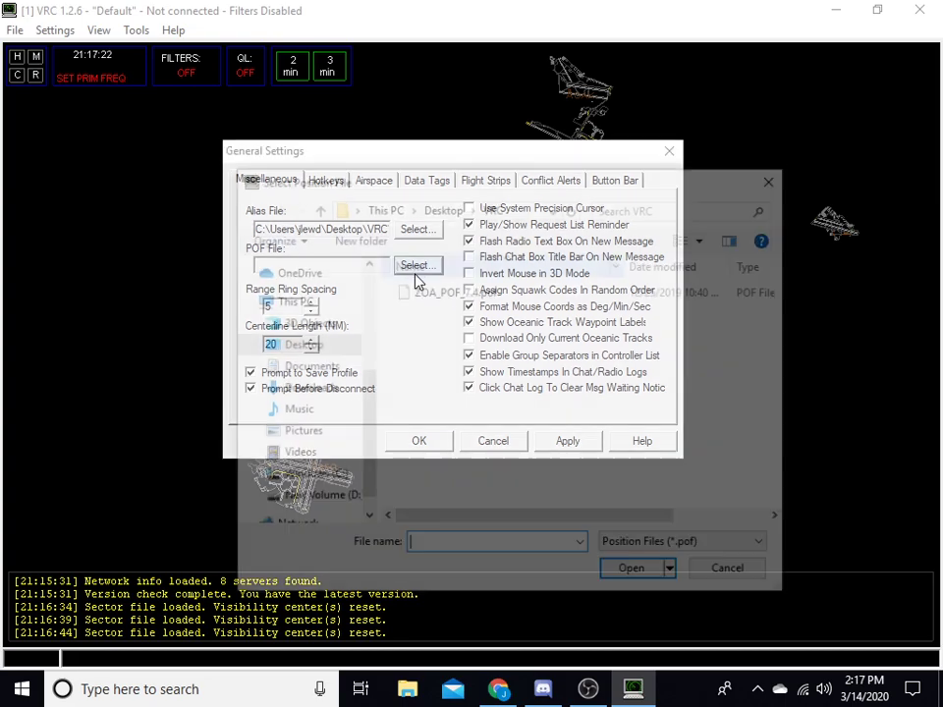
double_click(435, 297)
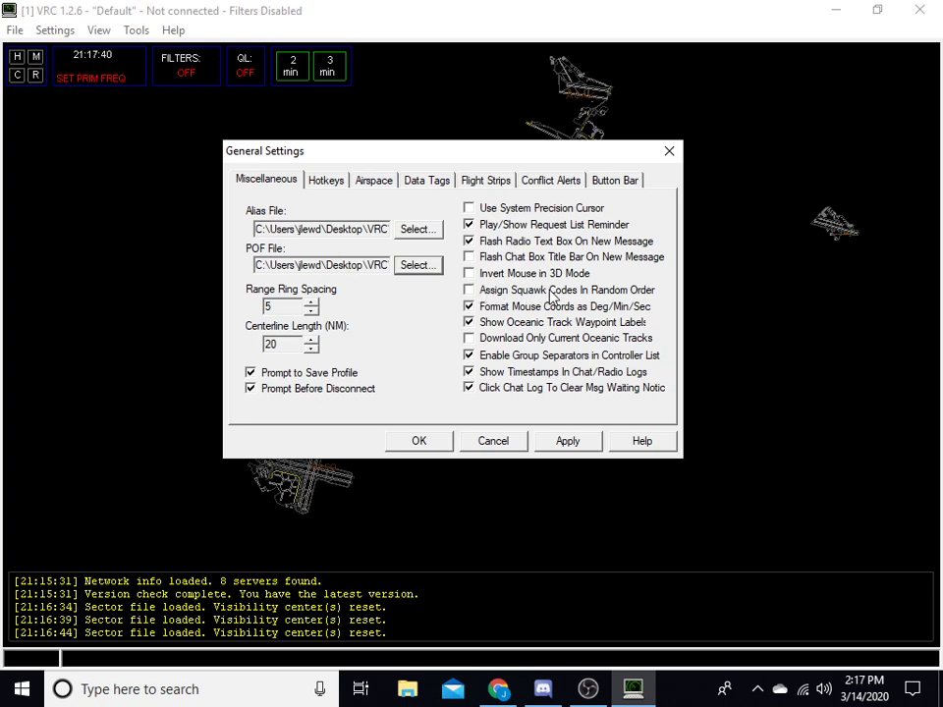
Step: Enable assigning squawk codes in random order and turn off the oceanic track waypoint labels
click(469, 290)
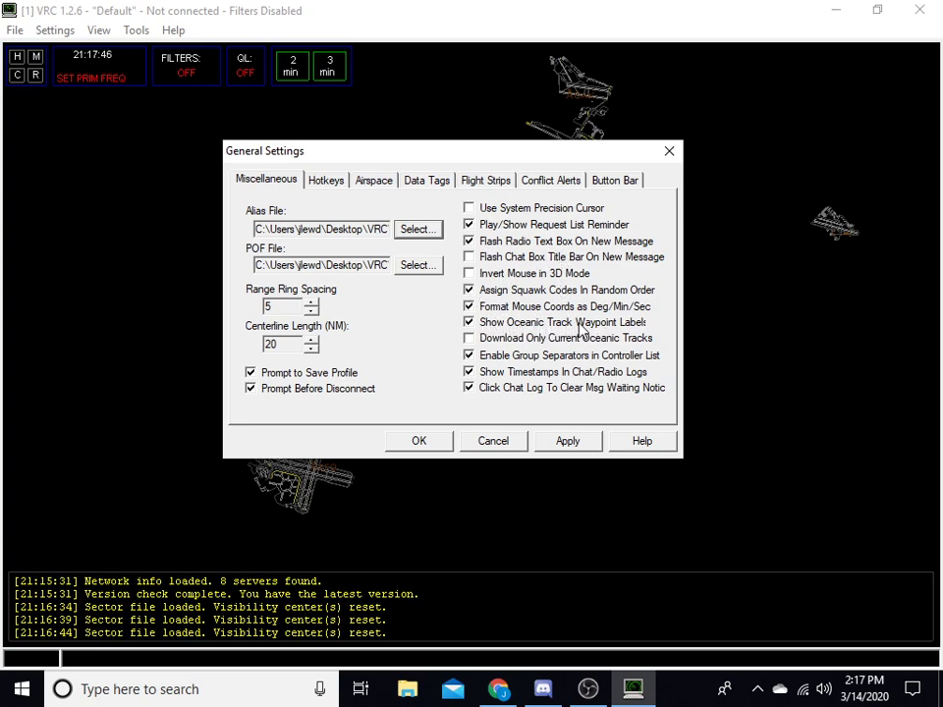
click(468, 323)
Step: Assign the aircraft select and push-to-talk hotkeys in the general settings
click(327, 181)
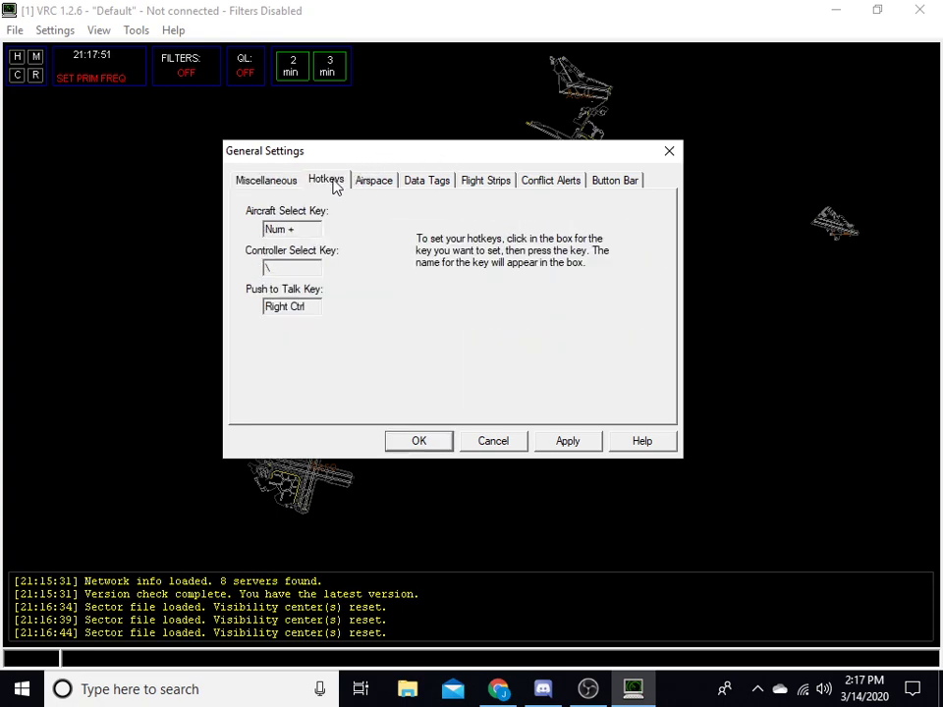
click(306, 229)
key(Tab)
key(shift)
click(312, 306)
Step: Set the target visibility range to 25 NM and enter KOAK for both the arrival and departure fields
click(372, 181)
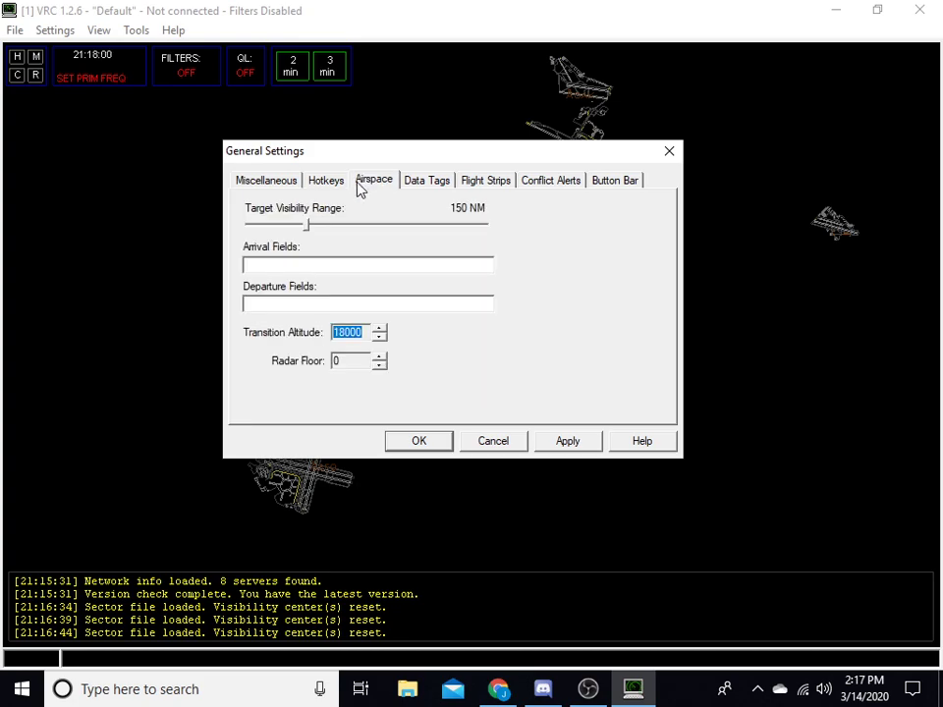
click(328, 182)
click(370, 182)
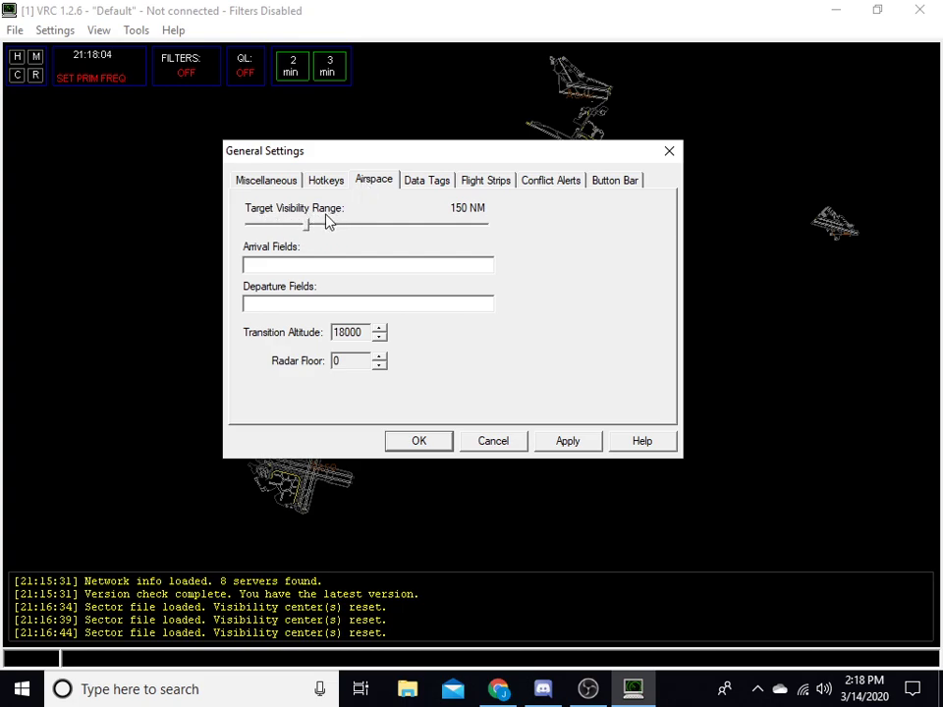
drag(307, 227, 254, 227)
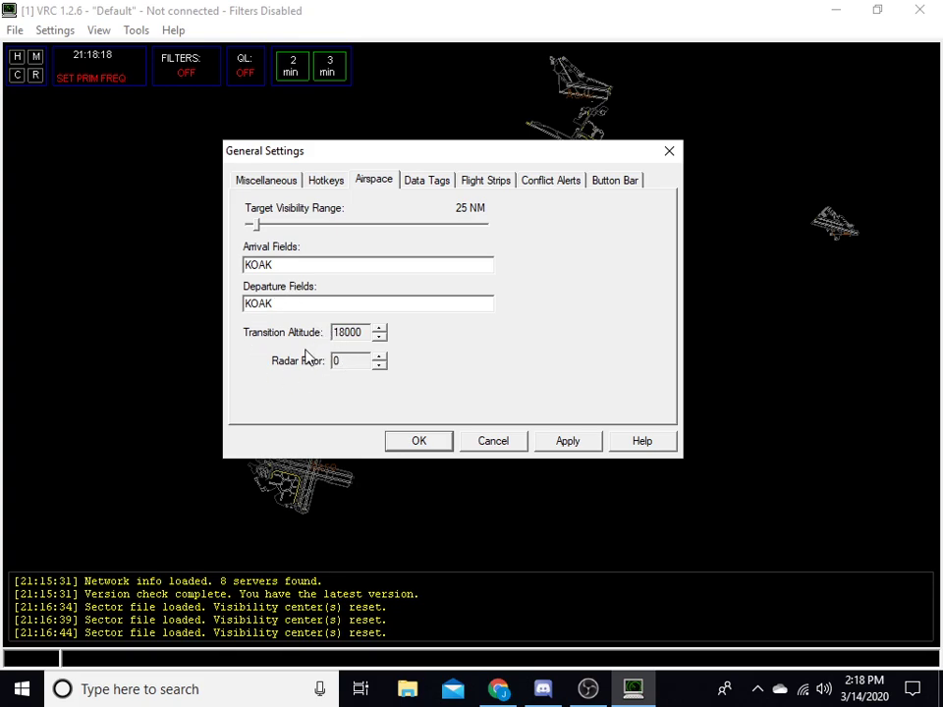
Step: Look over the data tag settings and enable the two-column flight strip bay
click(435, 183)
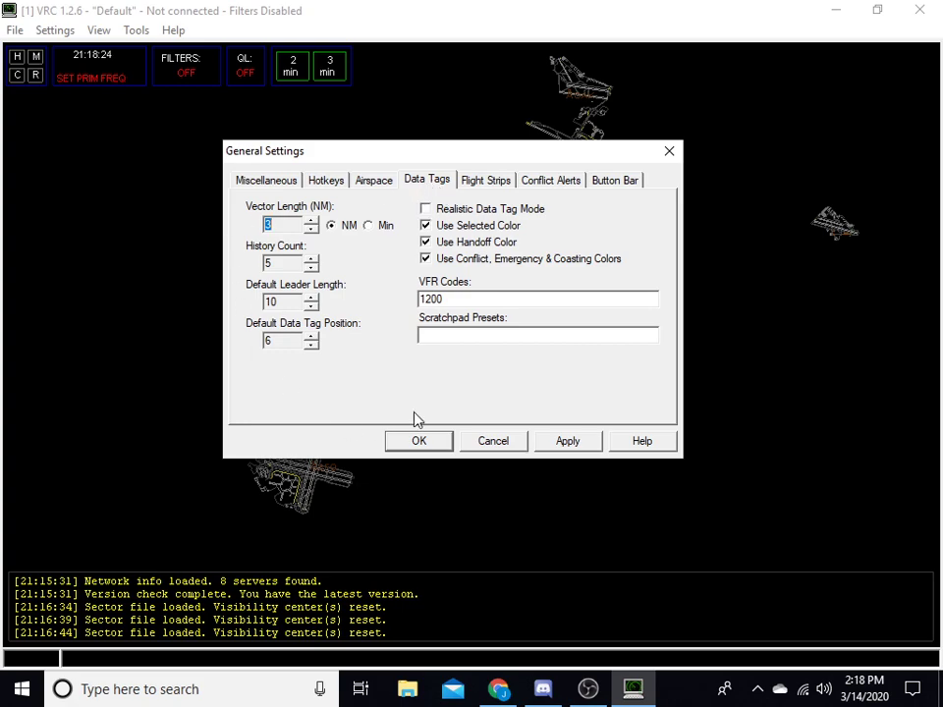
click(489, 182)
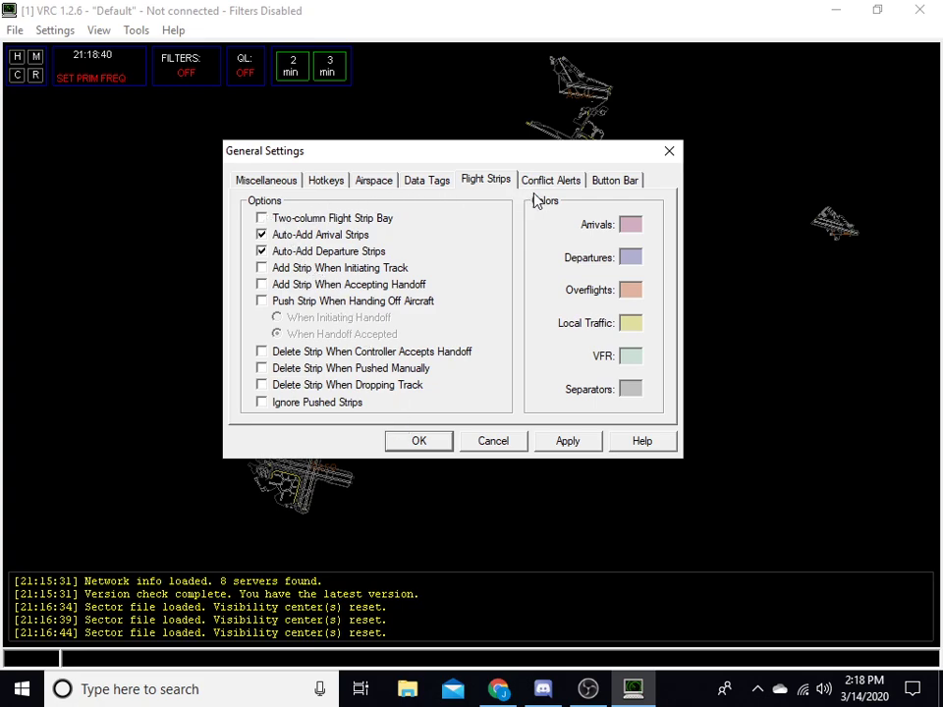
click(323, 218)
Step: Review the conflict alert and button bar options, and apply and close the general settings
click(543, 183)
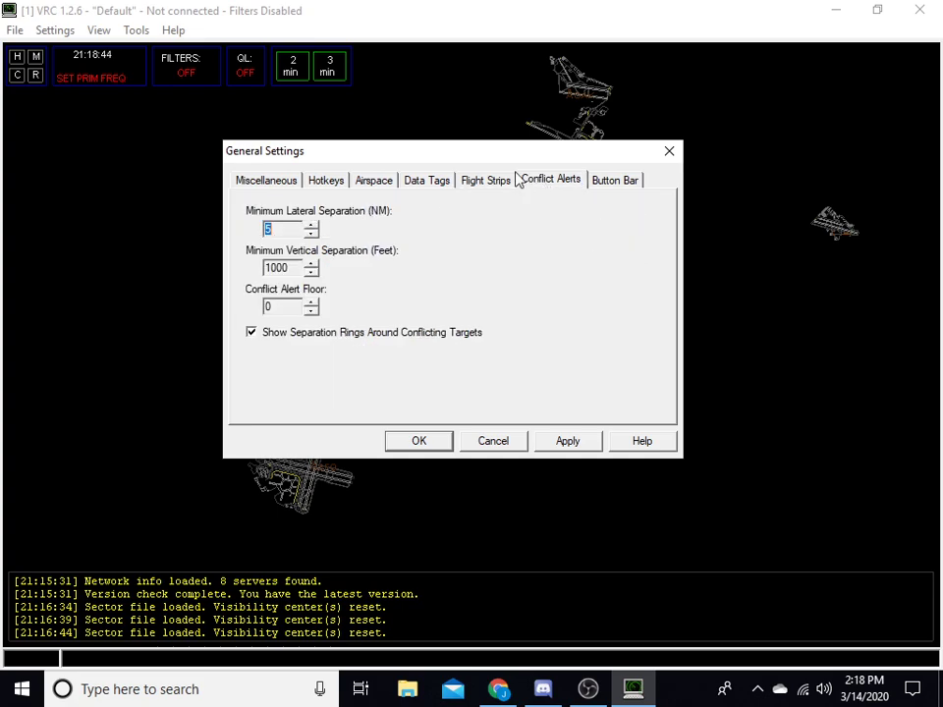
click(633, 182)
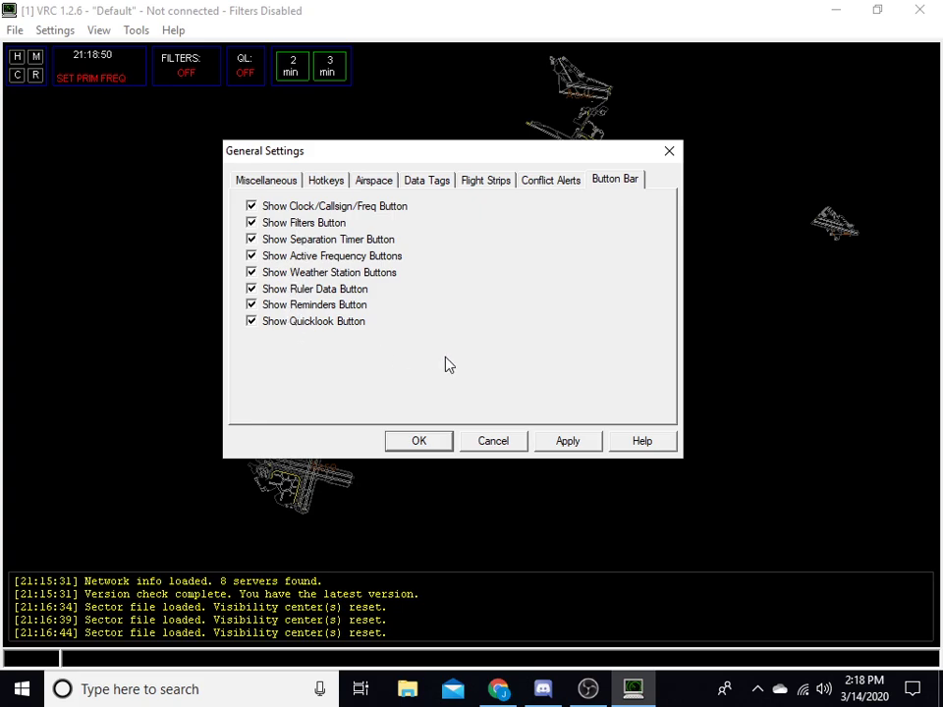
click(569, 442)
click(423, 442)
Step: Change the radar mode to Ground
drag(413, 259, 403, 268)
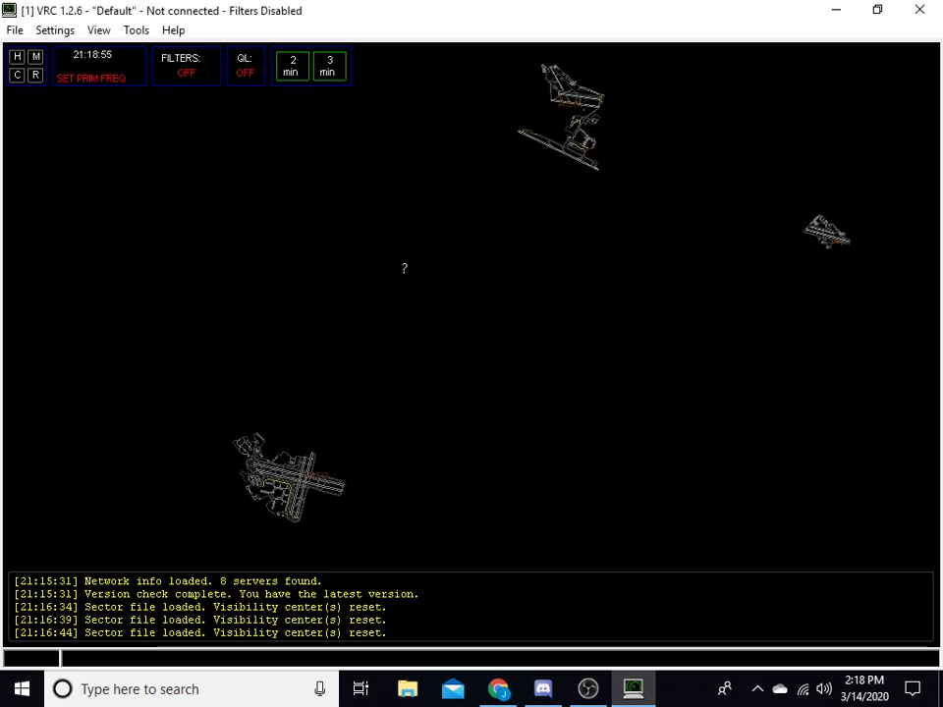
click(55, 30)
mouse_move(65, 59)
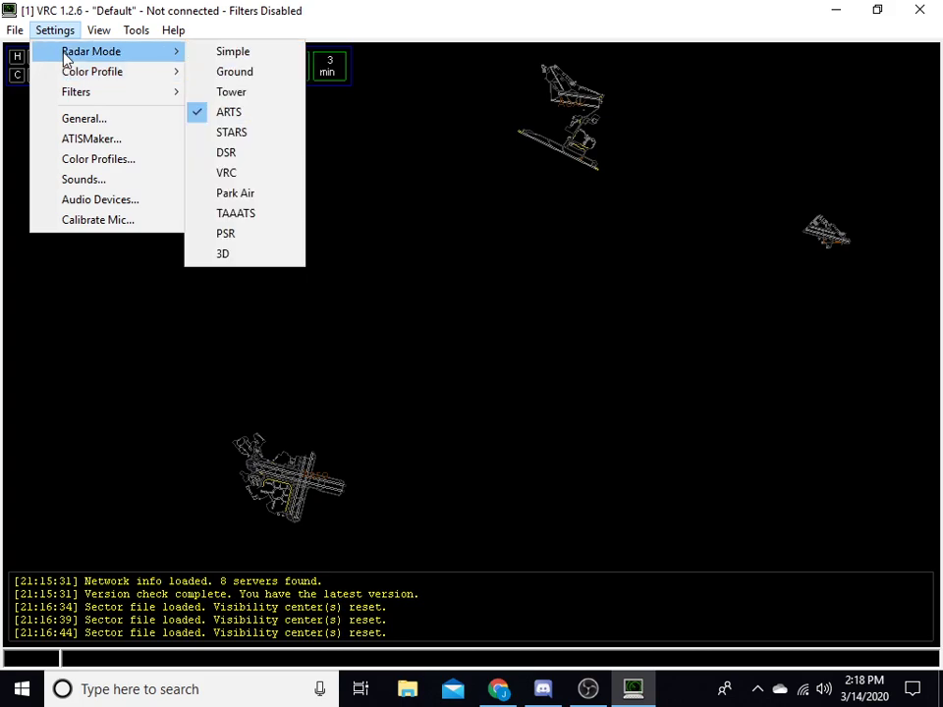
click(228, 71)
drag(315, 119, 293, 133)
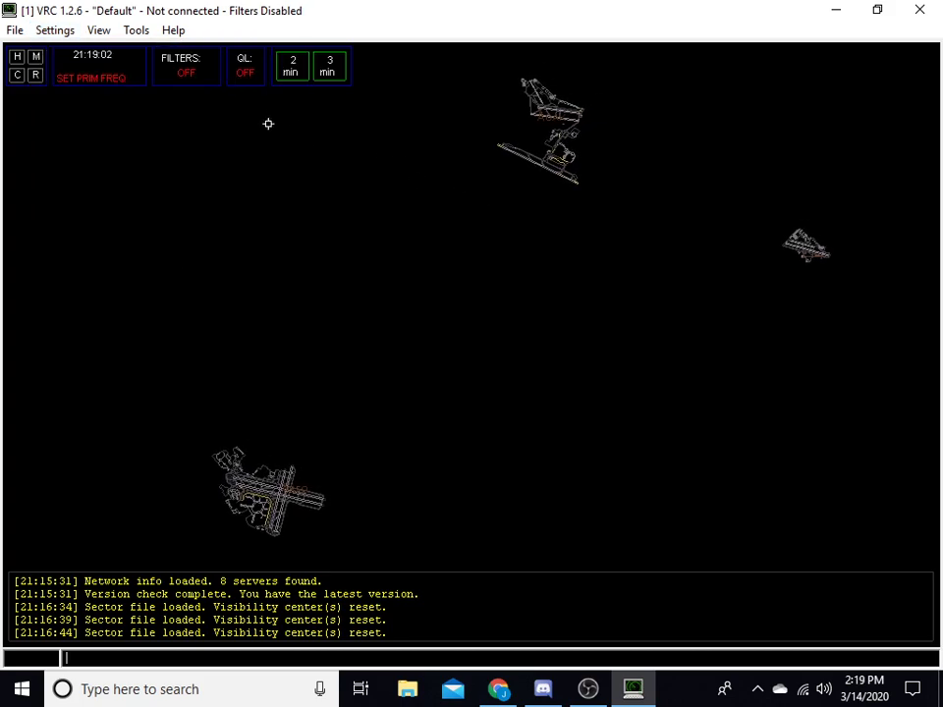
Step: Preview the Controlling Profile and Park Air color profiles on the radar display
click(55, 29)
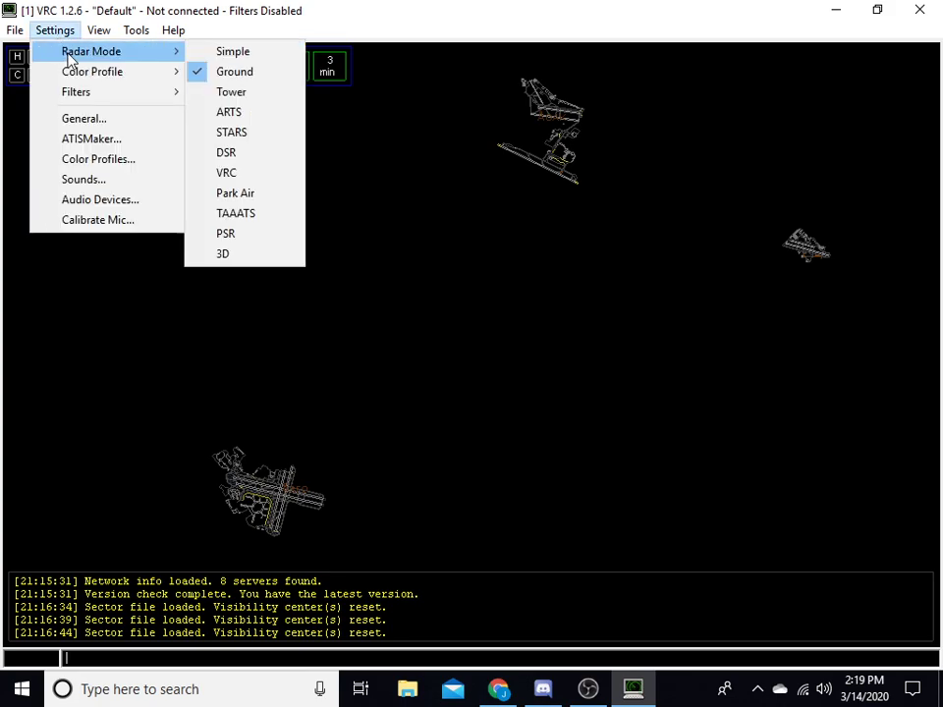
mouse_move(69, 74)
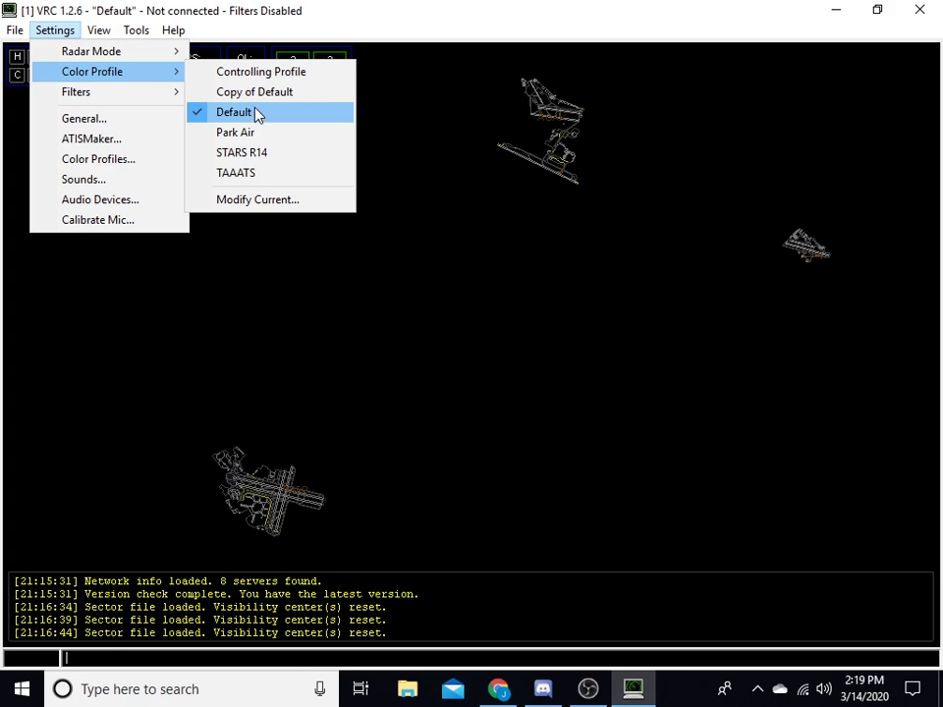
click(262, 74)
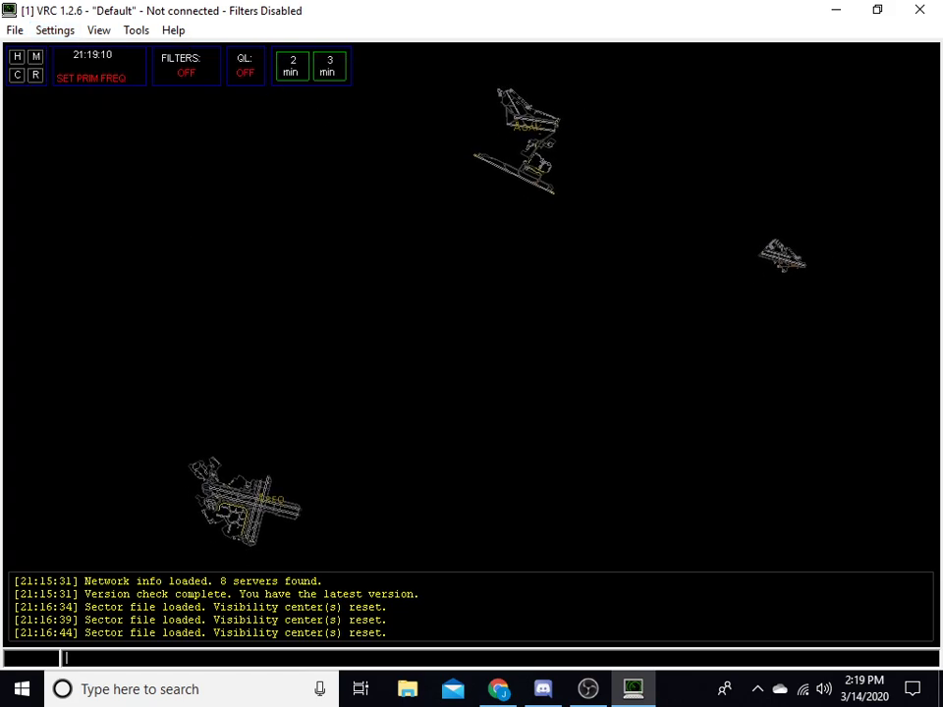
drag(289, 145, 296, 135)
click(57, 32)
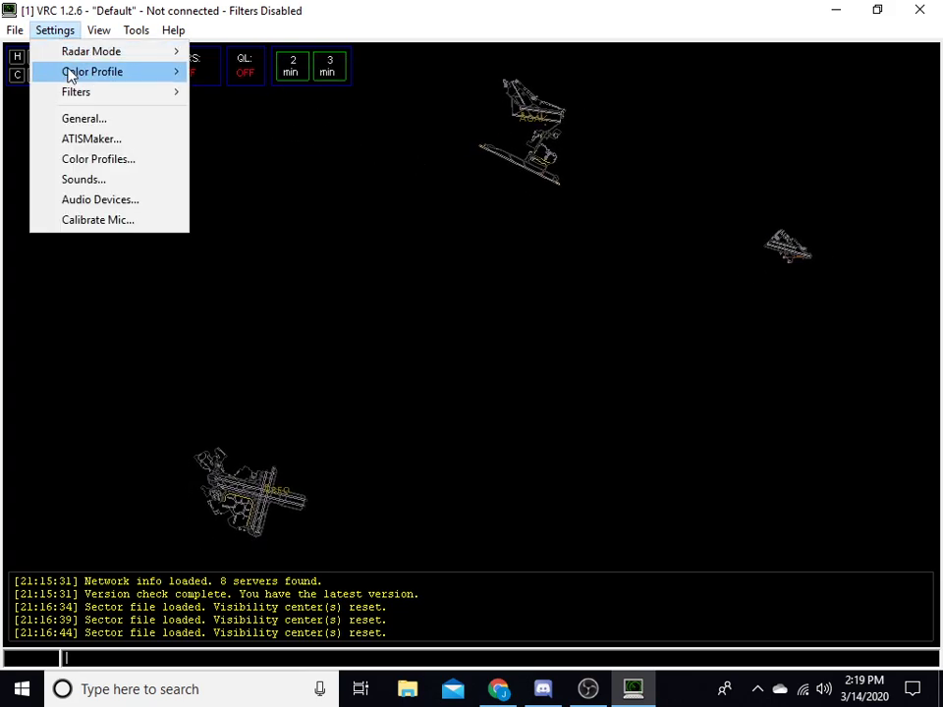
mouse_move(102, 75)
click(273, 116)
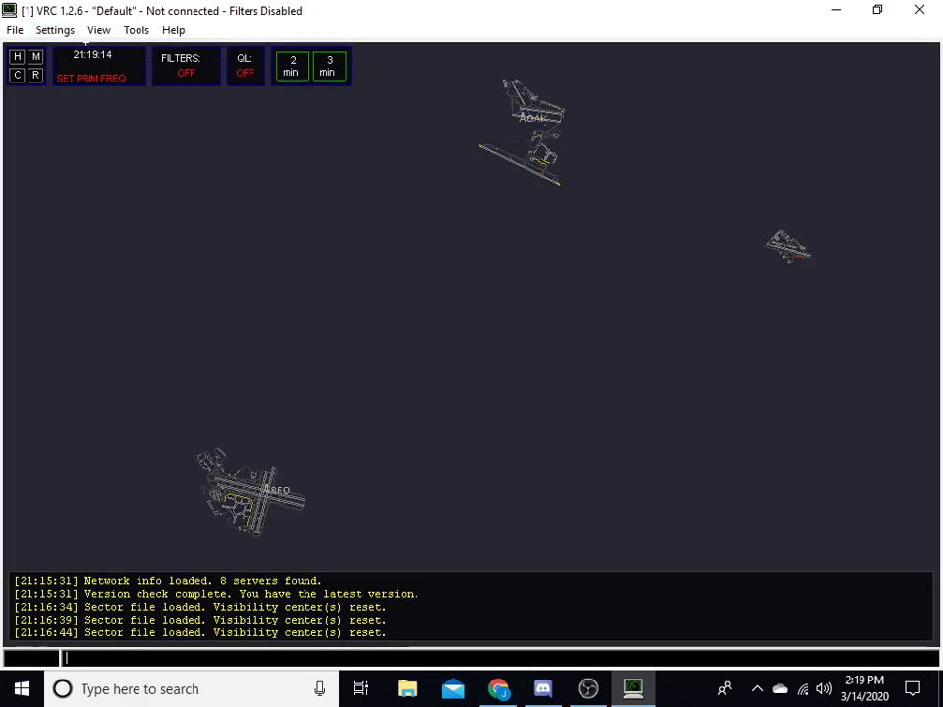
Step: Preview the STARS R14 and TAAATS color profiles, and switch back to the Default profile
click(55, 30)
mouse_move(73, 75)
click(235, 149)
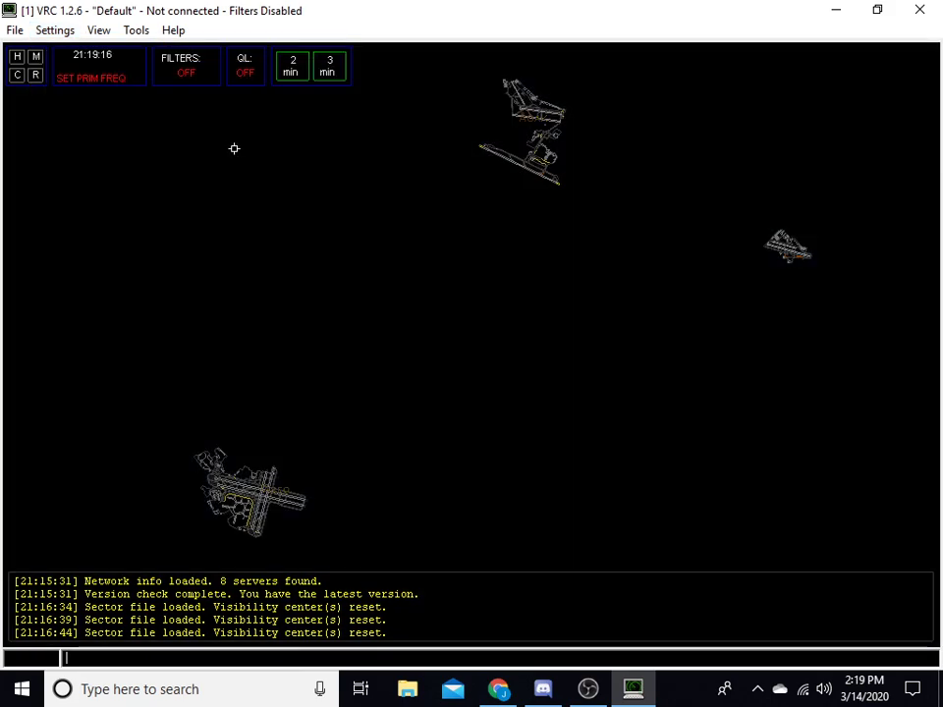
click(55, 31)
click(270, 173)
click(55, 30)
mouse_move(98, 74)
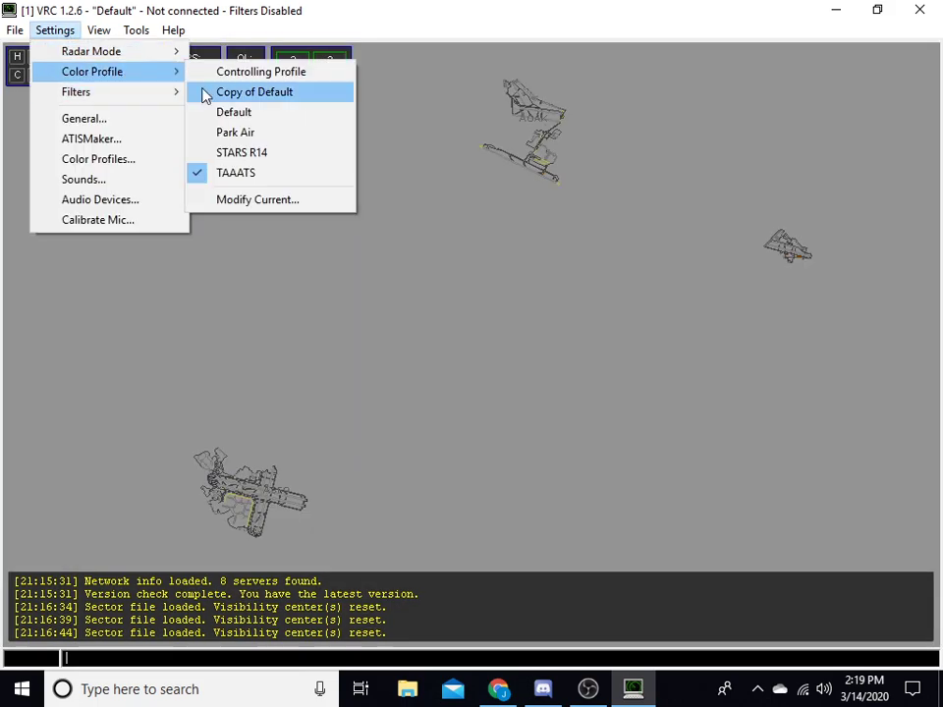
click(234, 113)
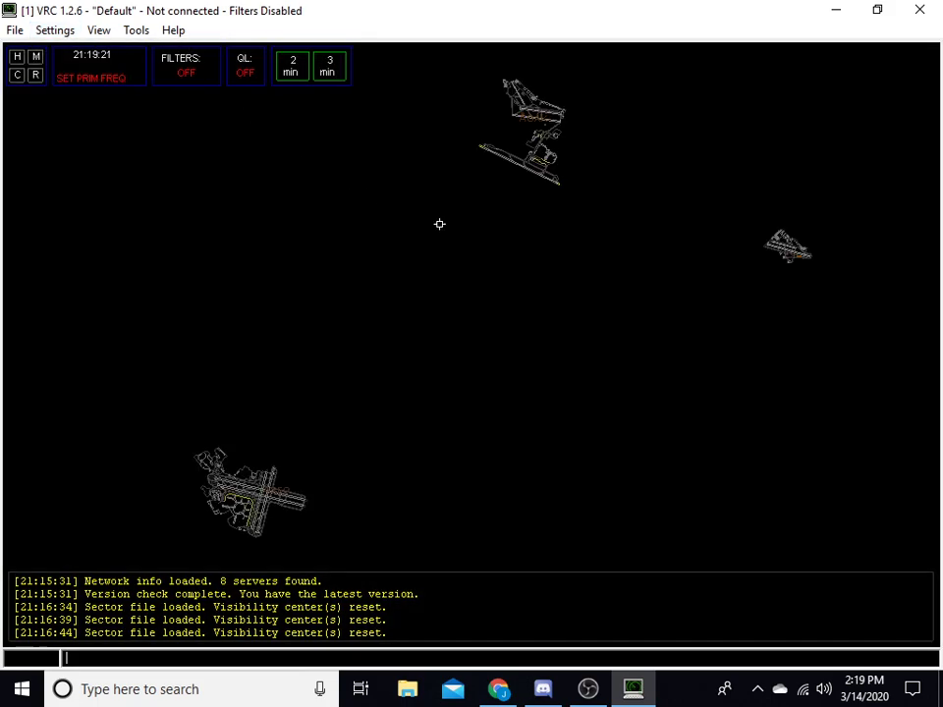
Step: Assign the Wave Corsair headset microphone as input and the Wave Corsair headset earphone as both headset and speaker output, and apply the audio settings
click(56, 32)
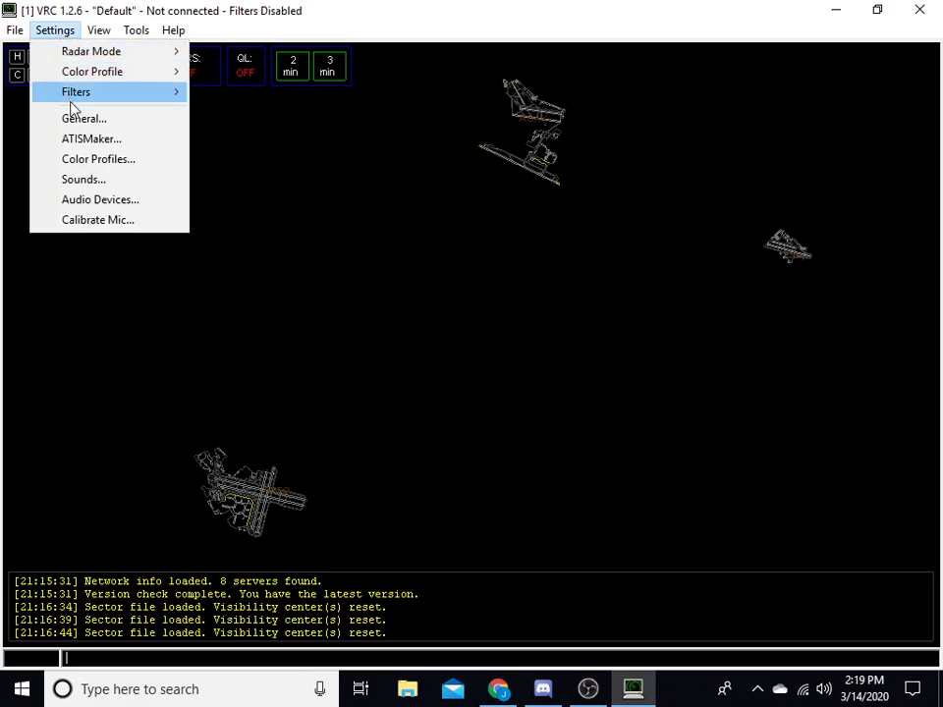
click(92, 200)
click(416, 222)
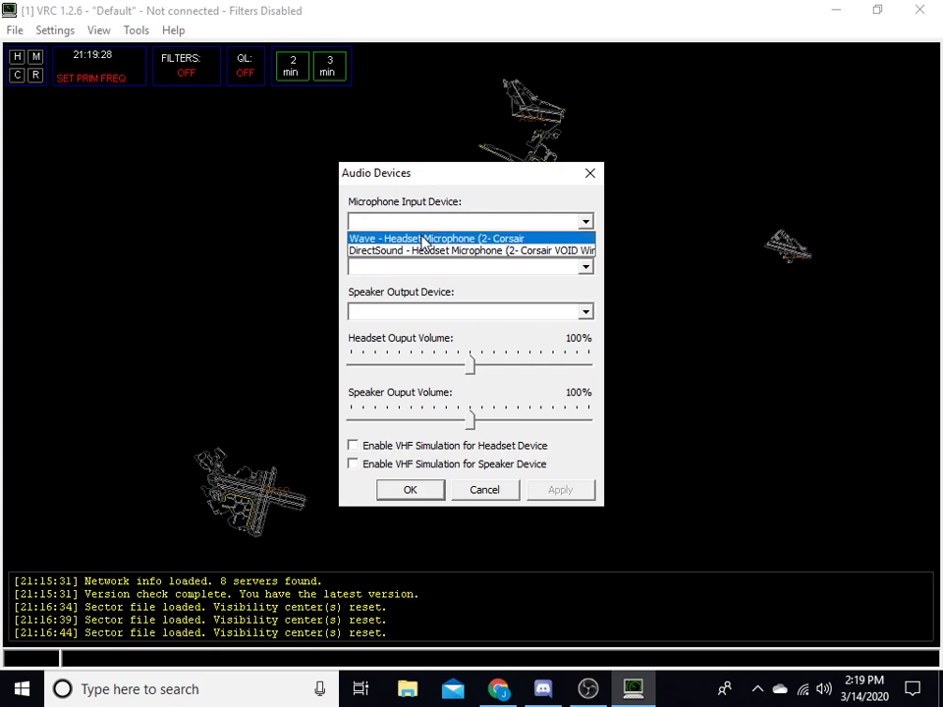
click(423, 239)
click(426, 266)
click(423, 284)
click(416, 312)
click(416, 328)
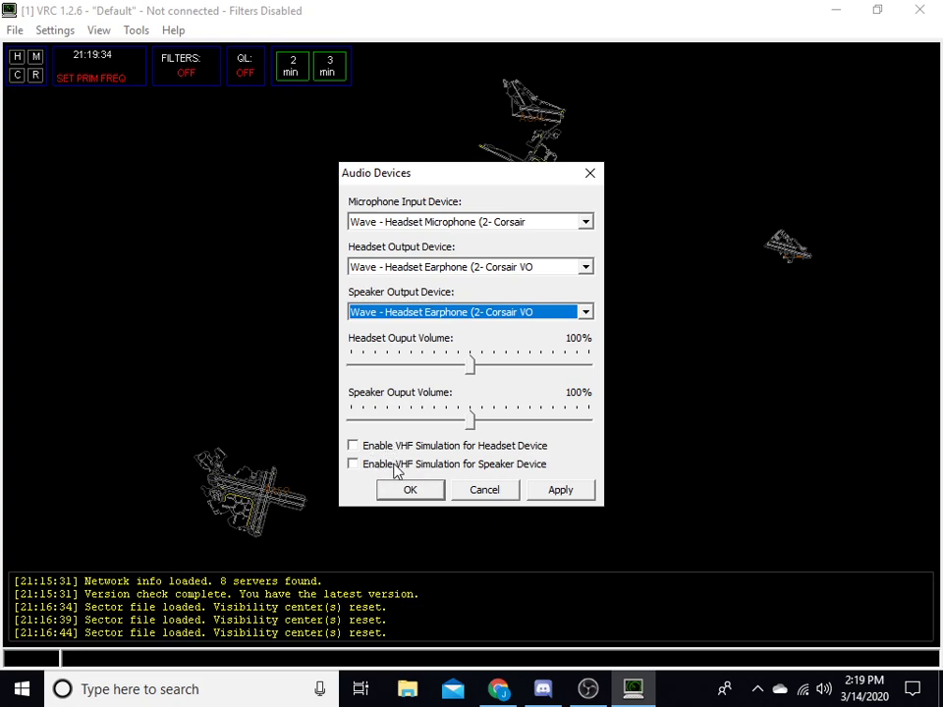
click(562, 493)
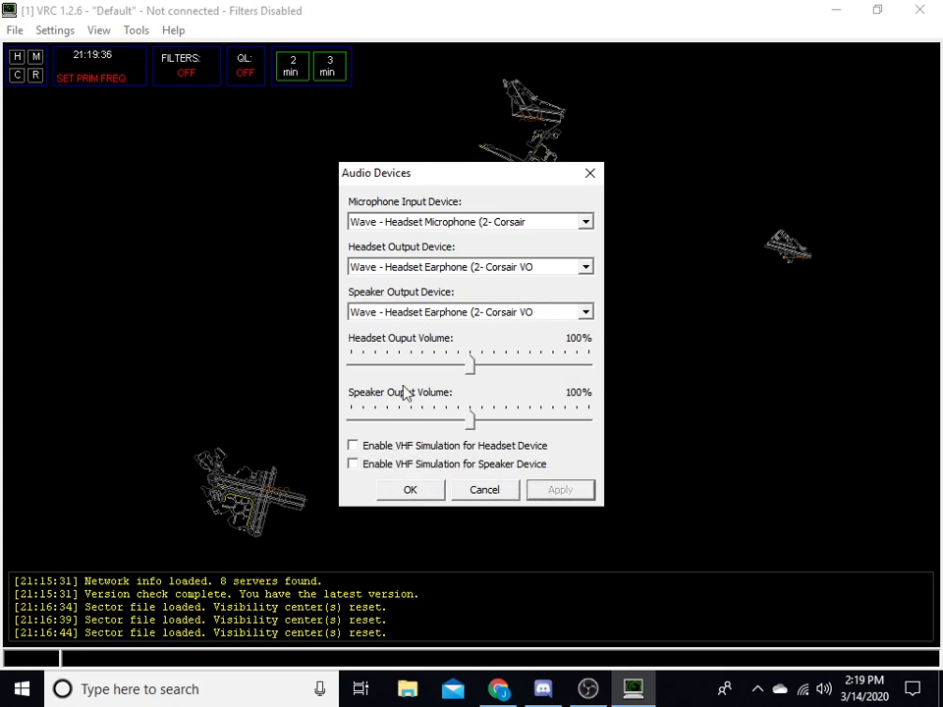
click(409, 489)
Step: Look over the sound settings and locate the microphone calibration option without changing anything
click(55, 31)
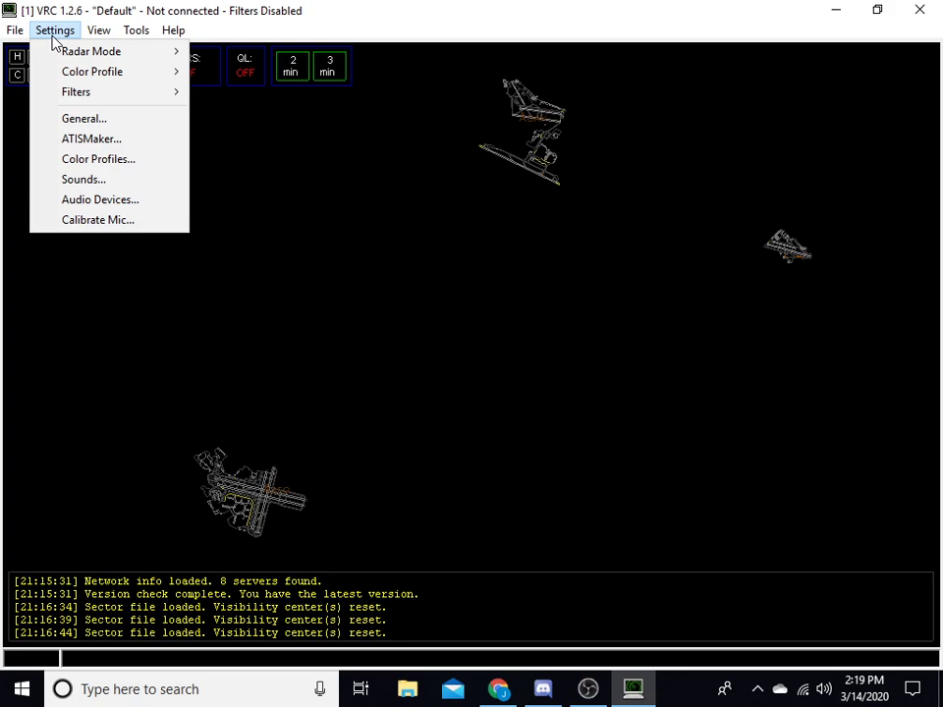
click(67, 180)
click(617, 288)
click(62, 30)
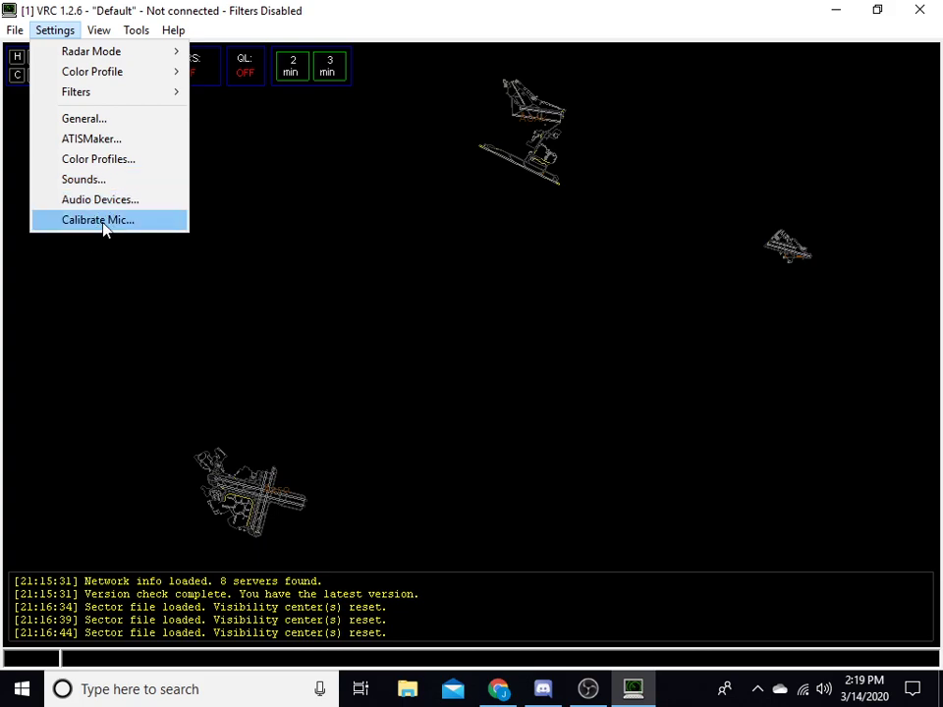
click(290, 237)
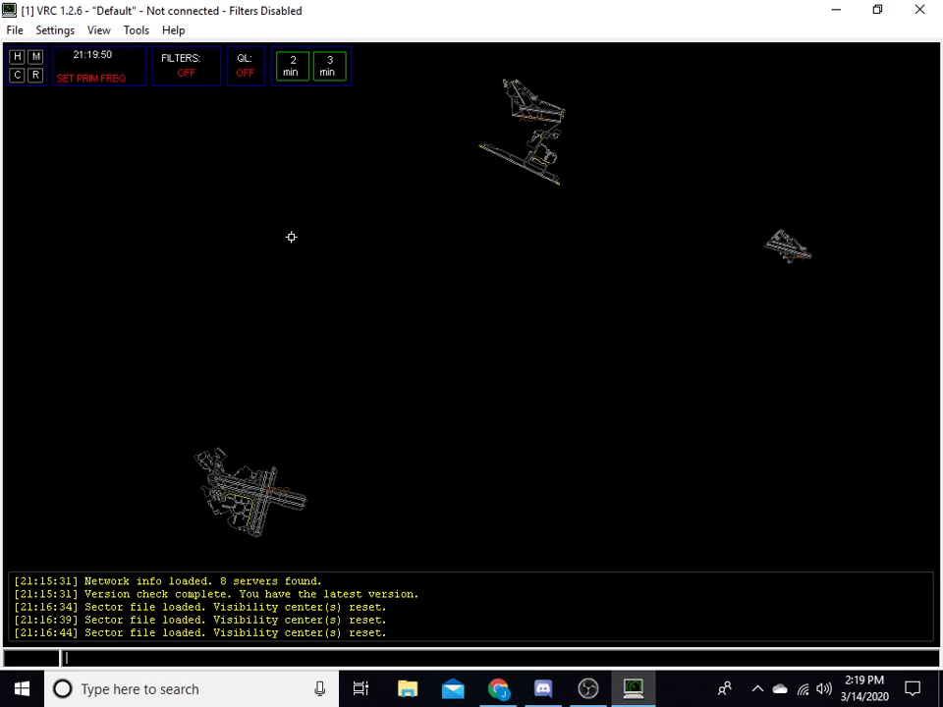
Step: Hide the airport labels, fix labels, VORs, VOR labels and NDB labels on the radar display
click(99, 30)
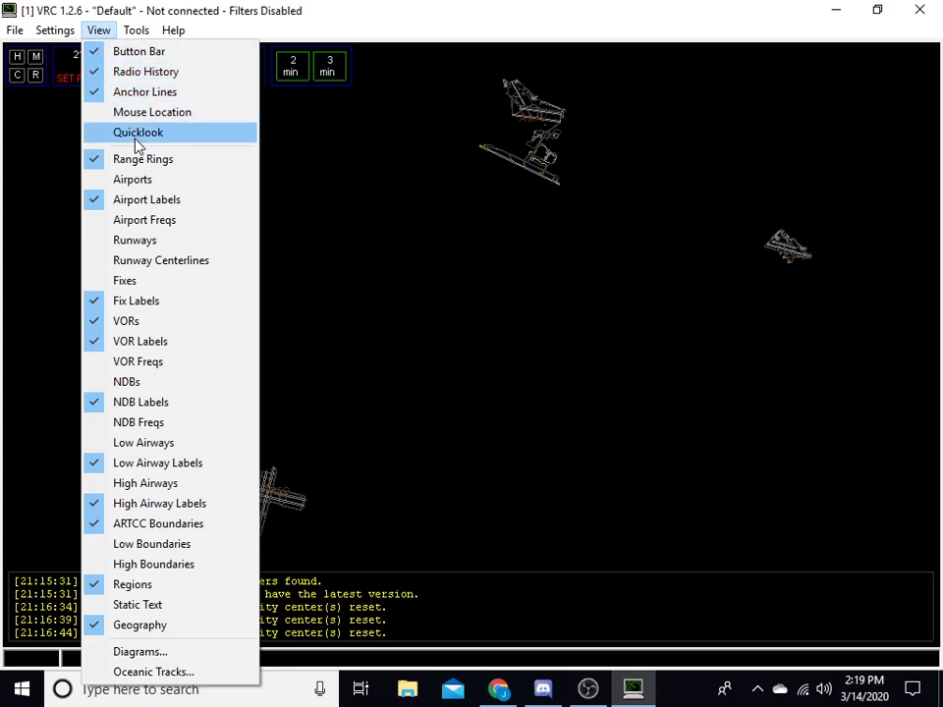
click(146, 200)
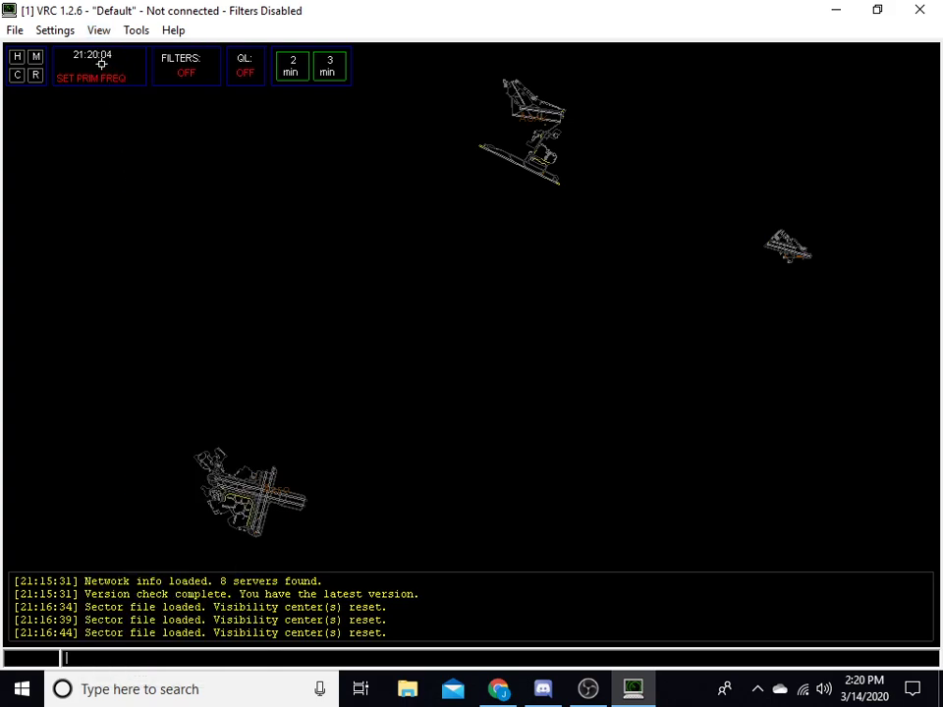
click(97, 30)
click(136, 301)
click(98, 31)
click(132, 330)
click(99, 30)
click(132, 340)
click(99, 32)
click(129, 411)
Step: Hide the low airway labels and high airway labels on the radar display
click(102, 34)
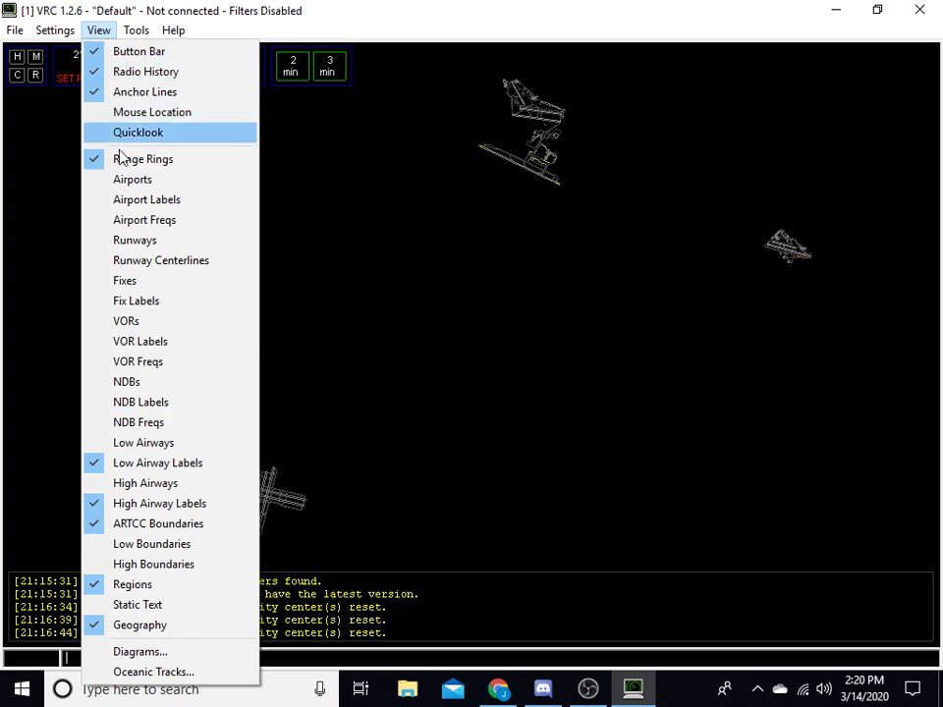
click(143, 463)
click(98, 30)
click(147, 501)
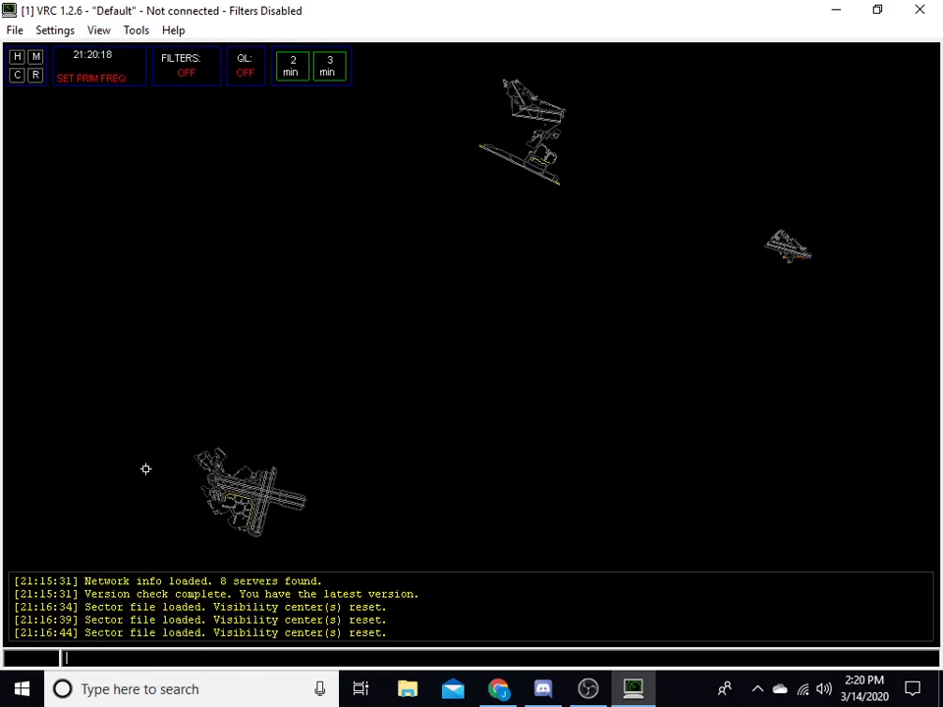
Step: Show the static text and inspect the taxiway and runway labels at San Francisco airport
click(98, 31)
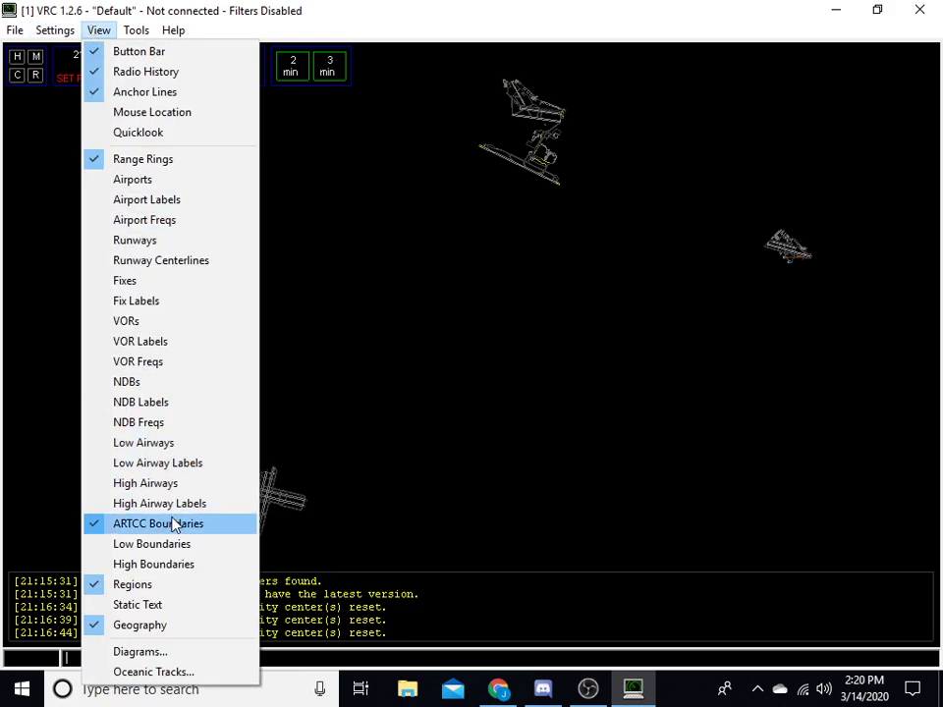
click(141, 607)
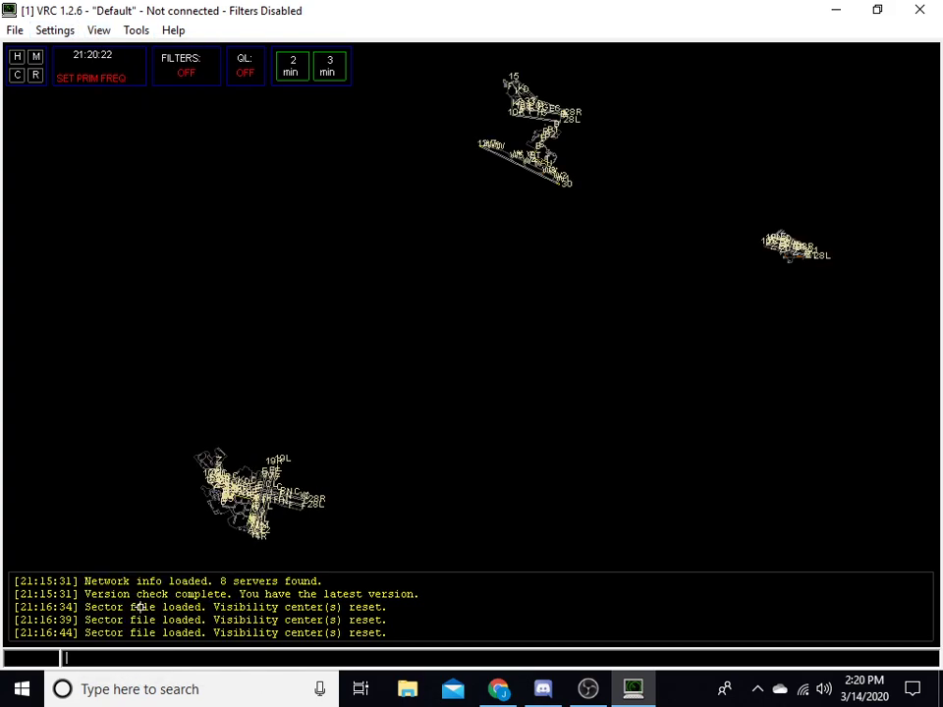
drag(260, 496, 338, 357)
scroll(339, 357, up, 3)
scroll(369, 374, up, 3)
drag(266, 389, 451, 379)
scroll(451, 379, up, 2)
scroll(361, 364, up, 2)
drag(361, 365, 466, 350)
Step: Show the runways on the radar display
click(60, 35)
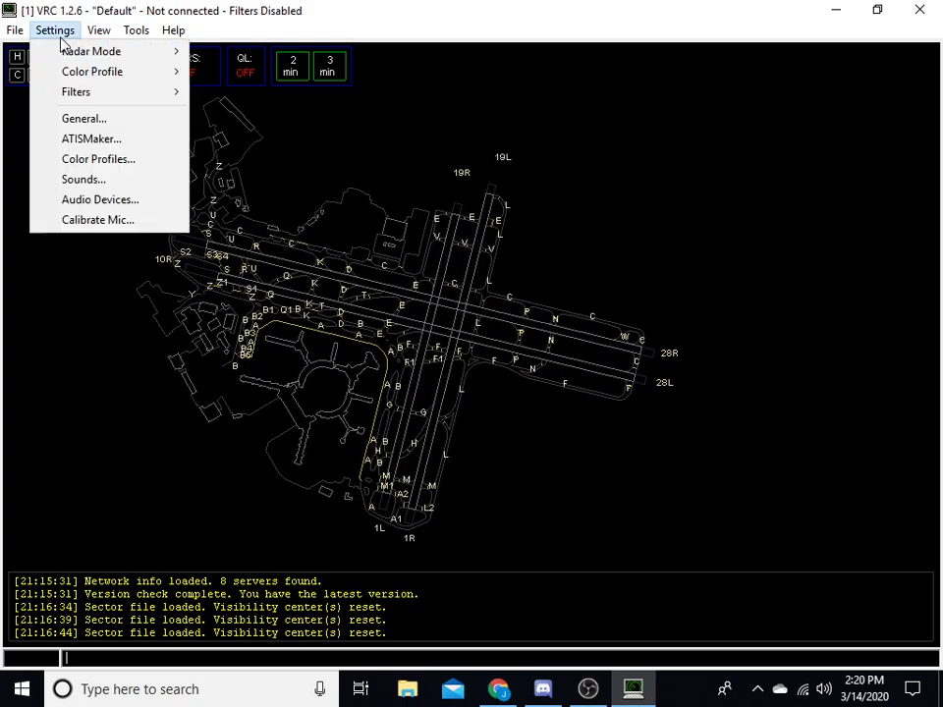
mouse_move(107, 33)
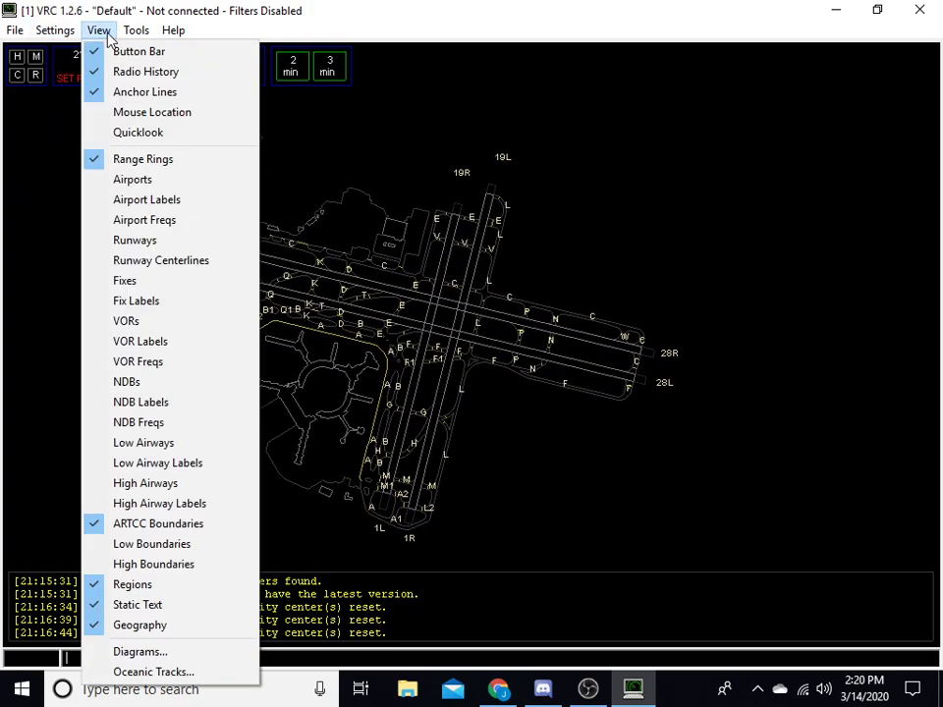
click(137, 239)
Step: Show the runway centerlines to preview them around the airport, and hide them again
click(98, 31)
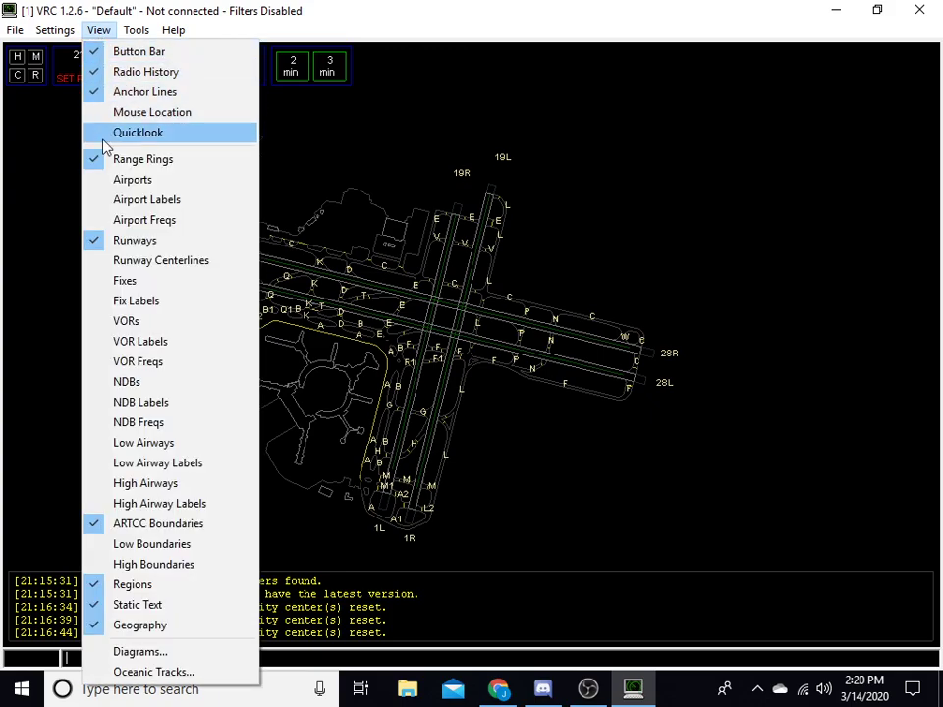
click(110, 260)
drag(228, 261, 207, 269)
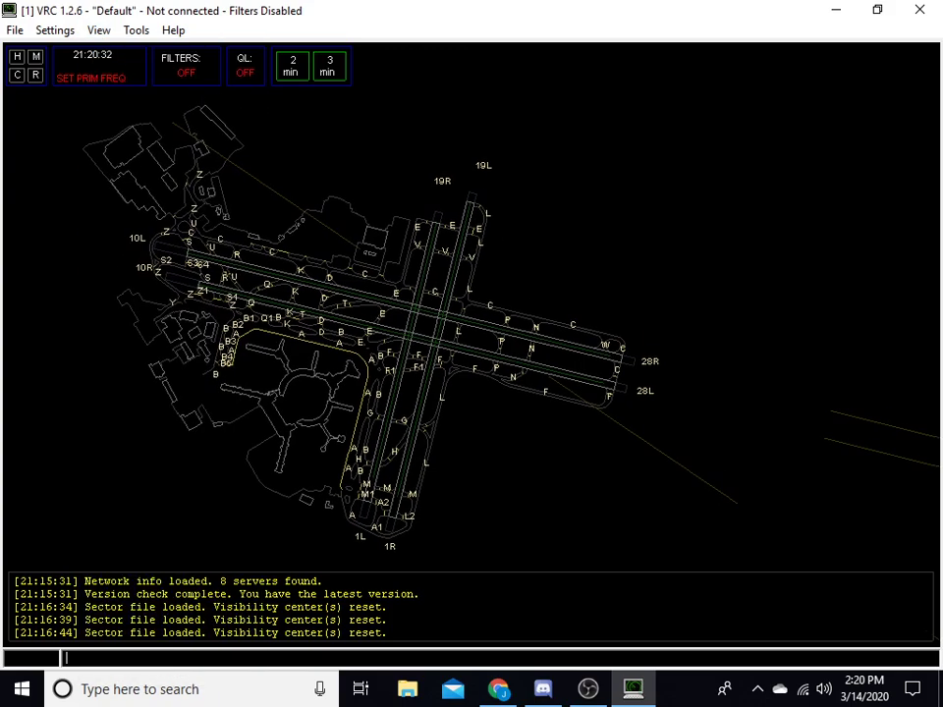
click(99, 31)
click(110, 260)
Step: Enable the ZOA Geography and ZOA Pacific Coastline maps in the SID diagrams list
click(99, 31)
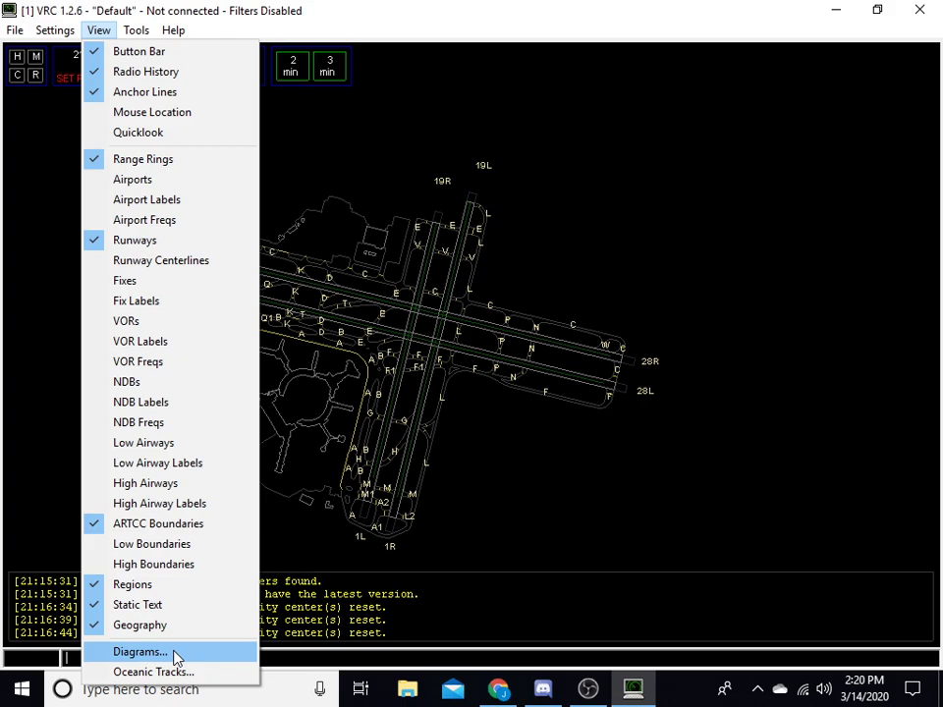
click(142, 652)
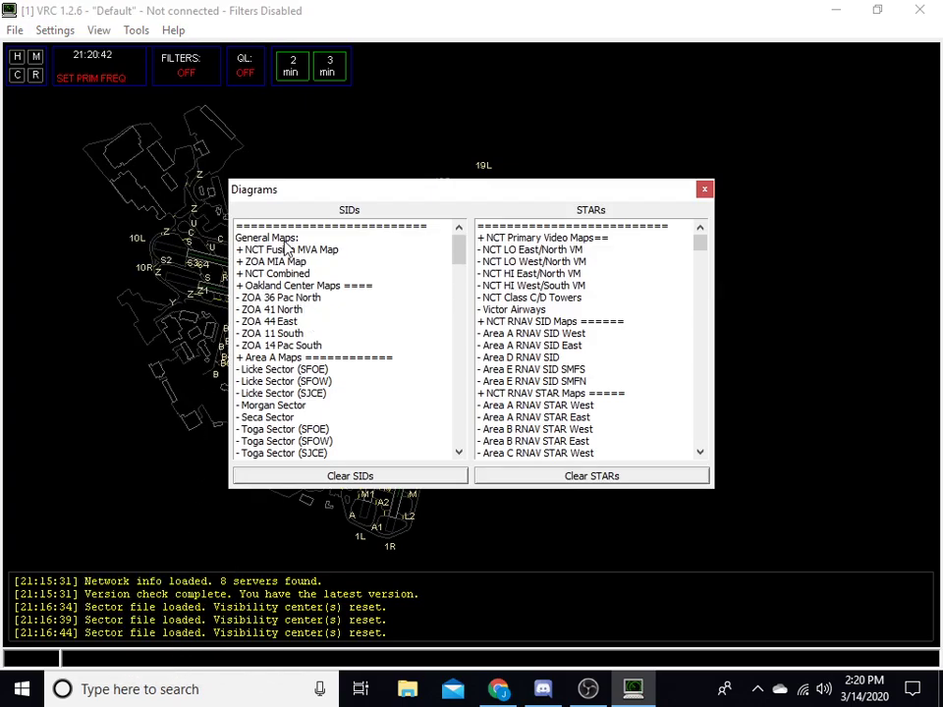
scroll(307, 330, down, 2)
scroll(307, 329, down, 10)
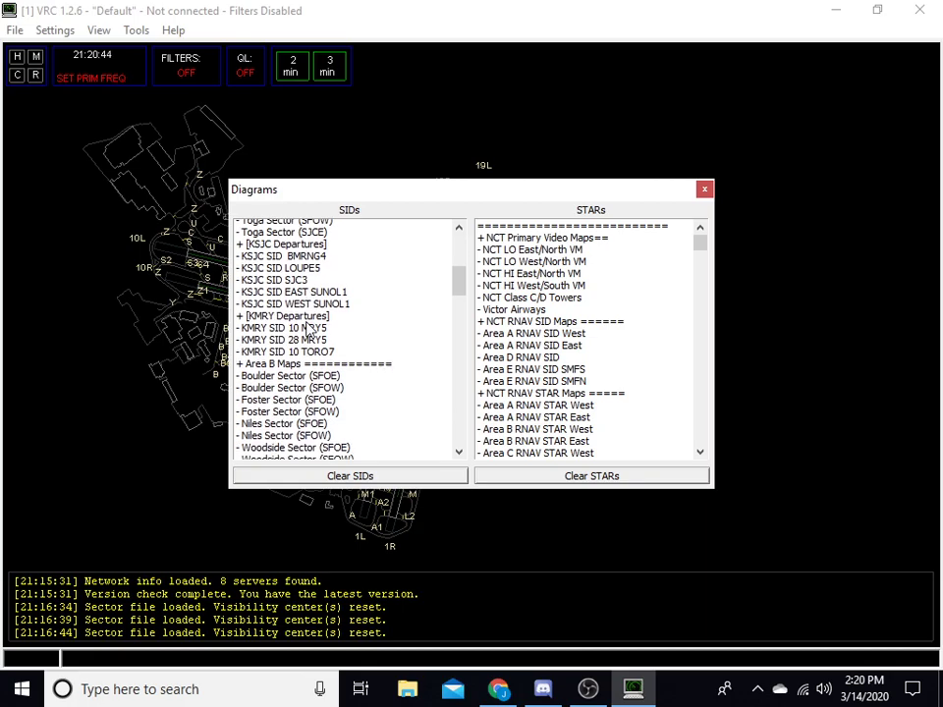
scroll(306, 329, down, 13)
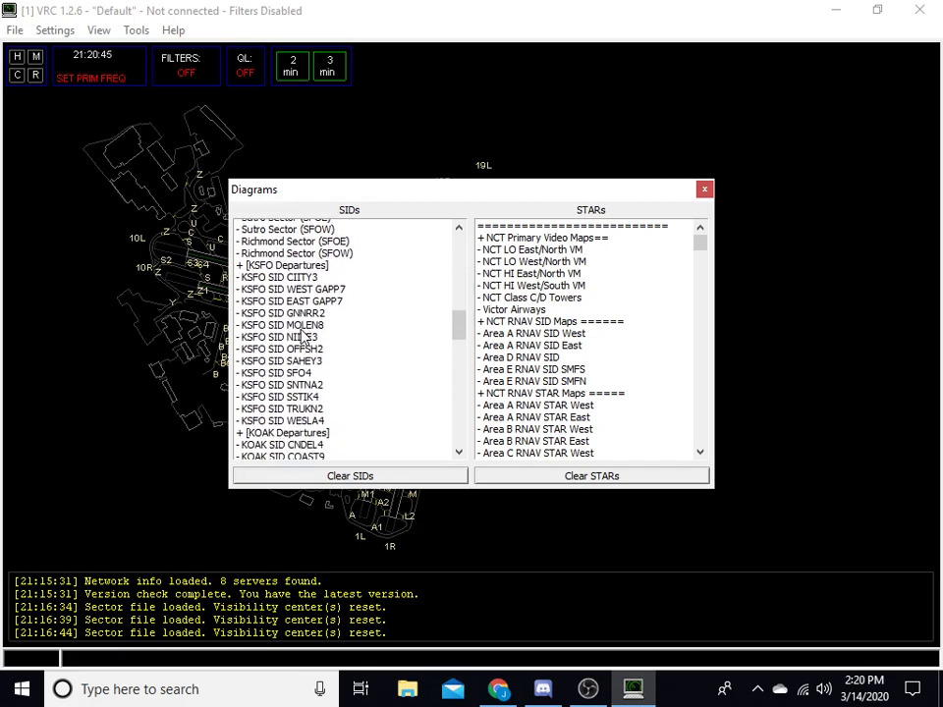
scroll(310, 336, down, 15)
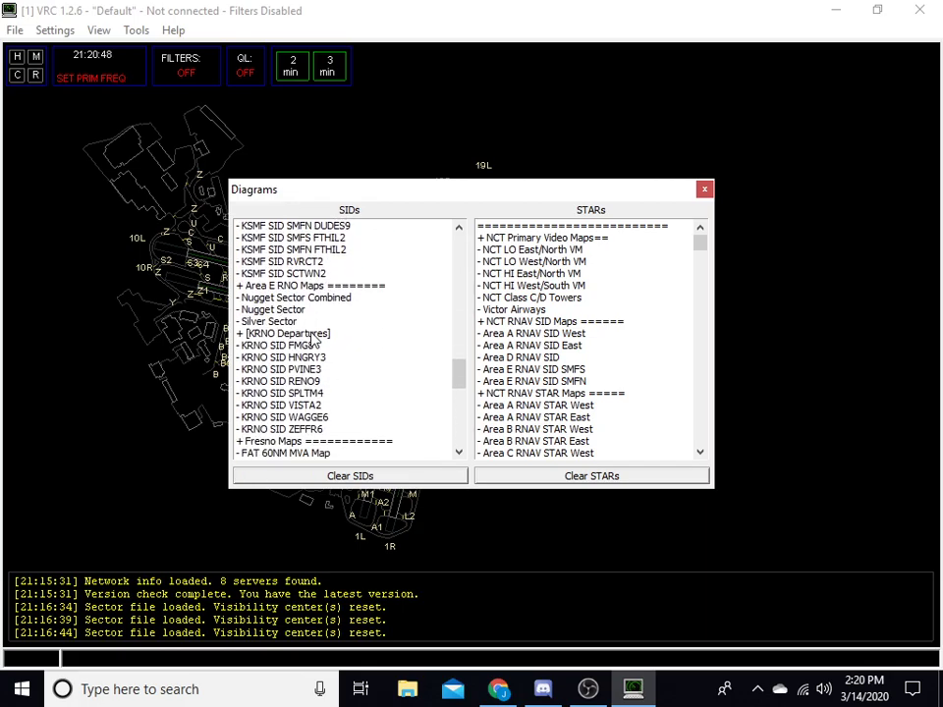
scroll(307, 340, down, 1)
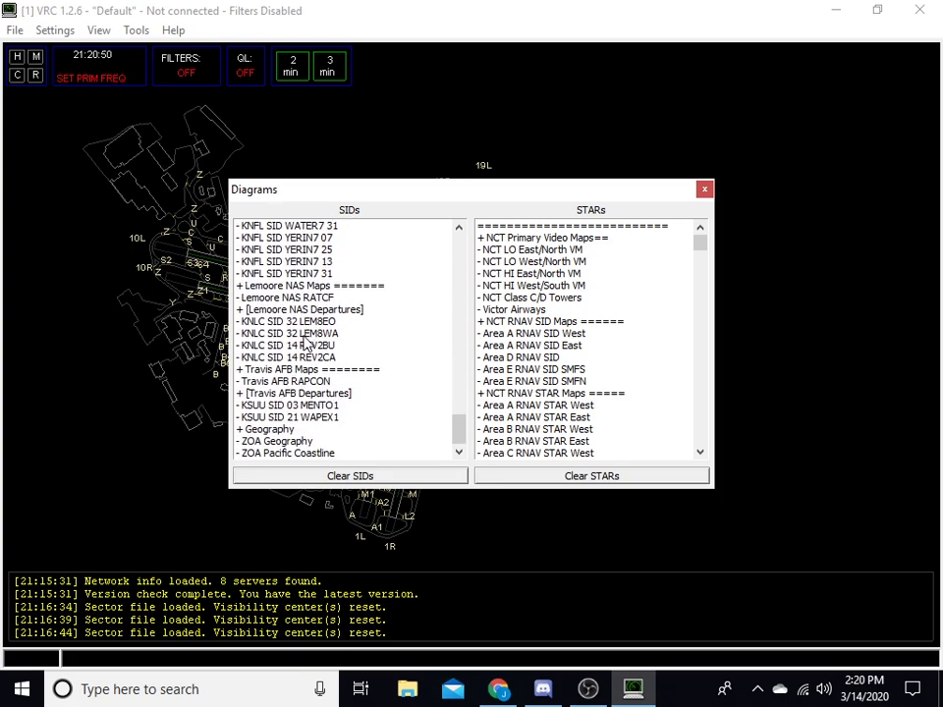
click(285, 444)
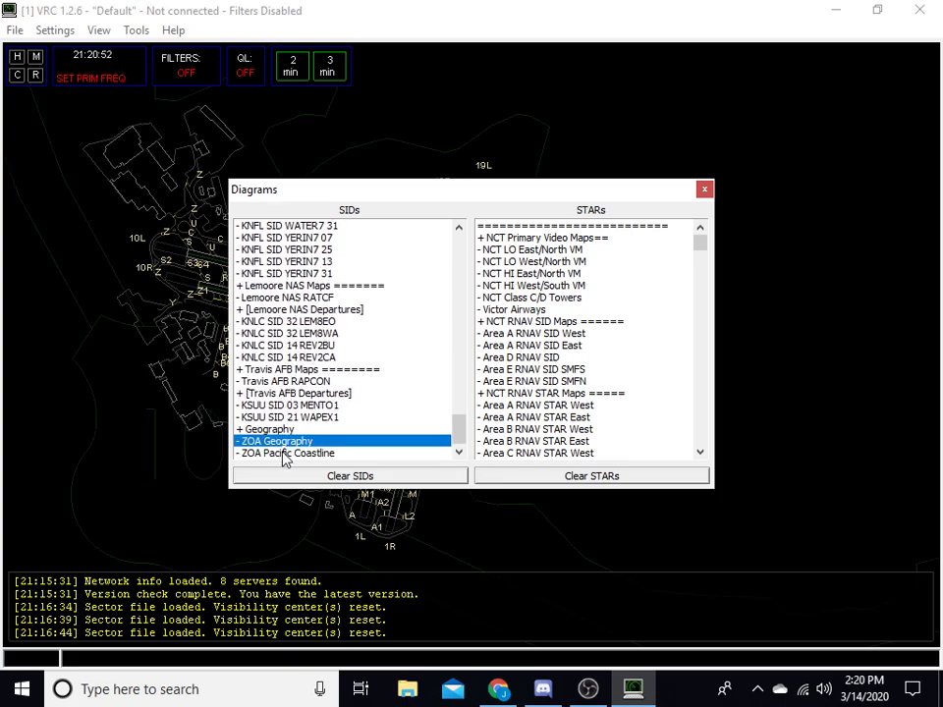
click(285, 454)
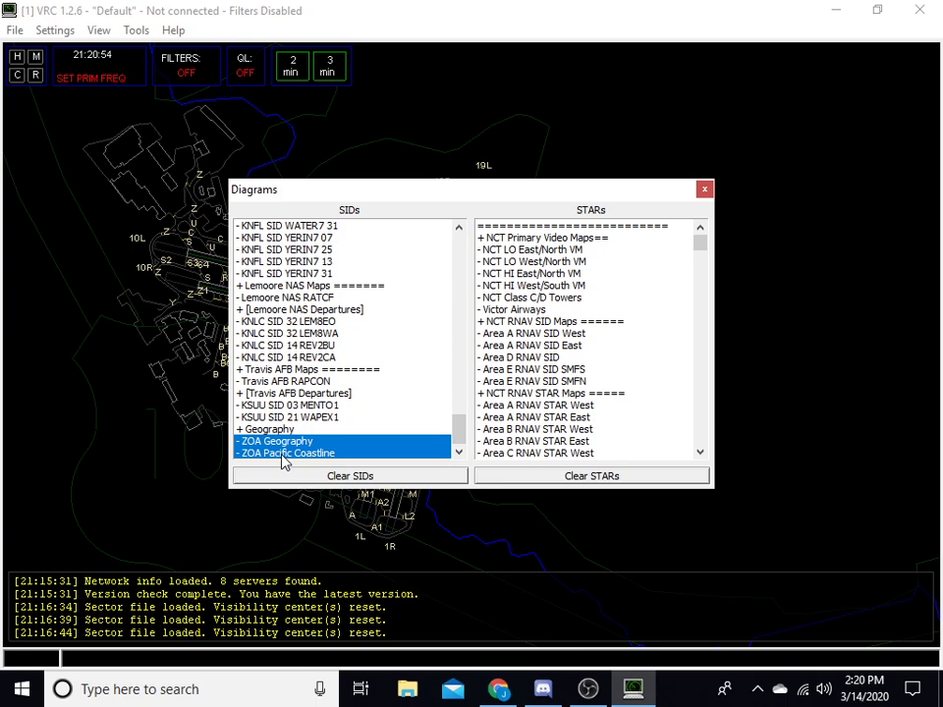
Step: Browse the STAR diagrams list down through the Oakland, Sacramento and Reno arrivals, and close the Diagrams window
click(113, 407)
scroll(113, 407, down, 8)
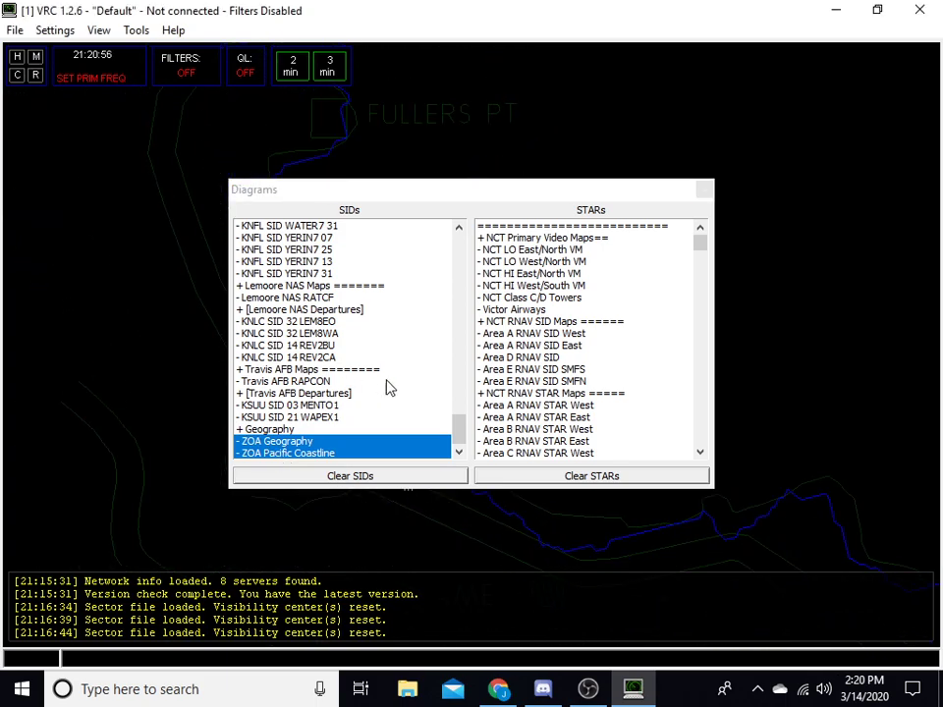
scroll(509, 382, down, 15)
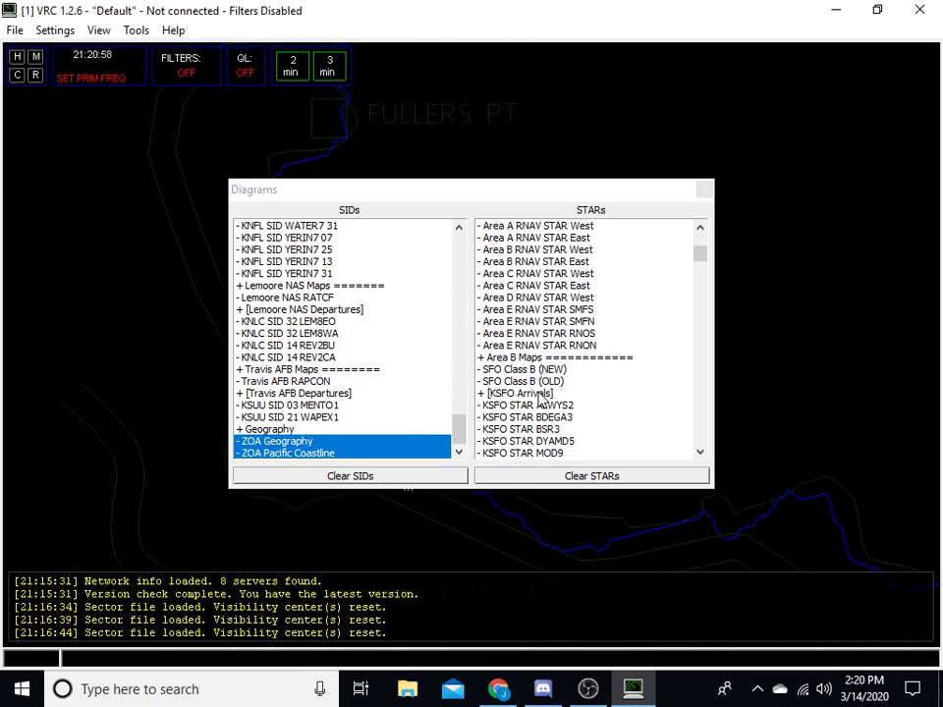
scroll(646, 405, down, 14)
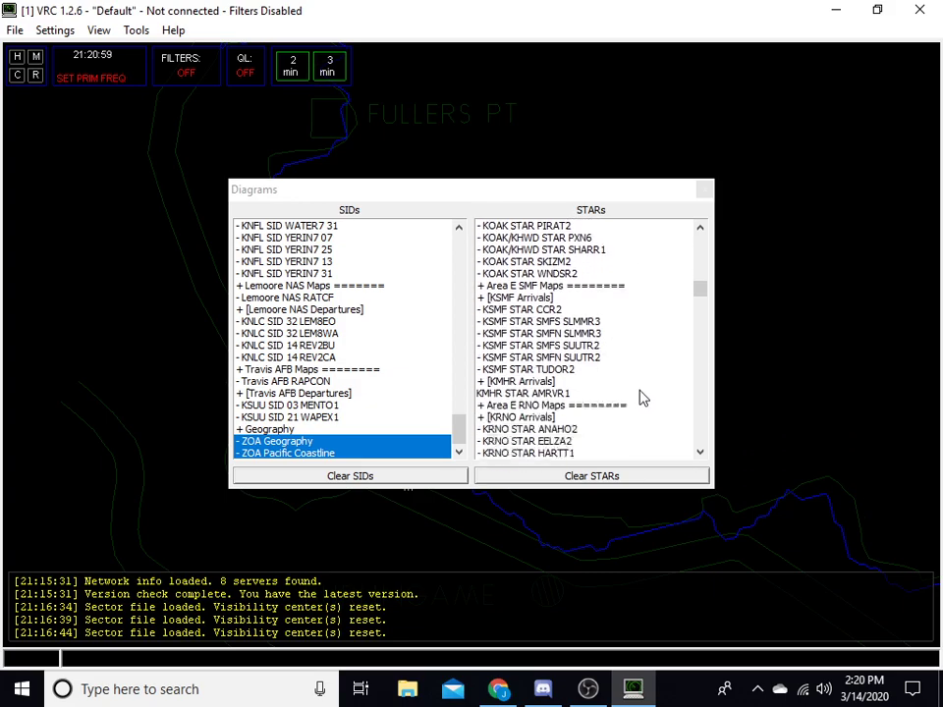
click(699, 189)
drag(512, 309, 509, 255)
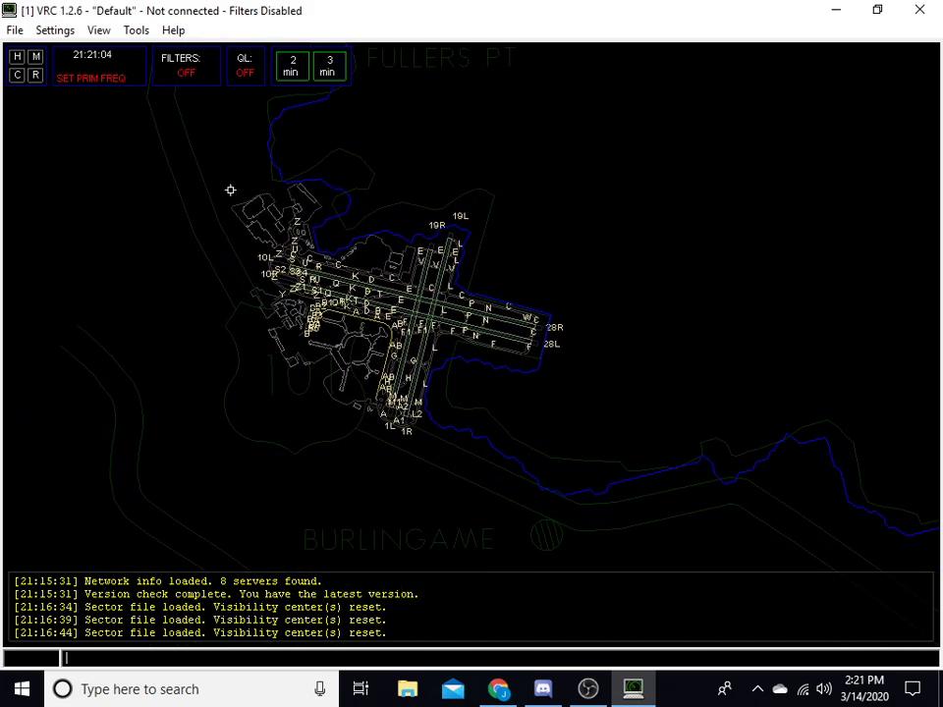
Step: Open the Flight Strip Bay, move its window around to view the strip columns, and close it
click(137, 30)
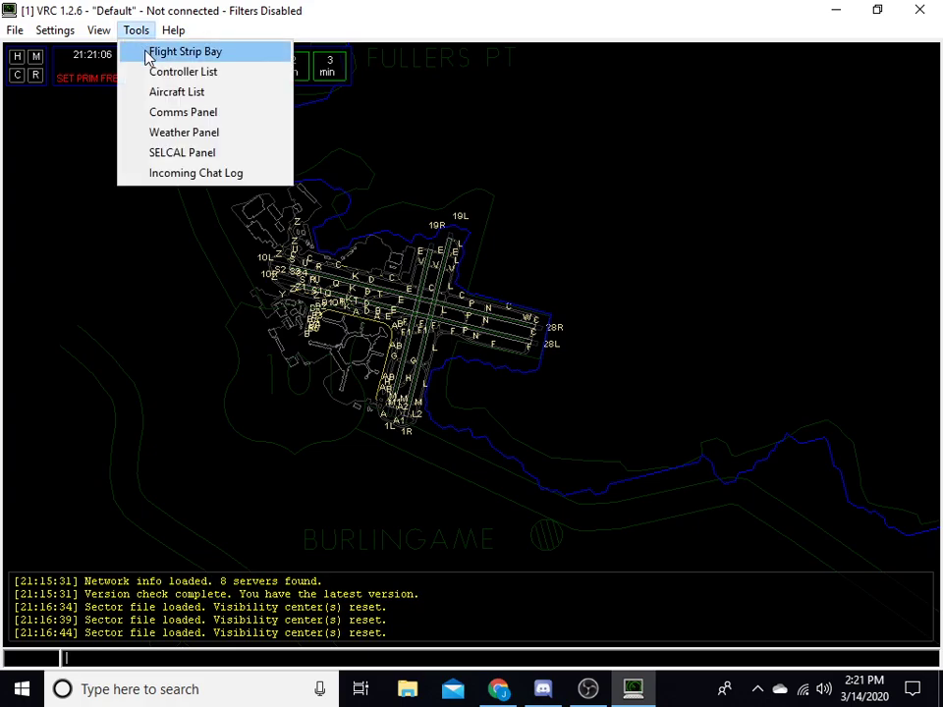
click(148, 56)
drag(269, 82, 272, 124)
drag(204, 126, 168, 124)
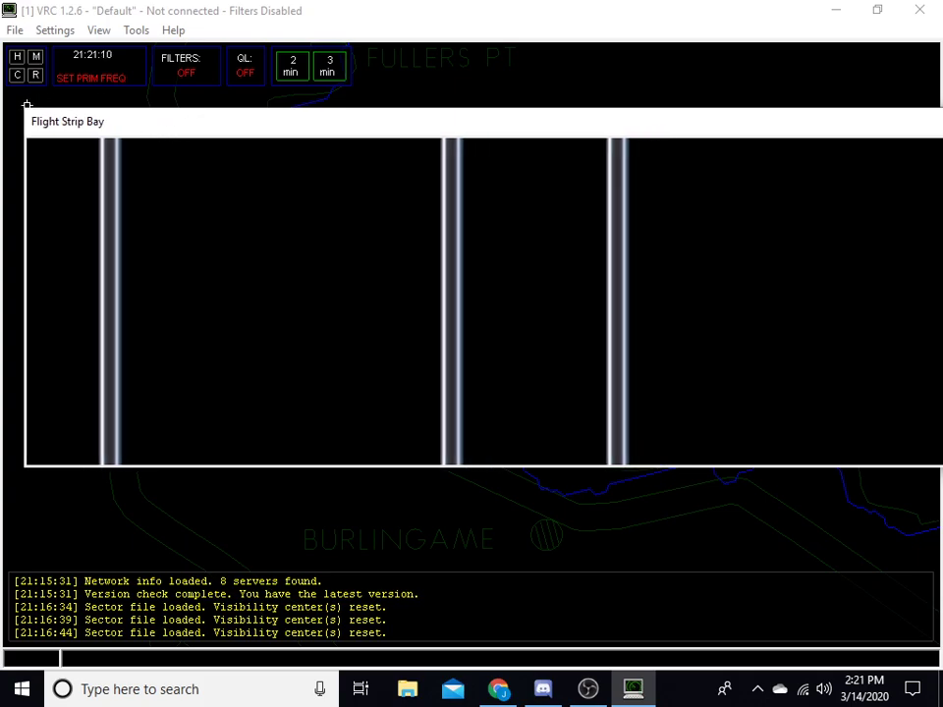
drag(24, 107, 65, 105)
drag(385, 134, 272, 167)
drag(145, 165, 5, 180)
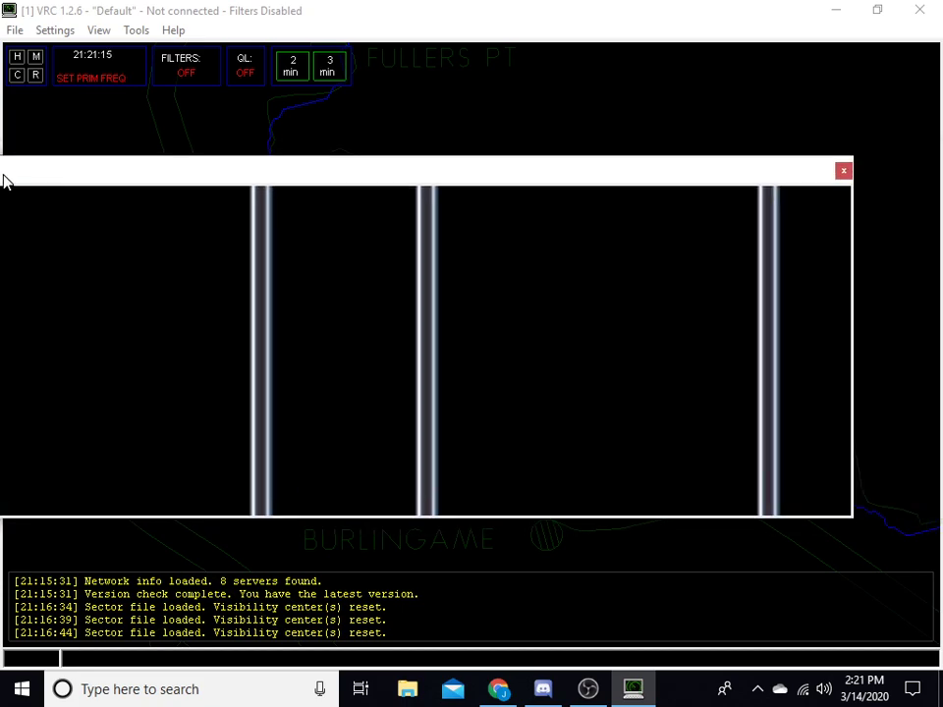
click(843, 172)
Step: Open the Controller List to view its sorting and POF Only options, and close it
click(133, 30)
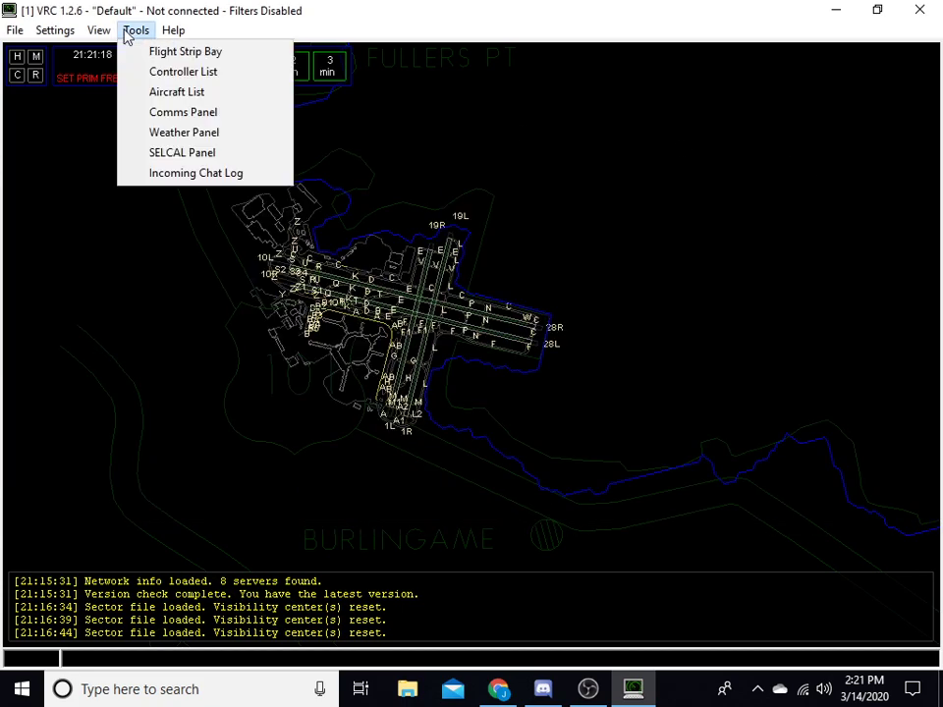
click(139, 71)
drag(120, 50, 155, 82)
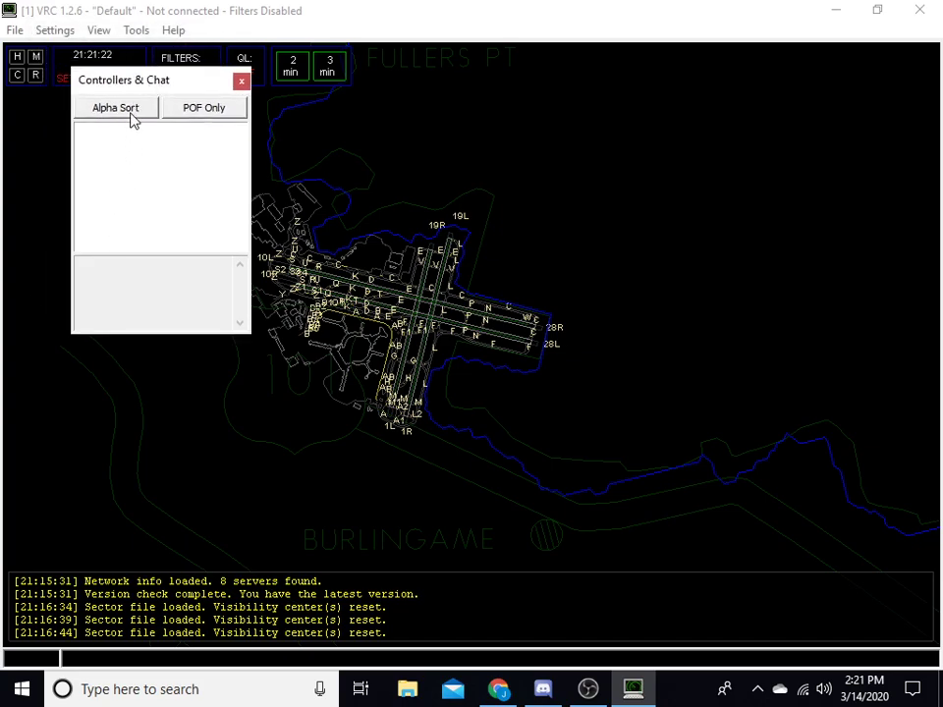
drag(389, 361, 381, 381)
scroll(380, 382, up, 1)
scroll(374, 350, up, 3)
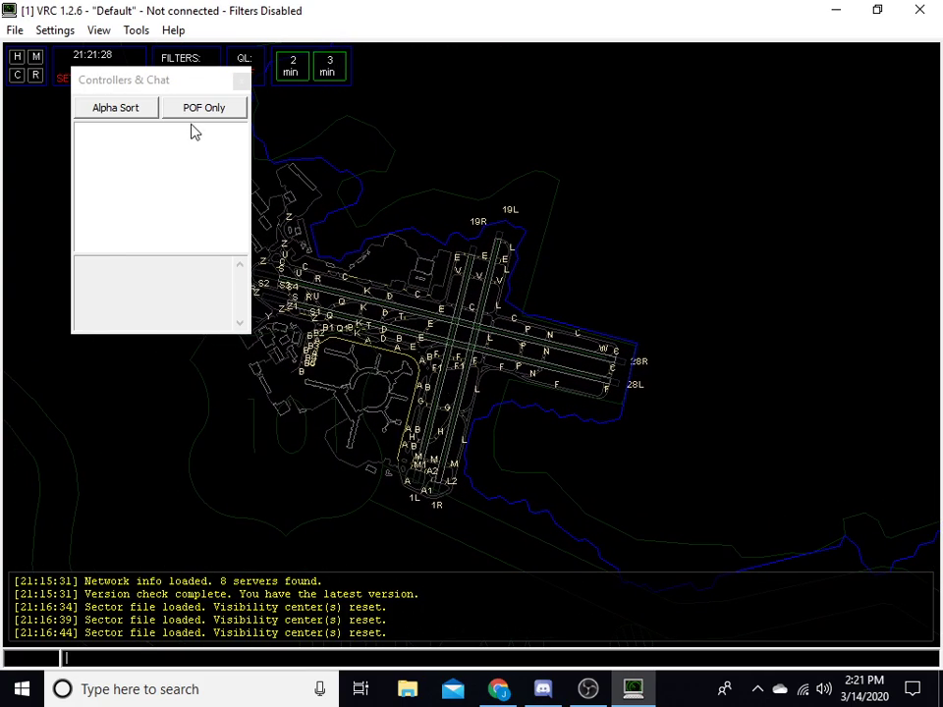
click(241, 81)
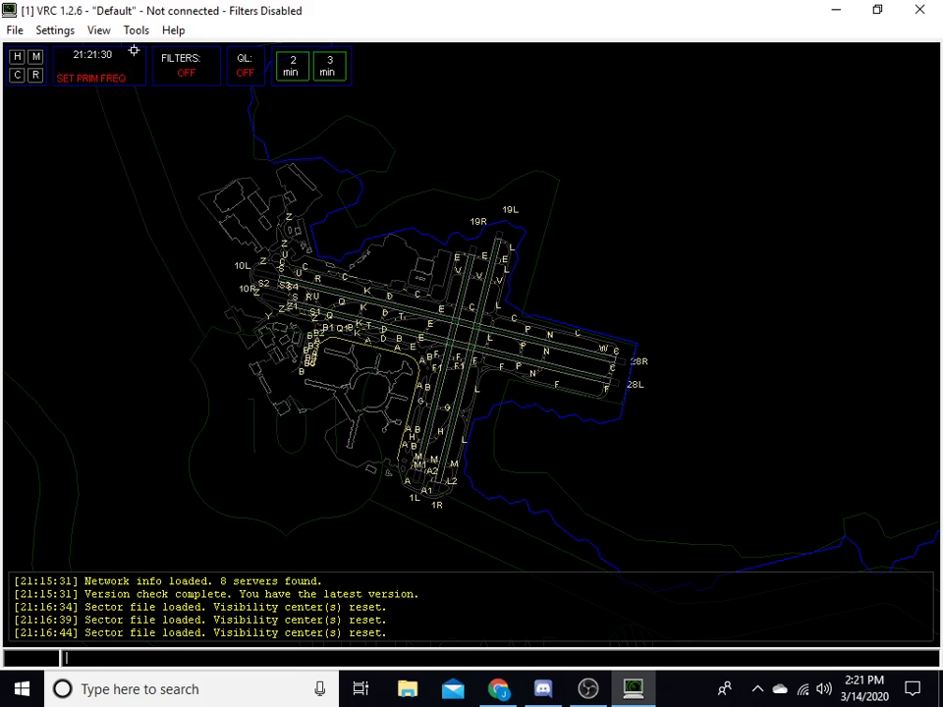
Step: Open the Aircraft List, bring Oakland airport into the radar view, and close the list
click(98, 31)
mouse_move(132, 30)
click(147, 91)
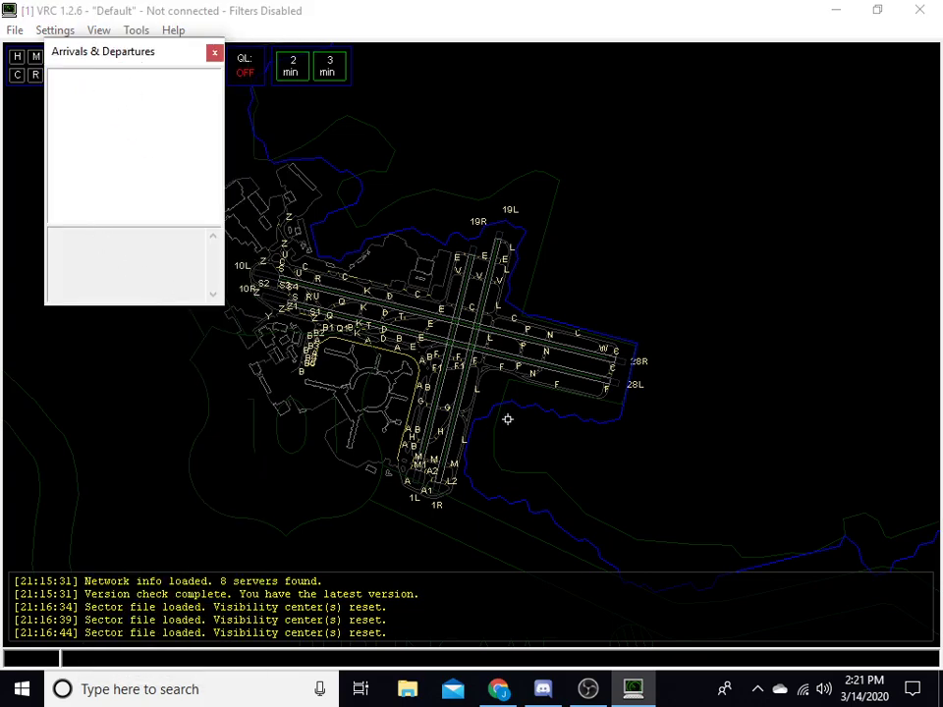
drag(493, 307, 301, 617)
drag(535, 225, 294, 550)
drag(545, 257, 353, 551)
drag(347, 252, 334, 412)
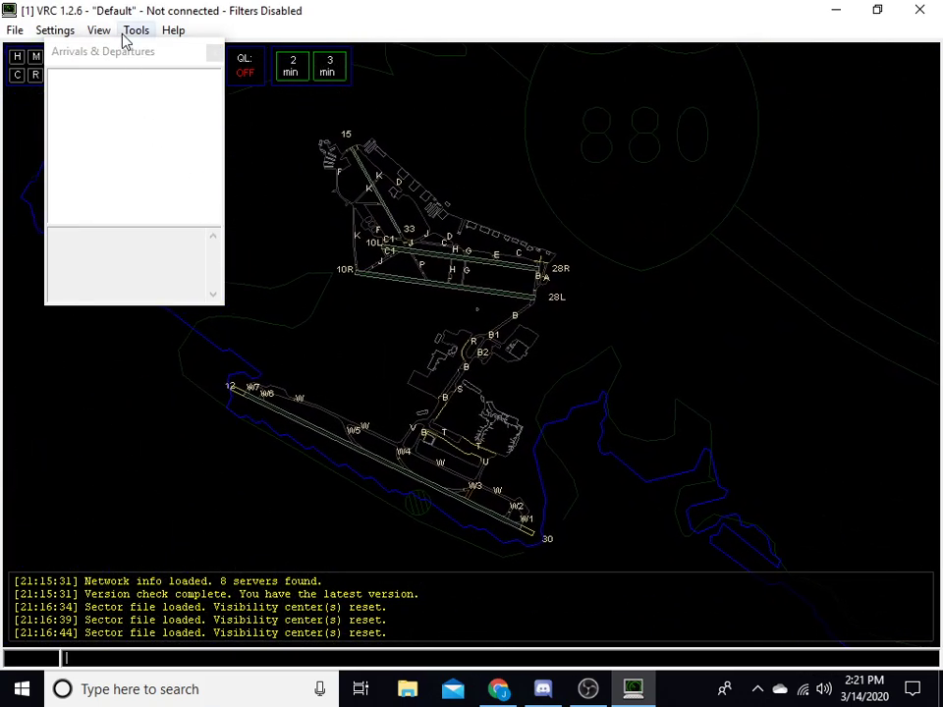
click(212, 53)
Step: Add an OAK_GND position on frequency 121.750 in the Comms Panel and make it the primary frequency
click(138, 30)
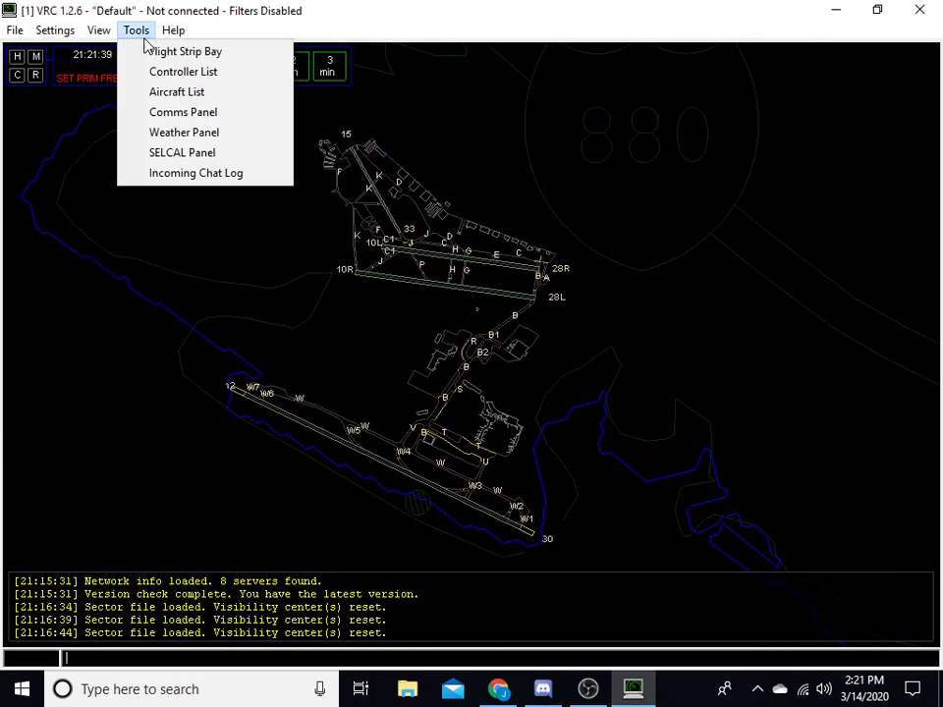
click(153, 112)
click(49, 95)
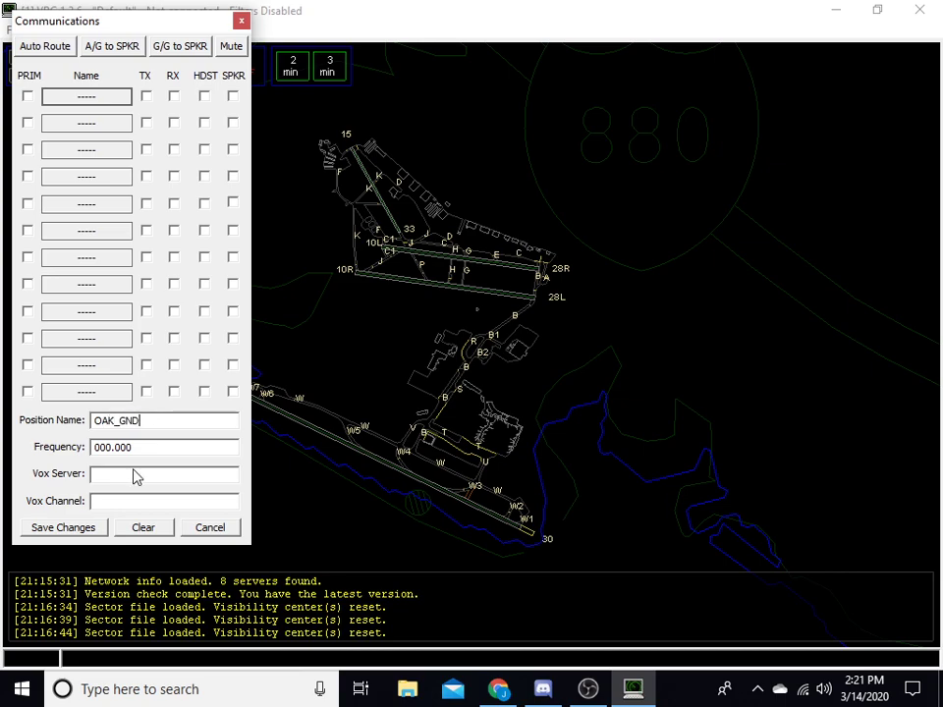
drag(149, 447, 74, 444)
text(121.750)
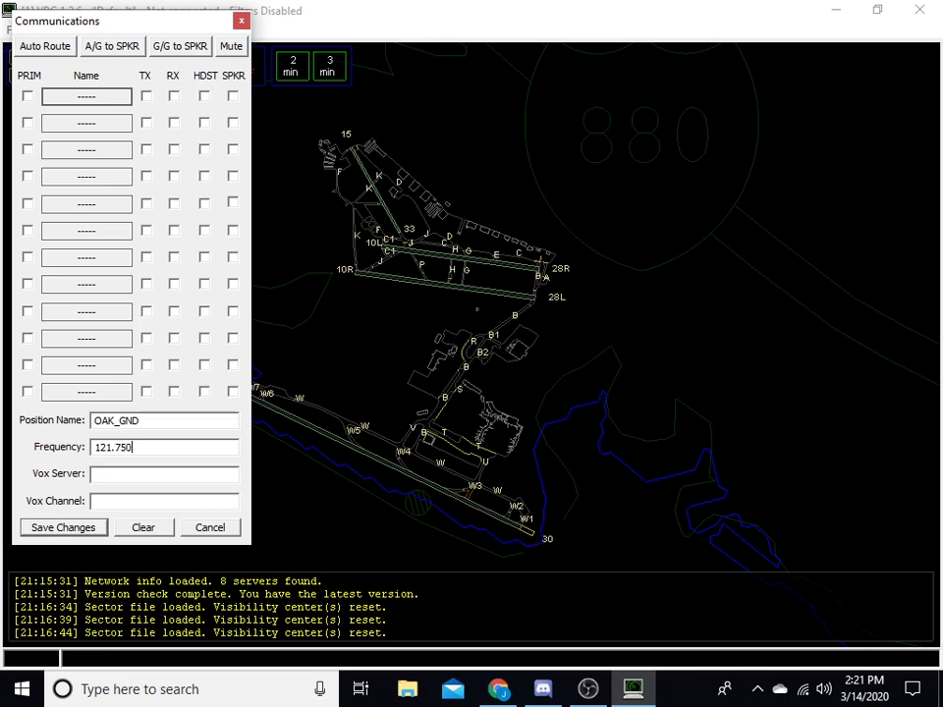
click(88, 528)
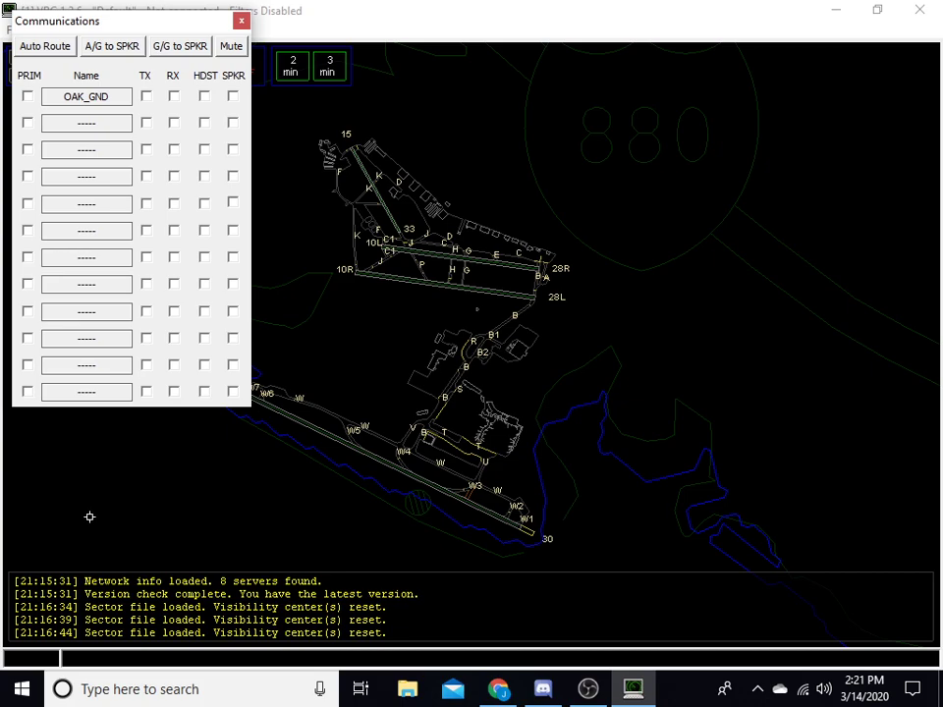
click(27, 96)
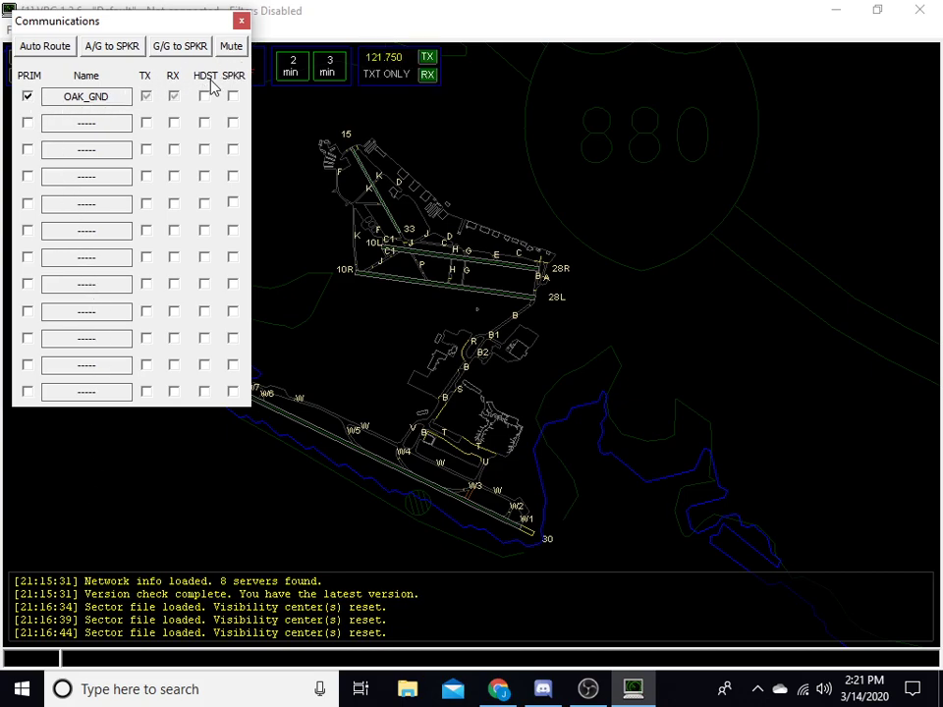
click(241, 21)
Step: Open the Weather Panel beside the Oakland airport layout, try the .QD weather request command, and close the panel
click(136, 30)
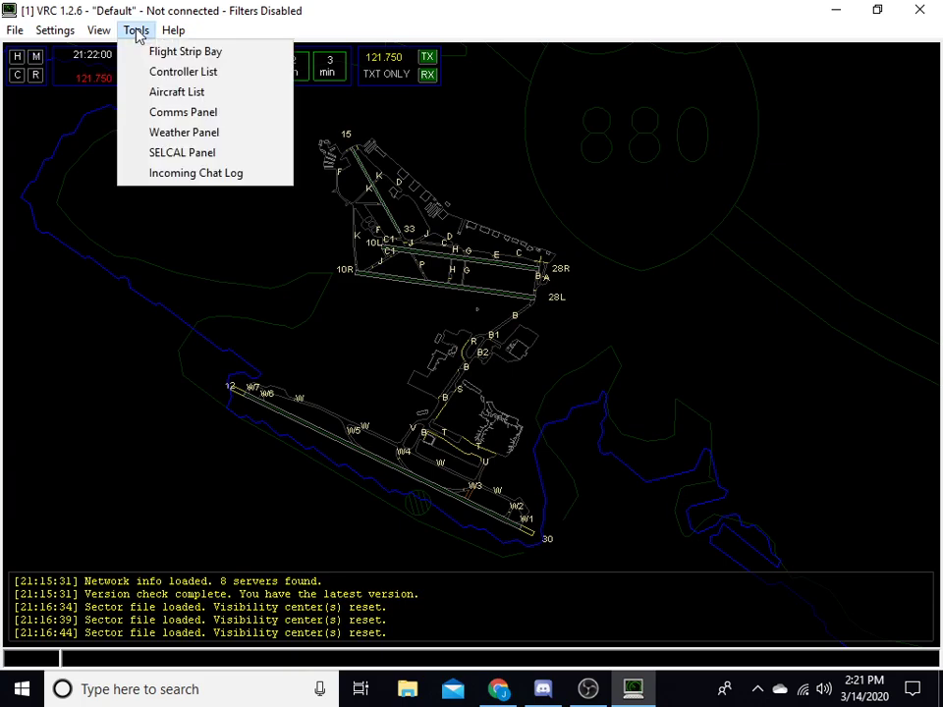
click(128, 136)
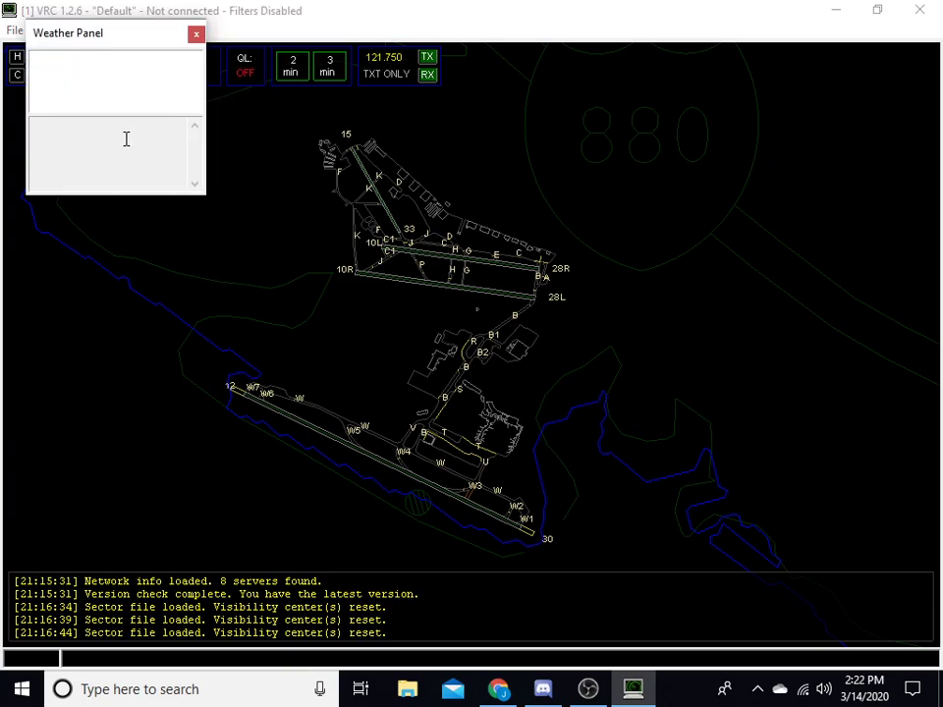
drag(138, 35, 711, 46)
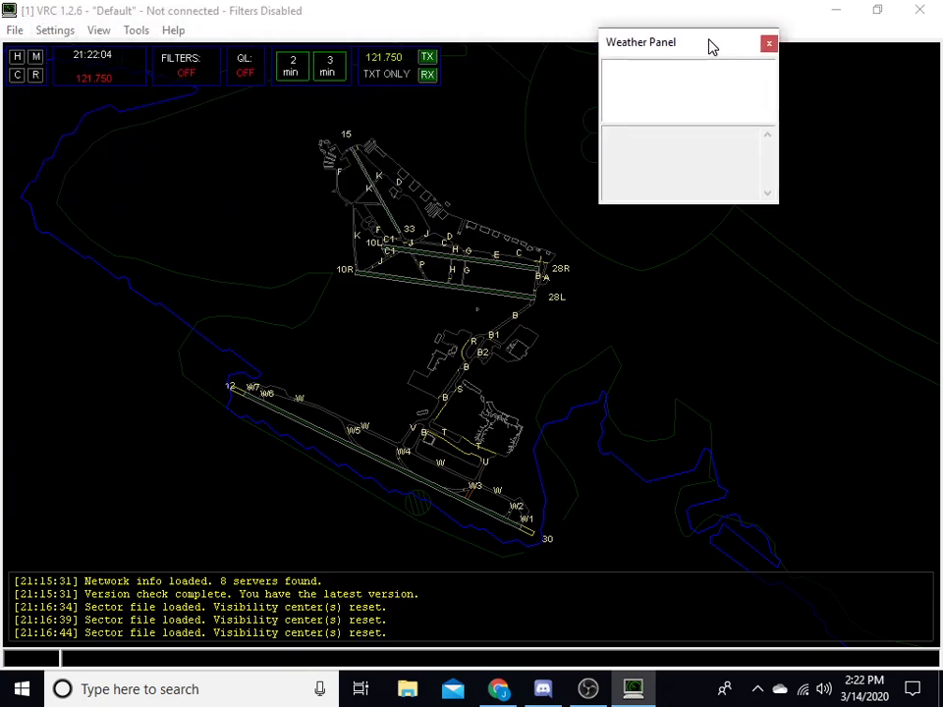
drag(424, 411, 405, 417)
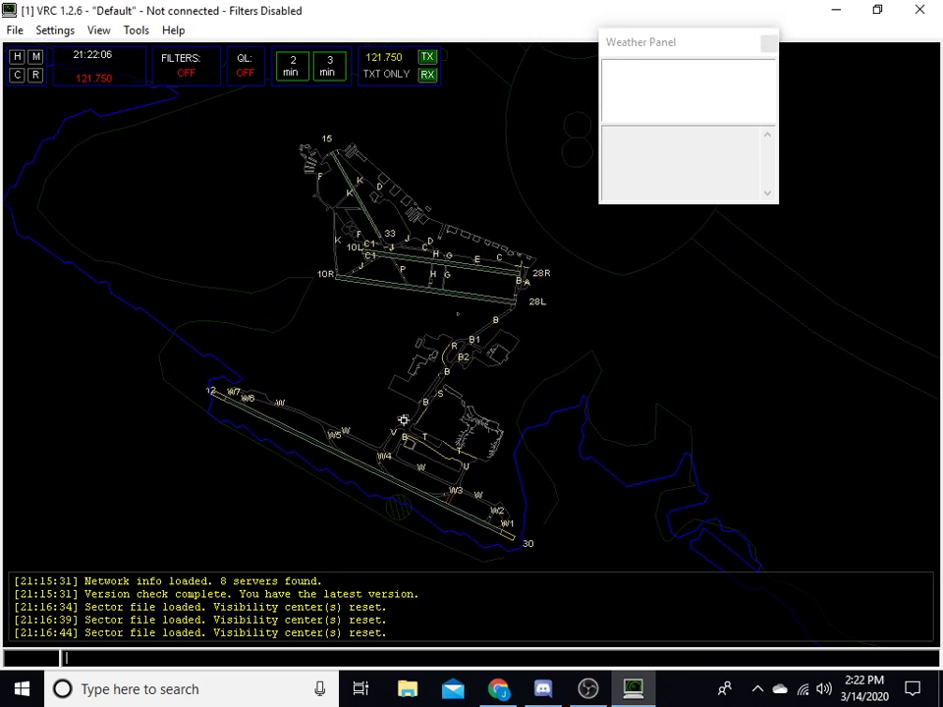
text(.QD)
key(Return)
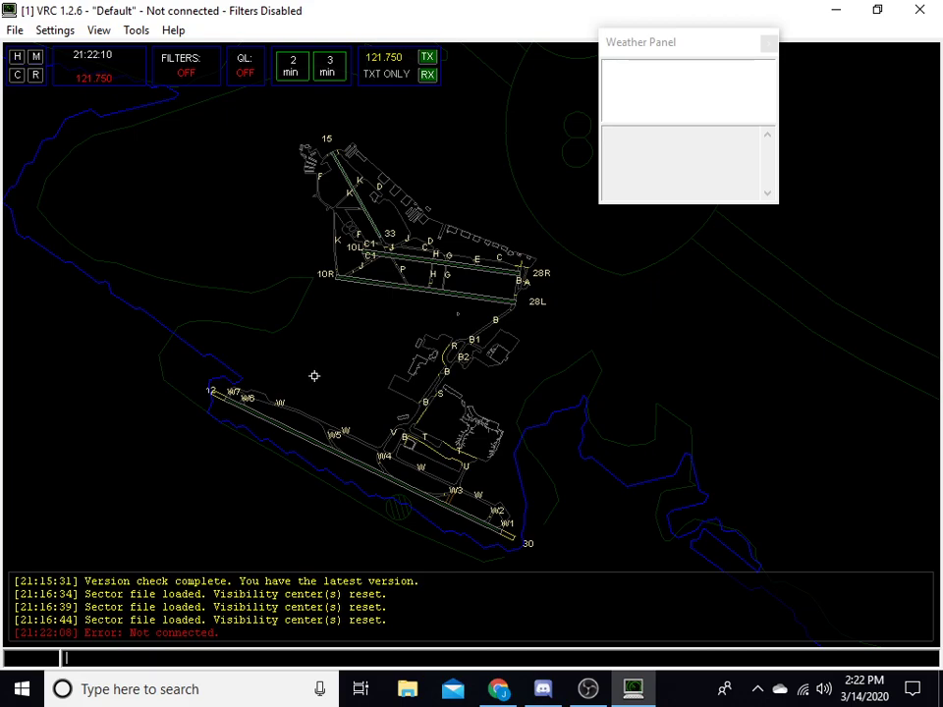
drag(312, 374, 285, 385)
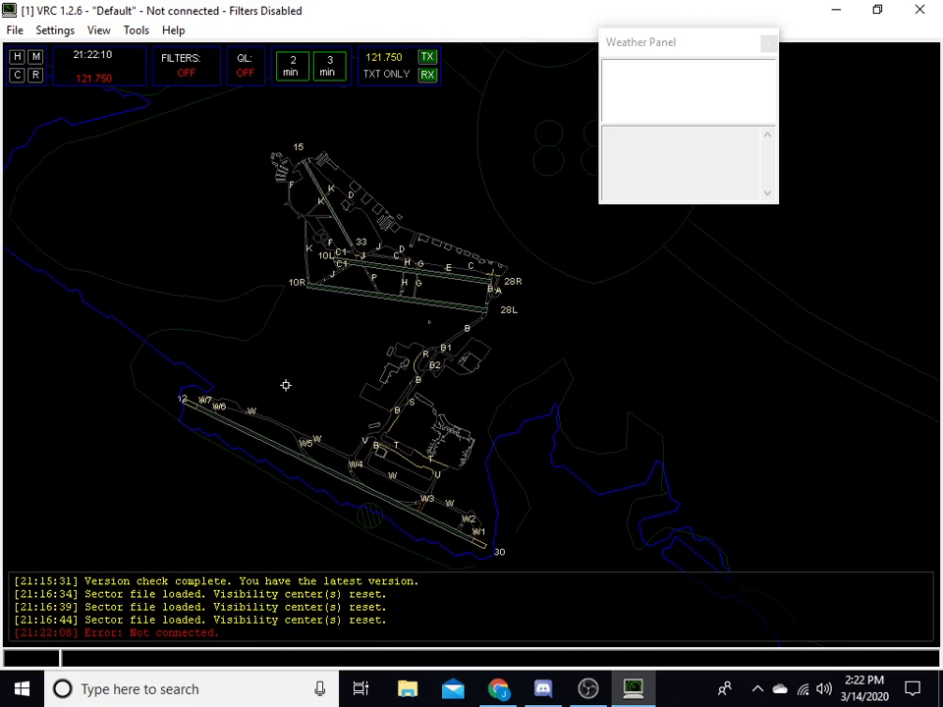
click(768, 43)
Step: View the SELCAL Panel and the Incoming Chat Log, closing each one again
click(126, 36)
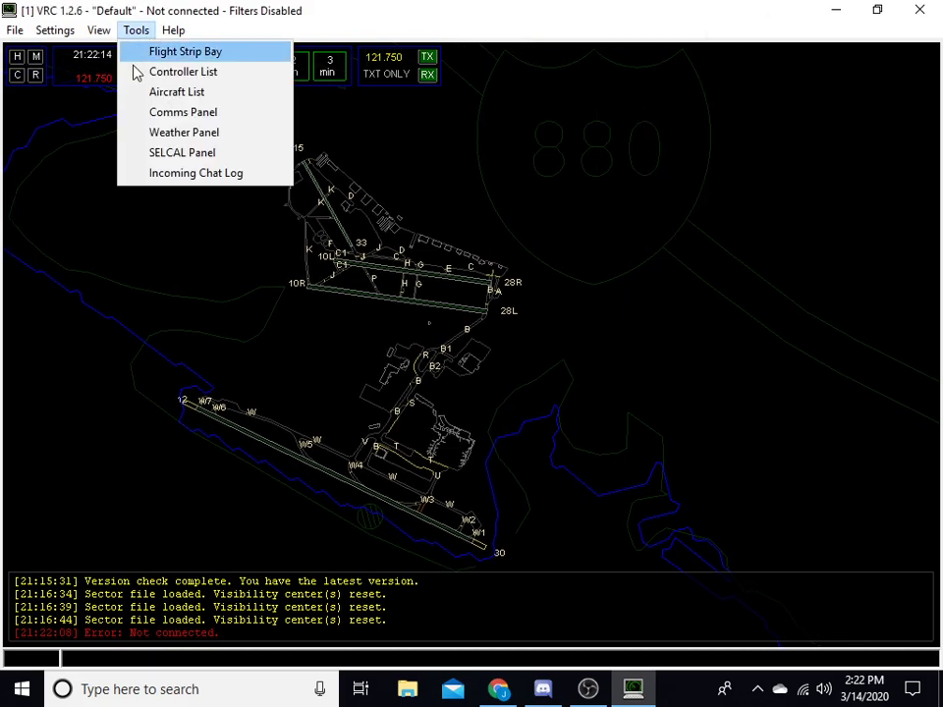
click(153, 154)
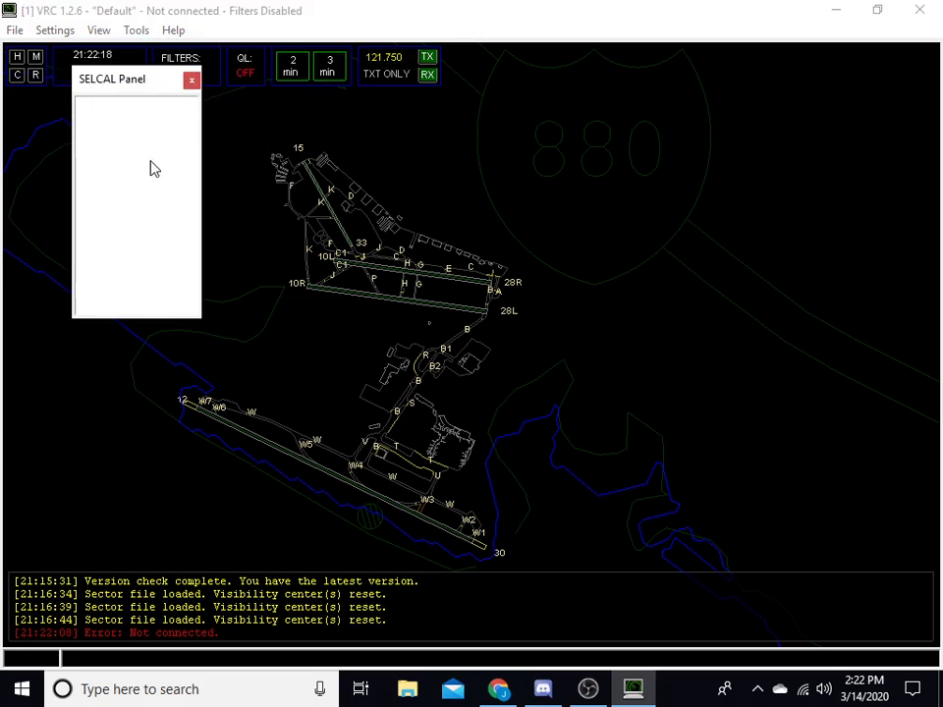
click(193, 82)
click(137, 32)
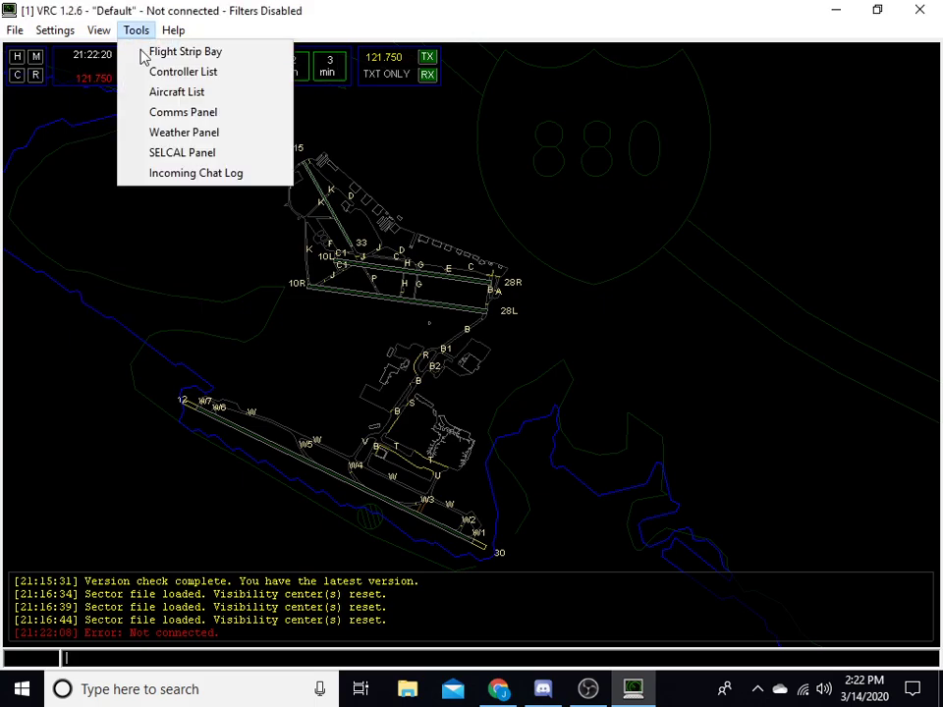
click(168, 173)
drag(122, 19, 252, 63)
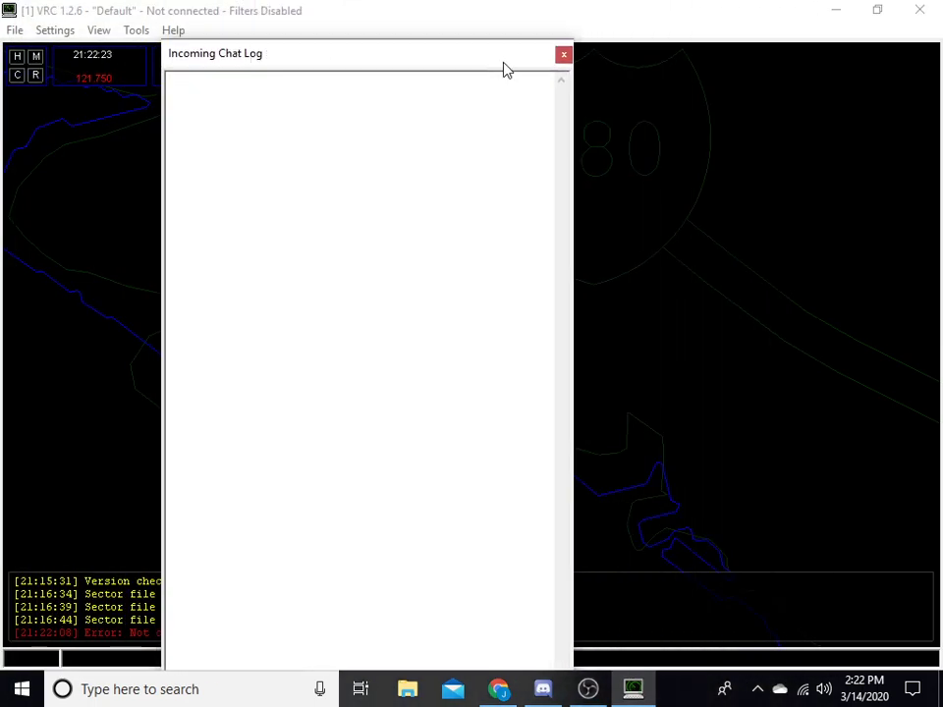
click(565, 55)
Step: Set ATISMaker to airport KOAK with ATIS code TANGO and turn on Auto-Update
drag(364, 240, 363, 207)
scroll(341, 196, up, 1)
click(98, 31)
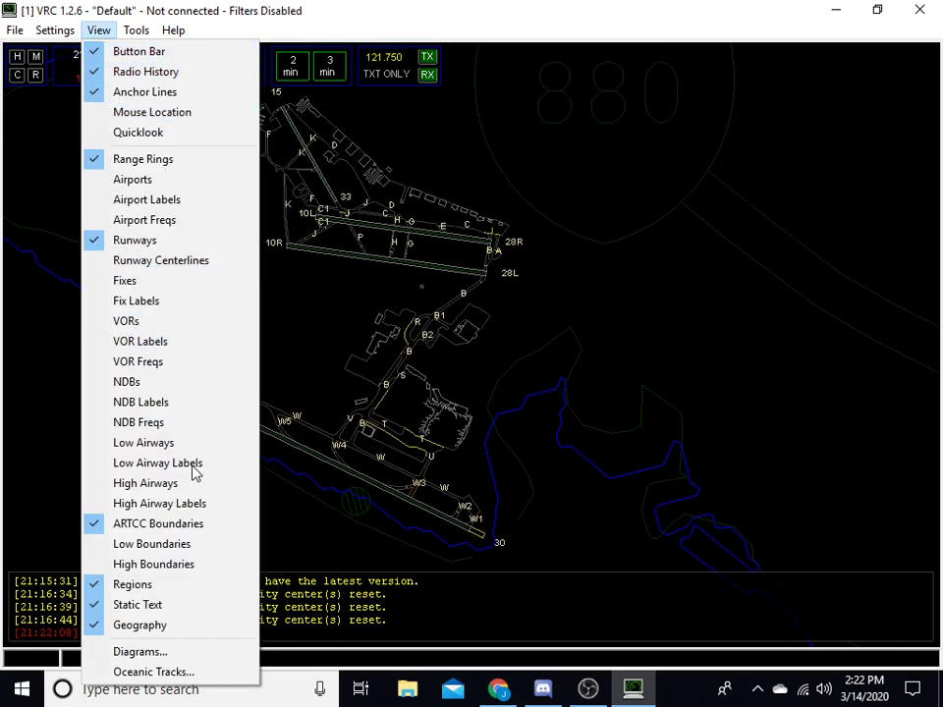
click(54, 30)
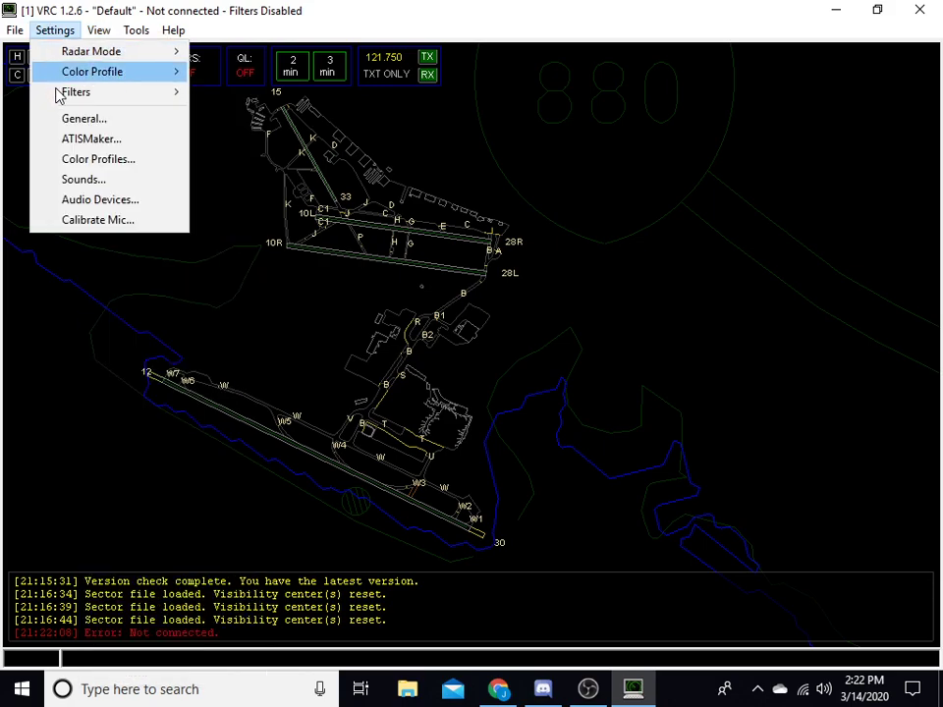
click(67, 138)
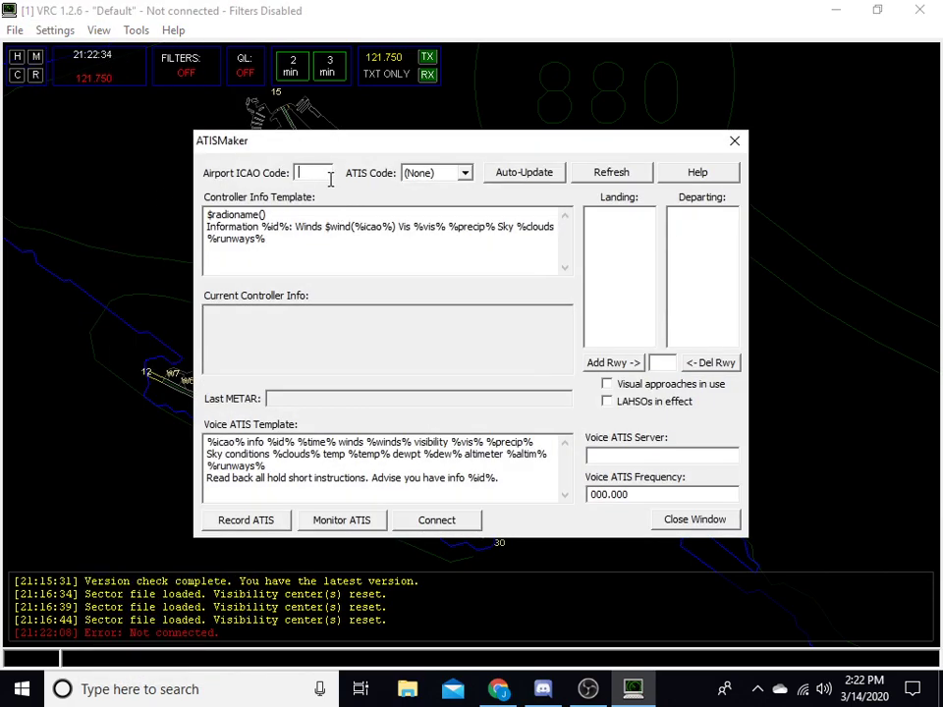
key(BackSpace)
click(448, 174)
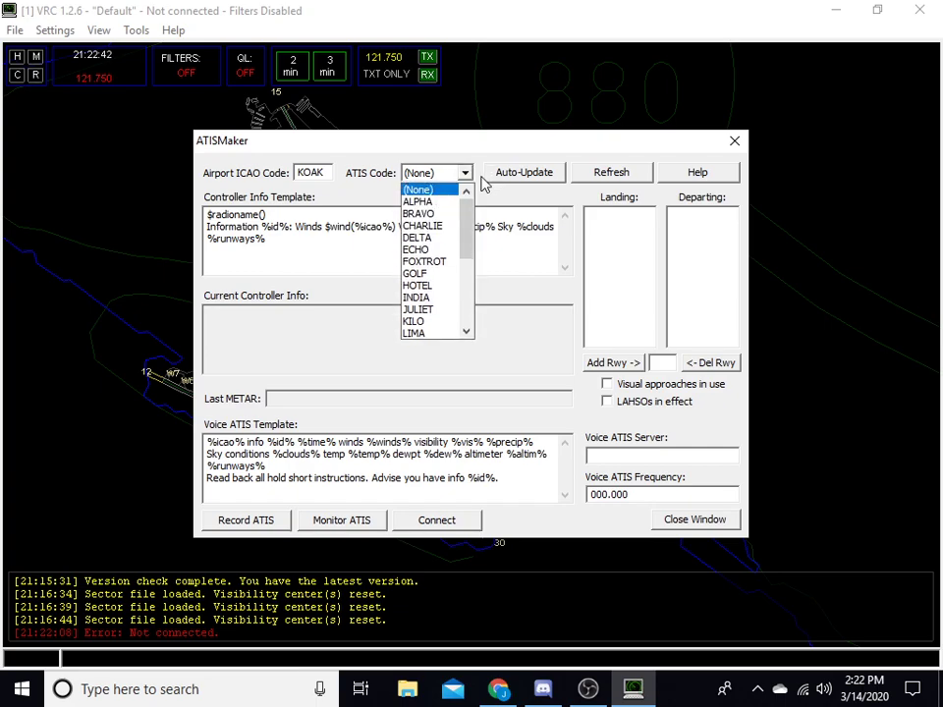
scroll(448, 226, down, 3)
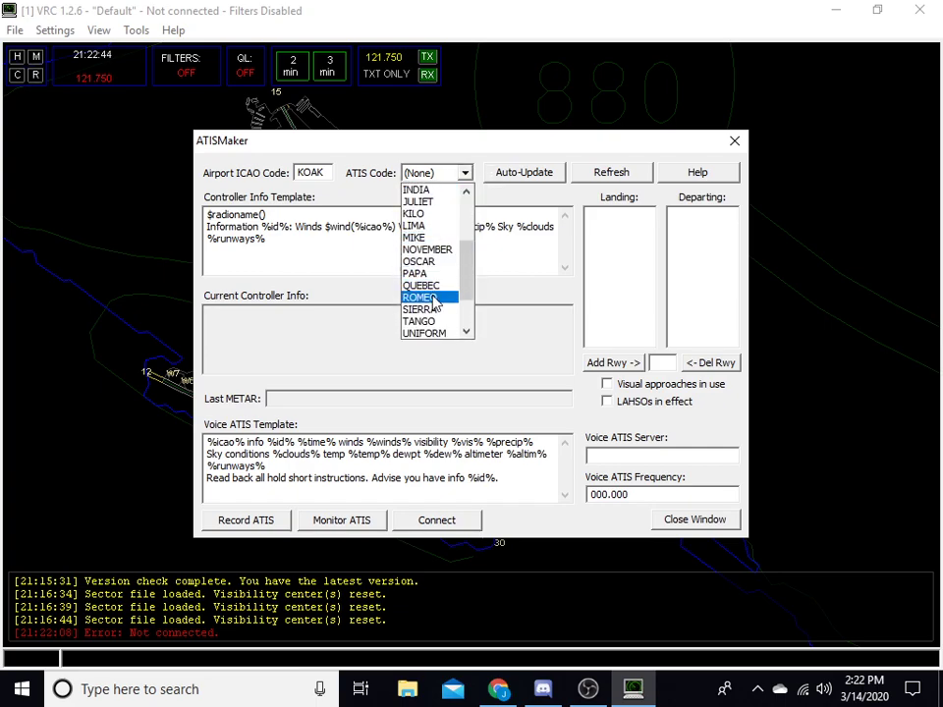
click(433, 321)
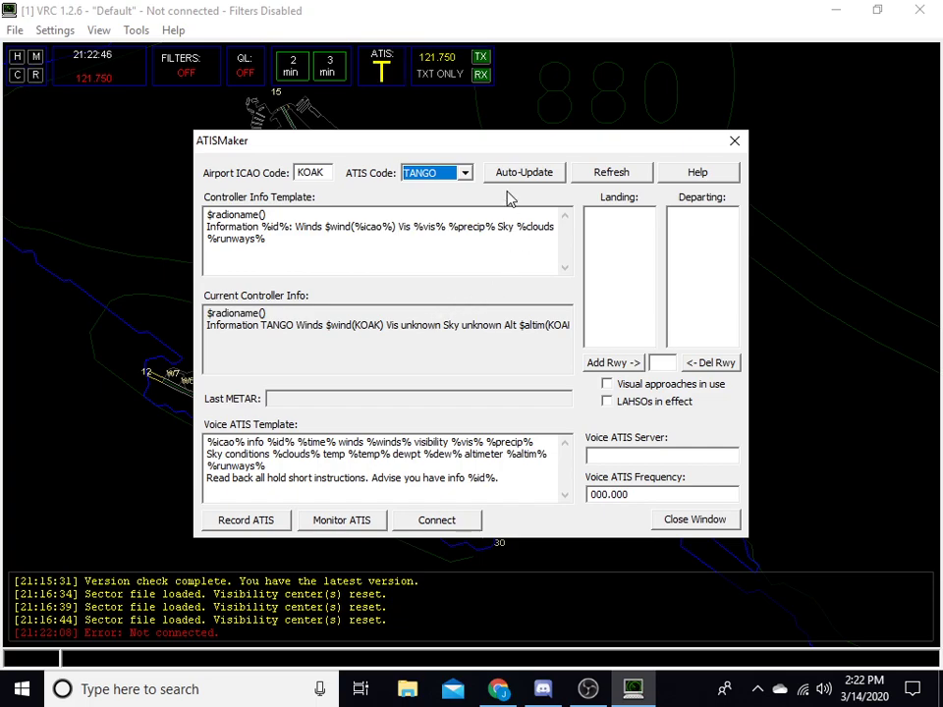
click(532, 175)
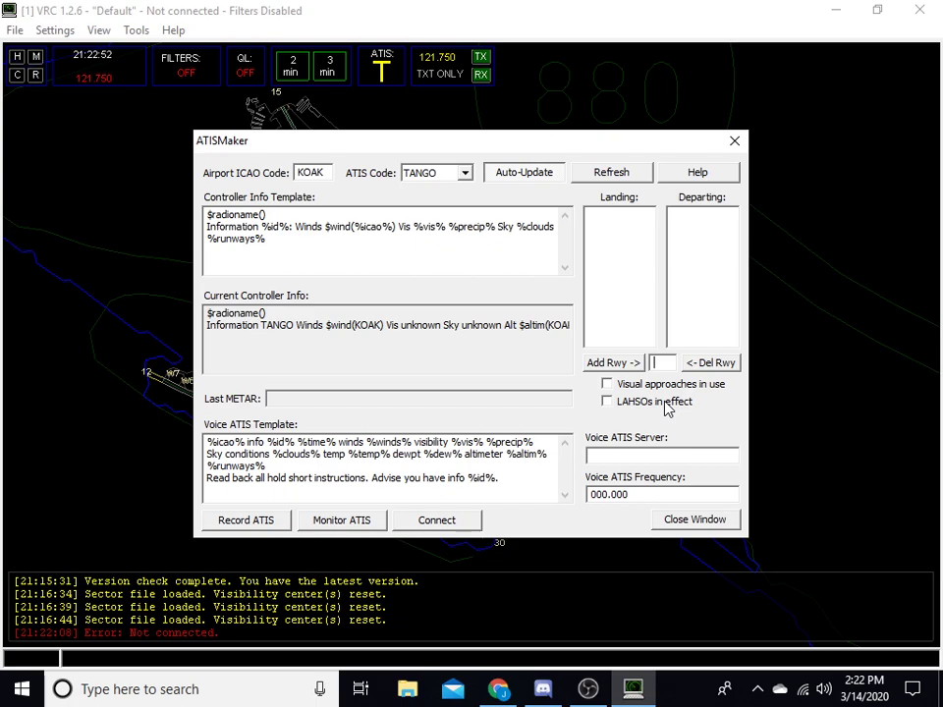
Step: Add runway 30 to the ATIS runway lists and select it for both landing and departing
text(30)
click(639, 364)
click(615, 240)
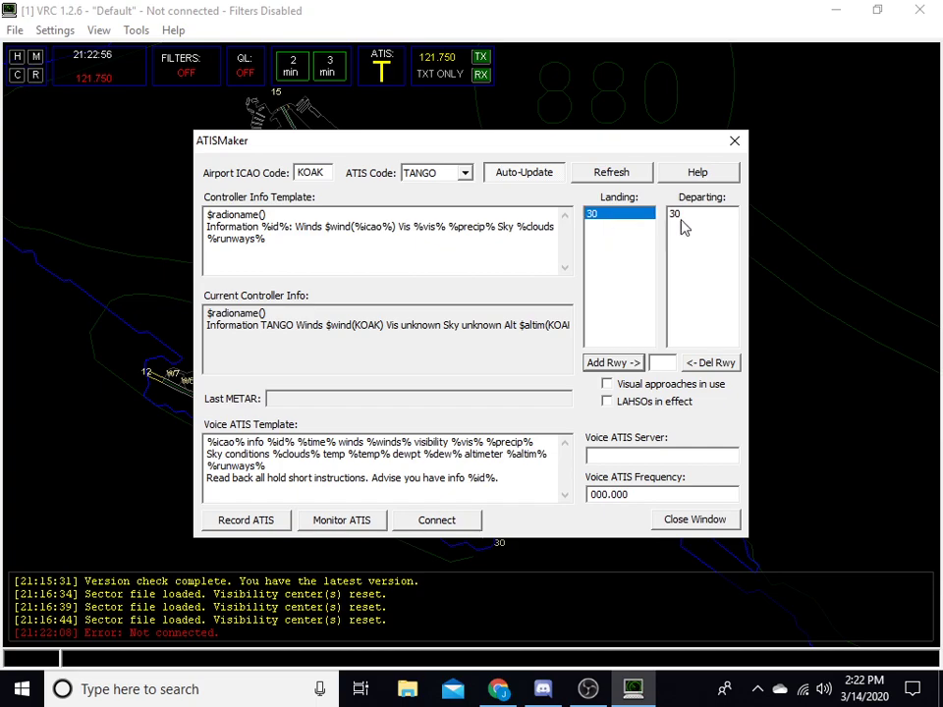
click(680, 232)
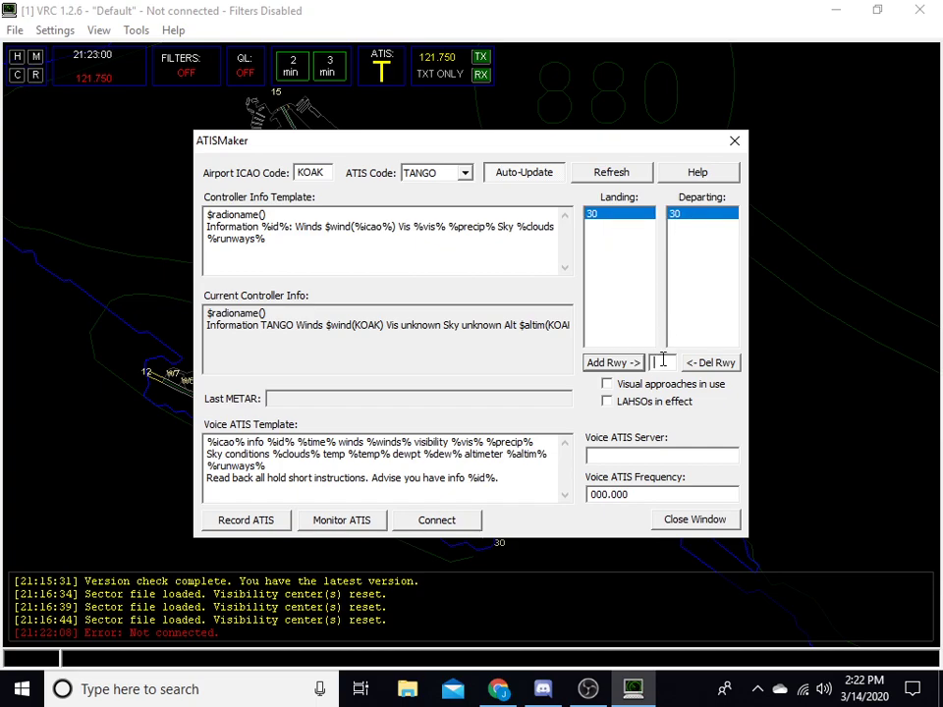
Step: Add runways 28L and 28R to the ATIS and select both for landing and departing
click(620, 364)
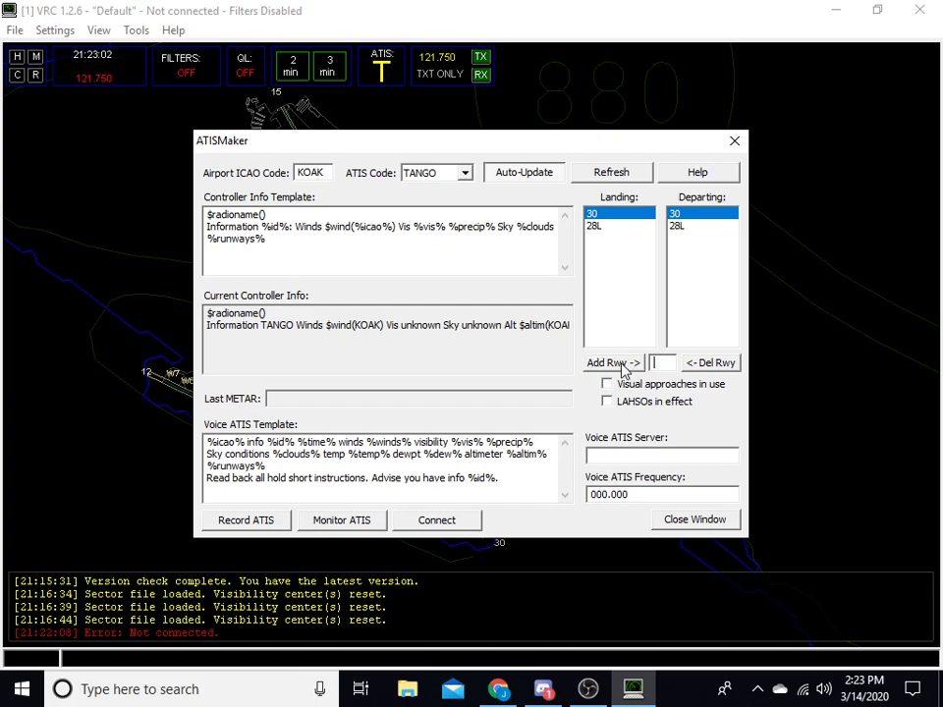
click(611, 225)
click(670, 226)
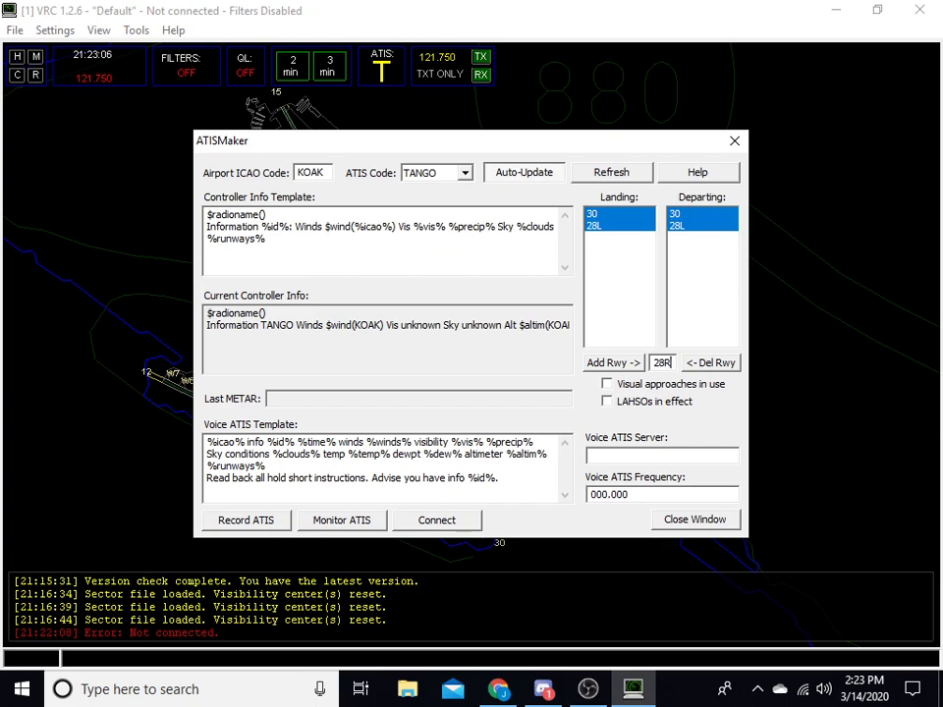
click(627, 364)
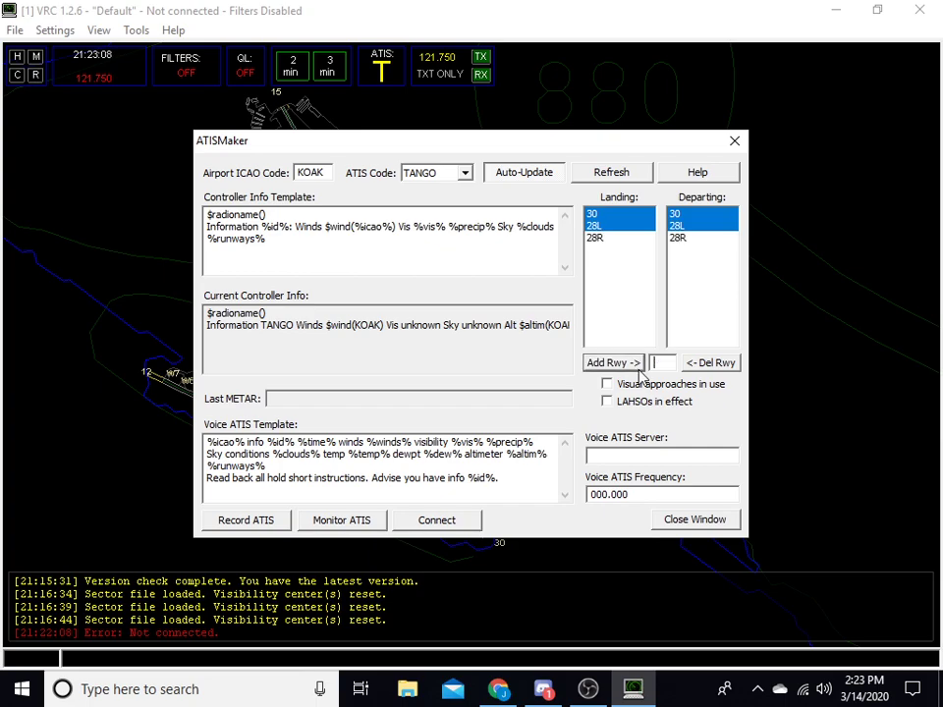
click(621, 238)
click(686, 229)
click(700, 236)
click(695, 227)
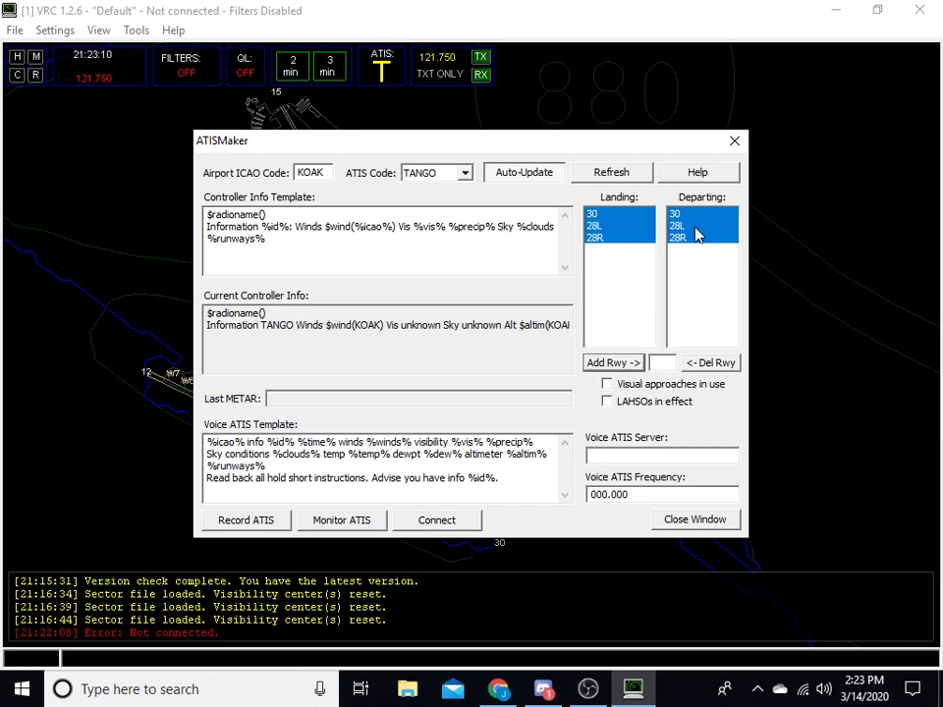
Step: Clear the voice ATIS frequency, try the Record ATIS function, and close ATISMaker
drag(640, 494, 589, 499)
key(BackSpace)
click(261, 526)
click(615, 406)
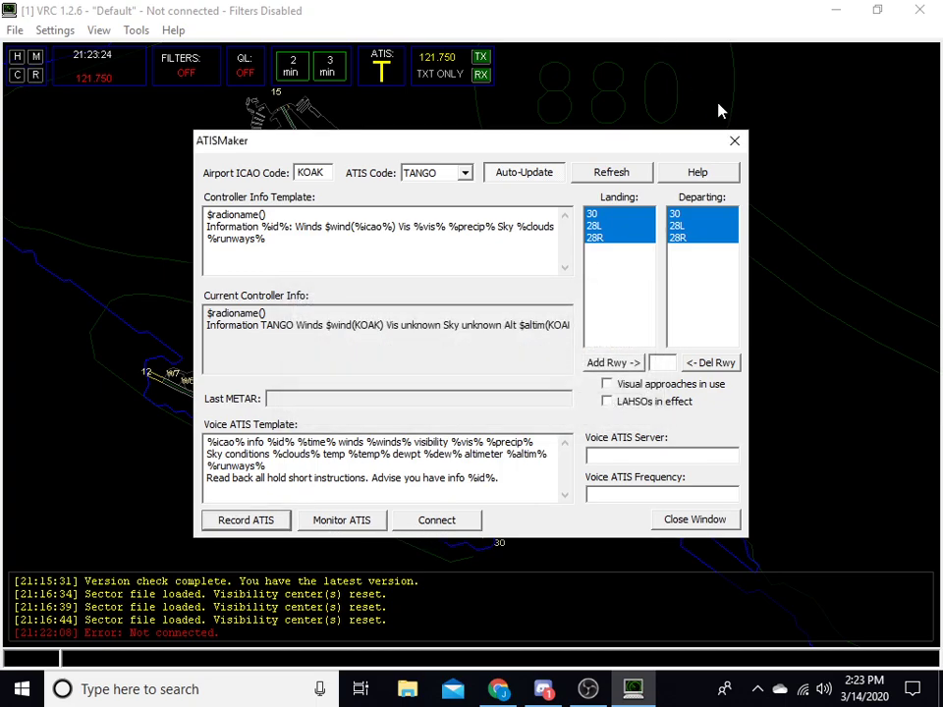
click(738, 144)
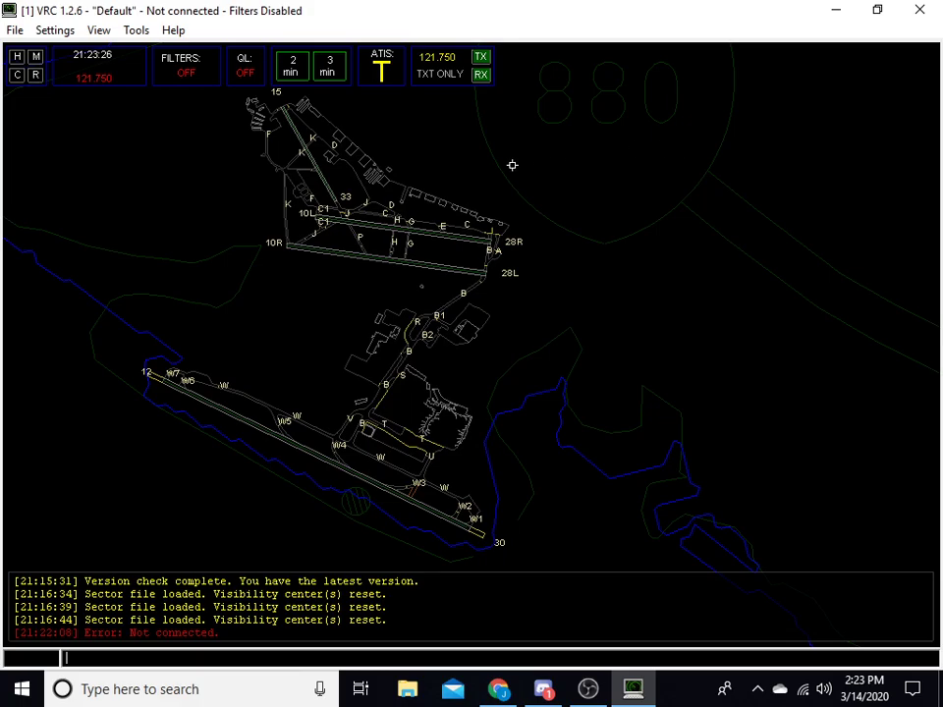
Step: Examine the sector map from the whole Oakland center area back down to the Oakland airport layout
scroll(435, 230, down, 5)
scroll(435, 230, down, 6)
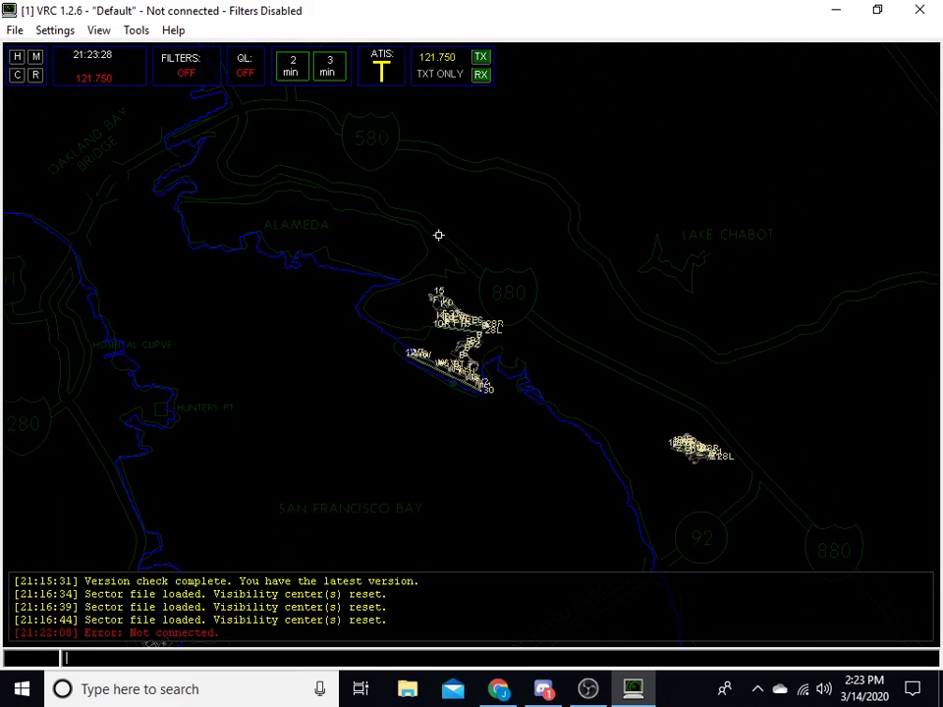
scroll(435, 230, down, 6)
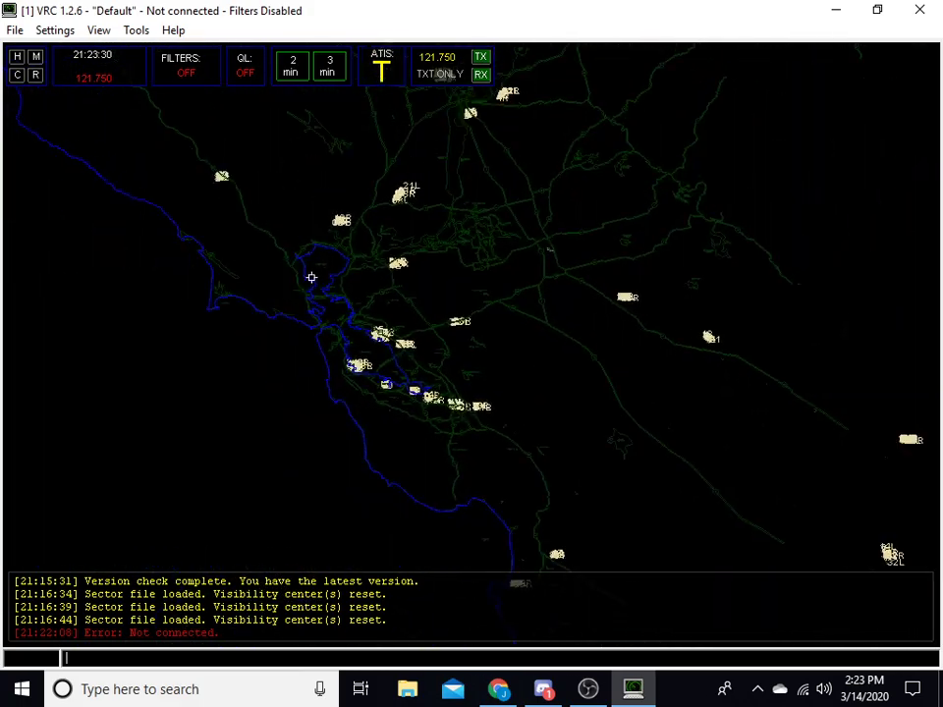
scroll(339, 273, up, 8)
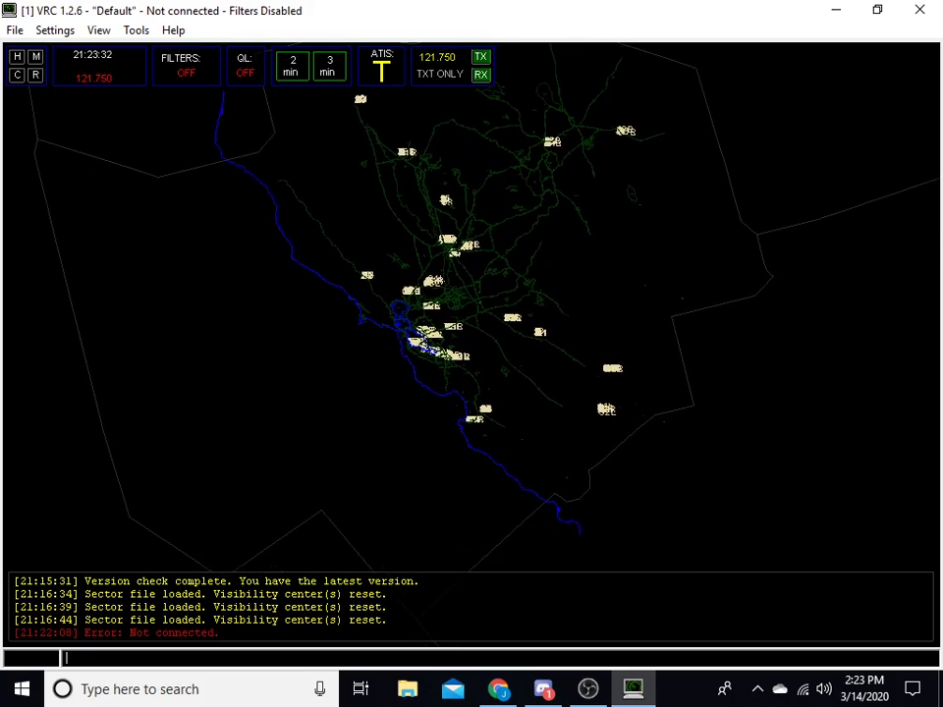
scroll(339, 290, up, 8)
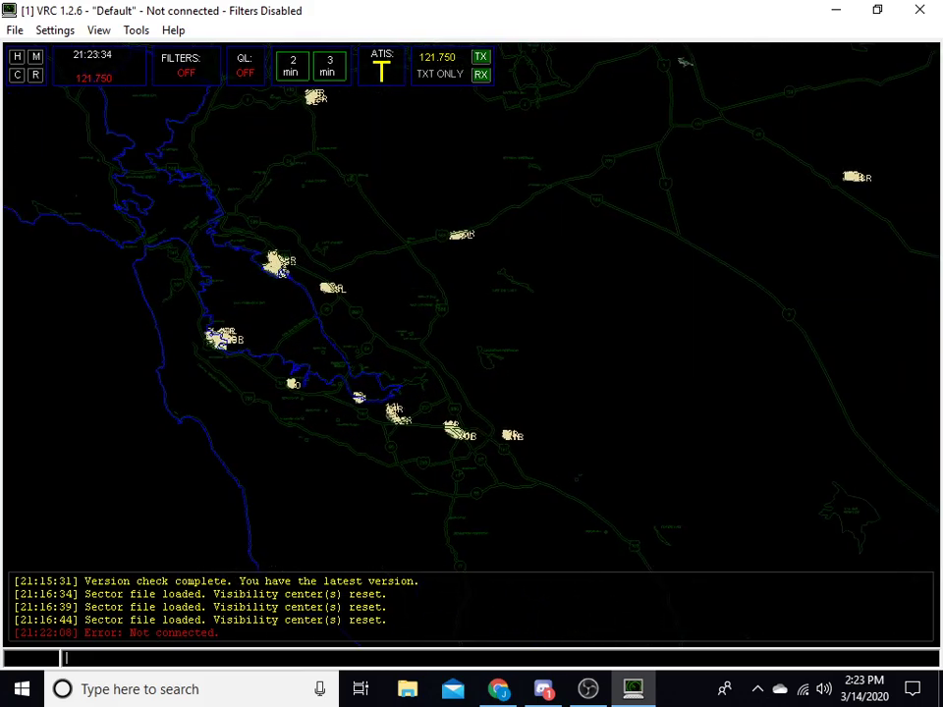
scroll(446, 376, up, 8)
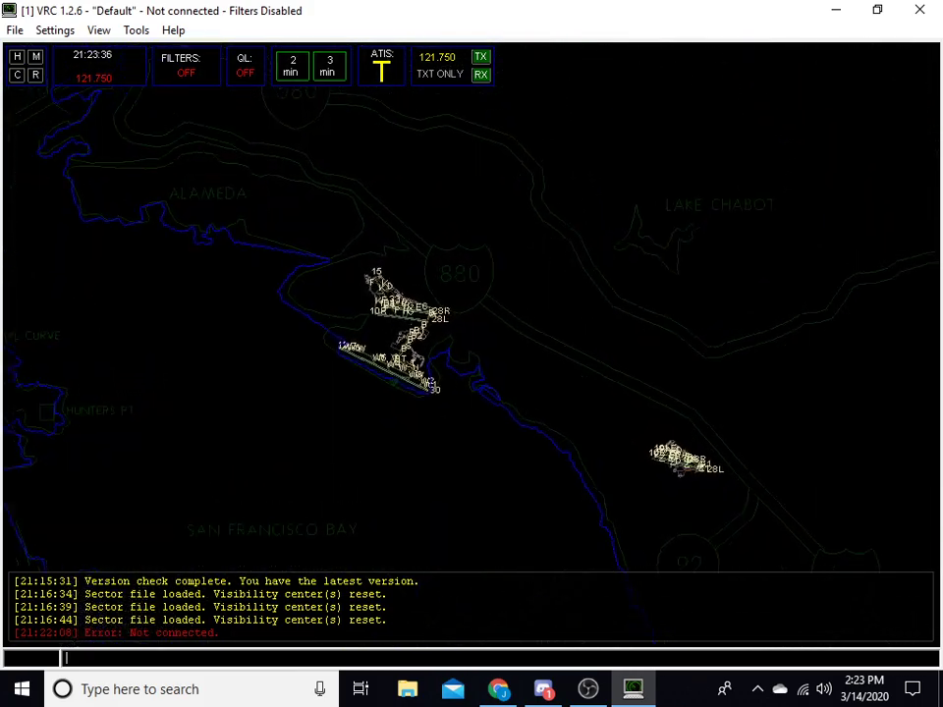
scroll(476, 346, up, 1)
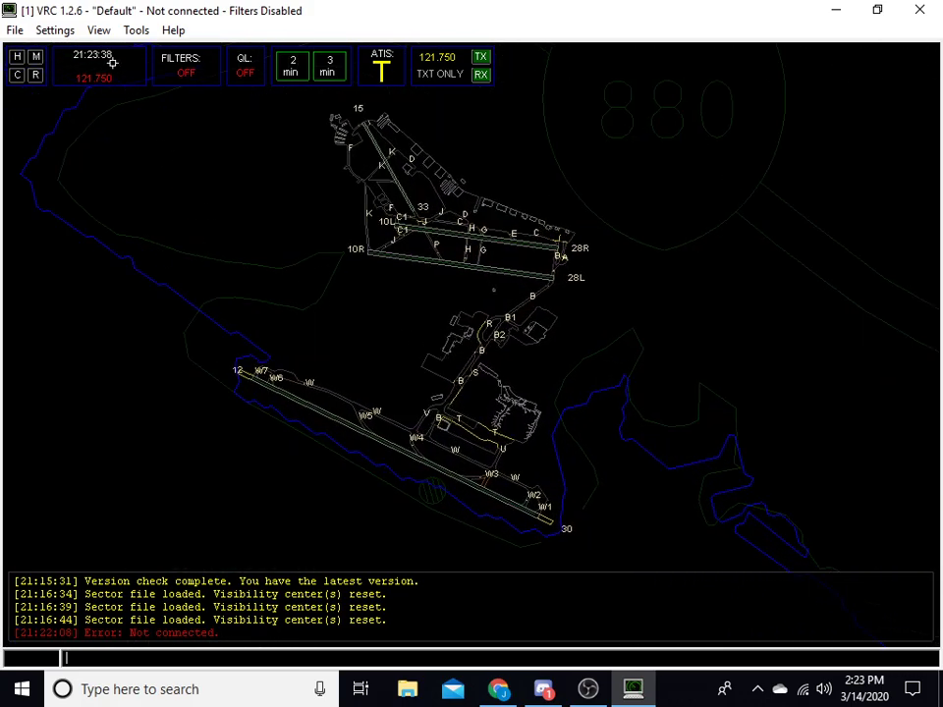
Step: Switch the color profile to Controlling Profile and check the new colors across the Bay Area map
click(77, 34)
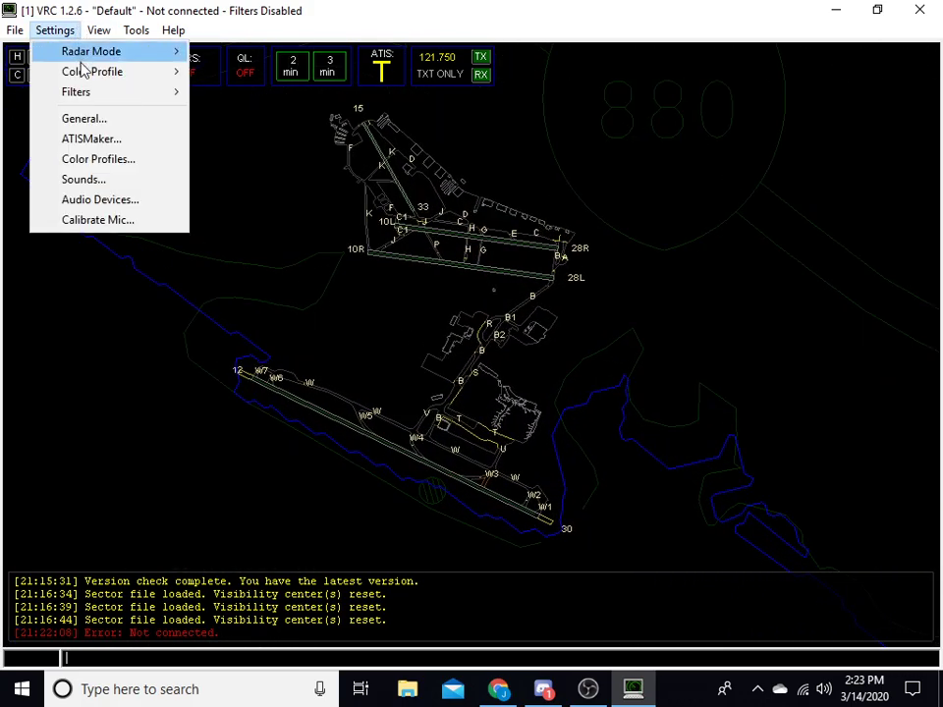
mouse_move(105, 79)
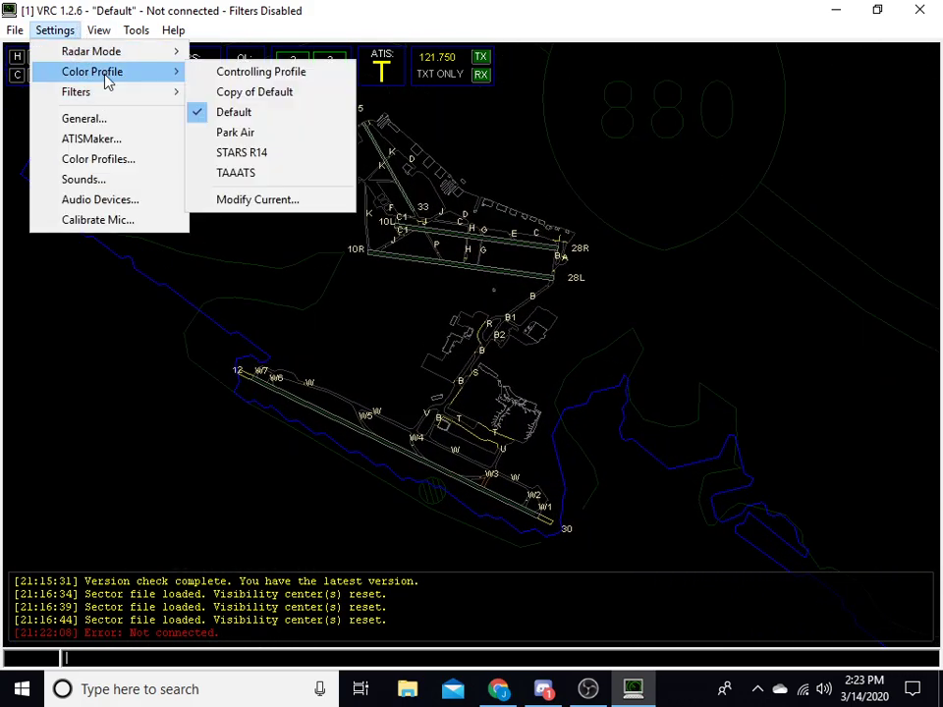
click(201, 74)
scroll(276, 284, down, 6)
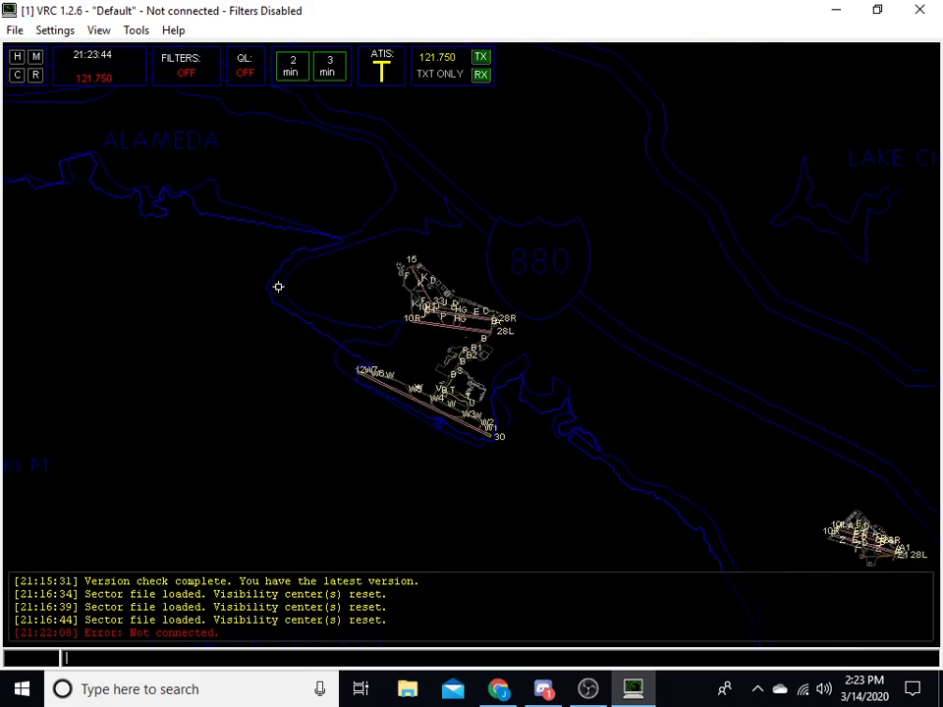
scroll(349, 400, down, 5)
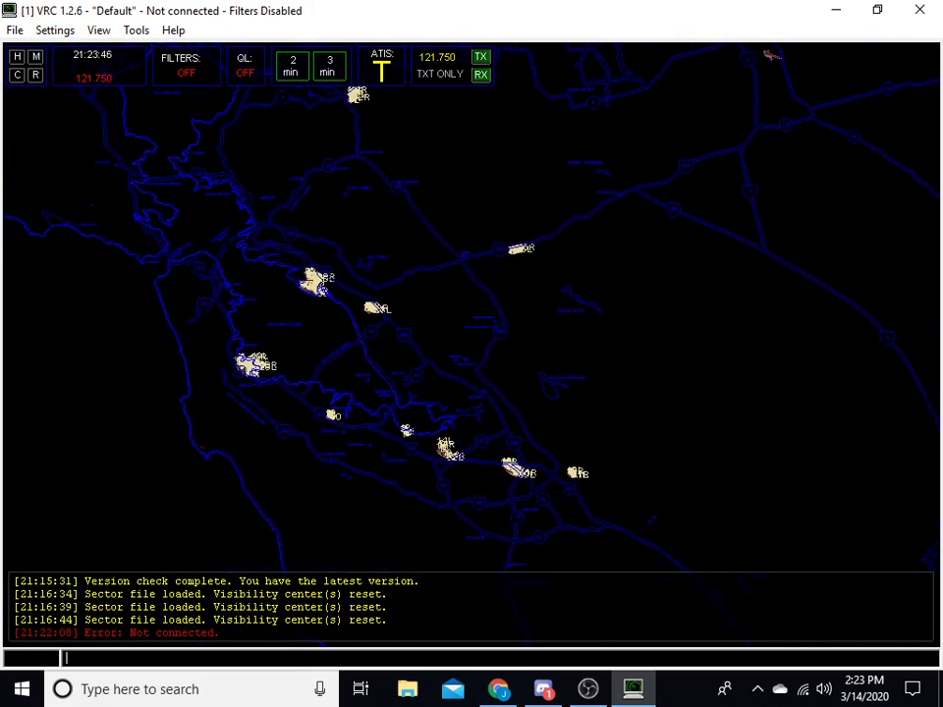
click(55, 30)
mouse_move(82, 54)
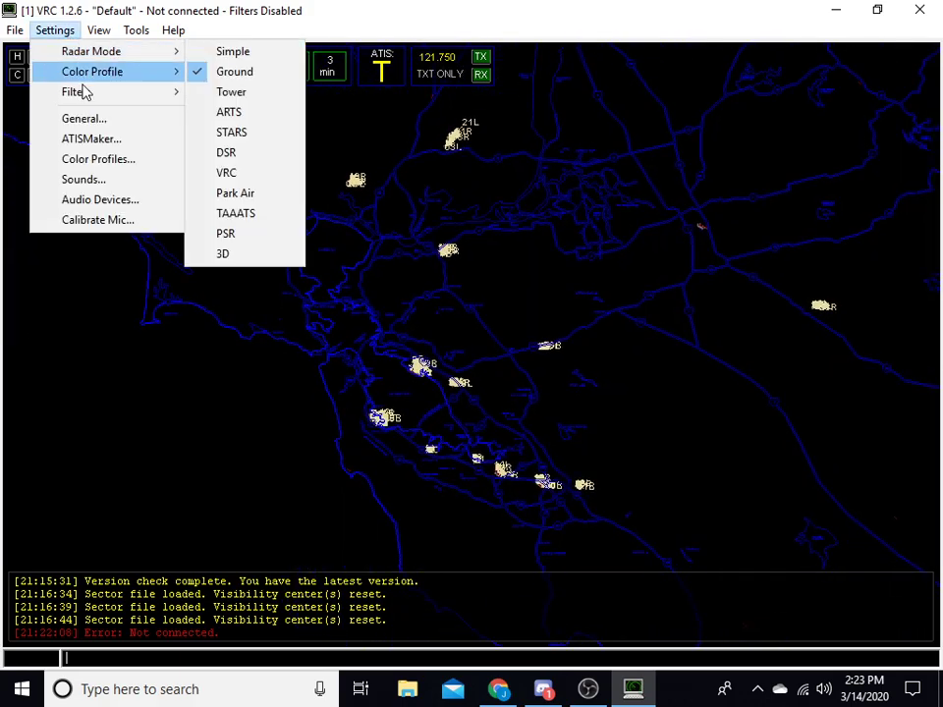
click(222, 151)
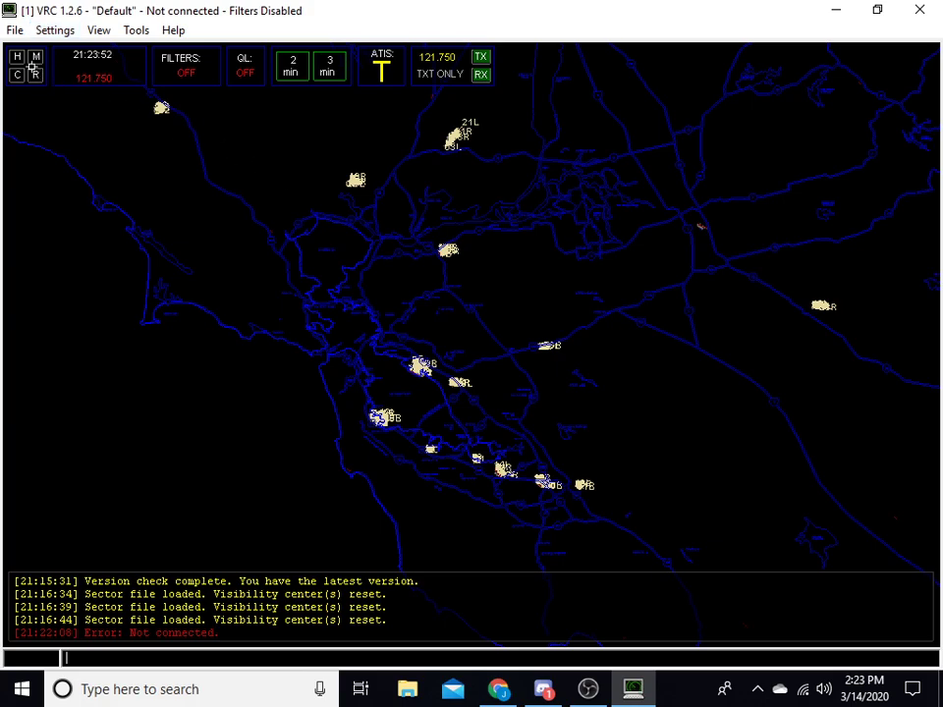
click(15, 30)
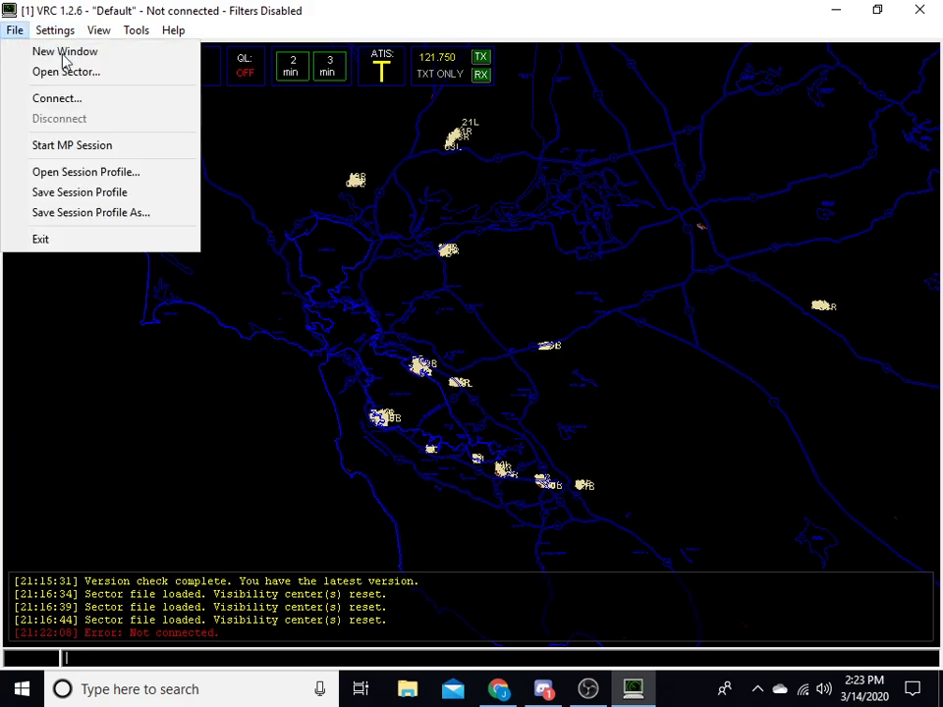
click(398, 276)
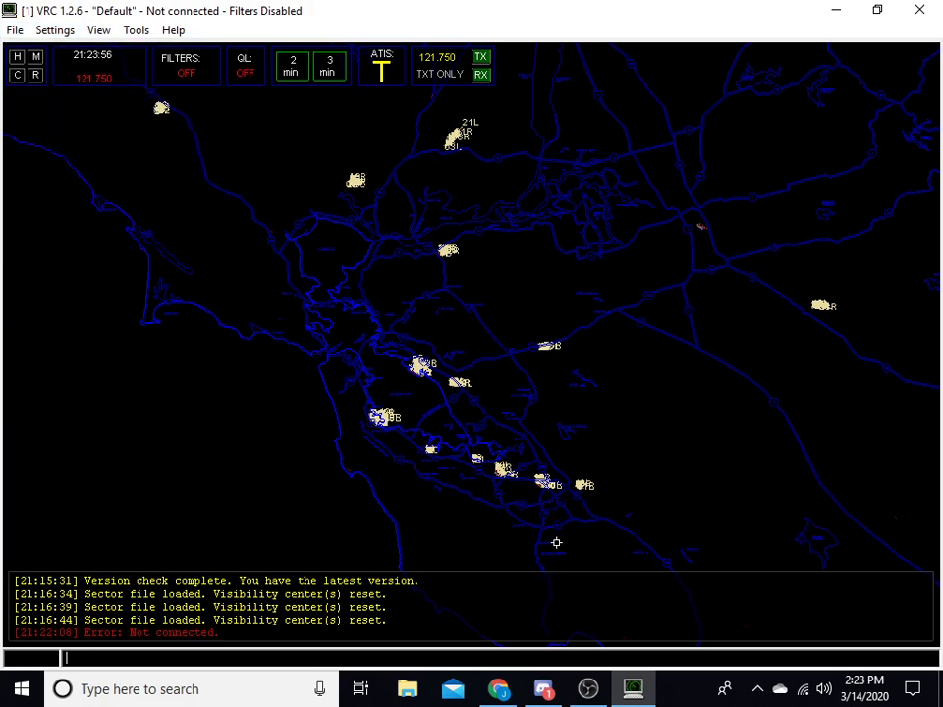